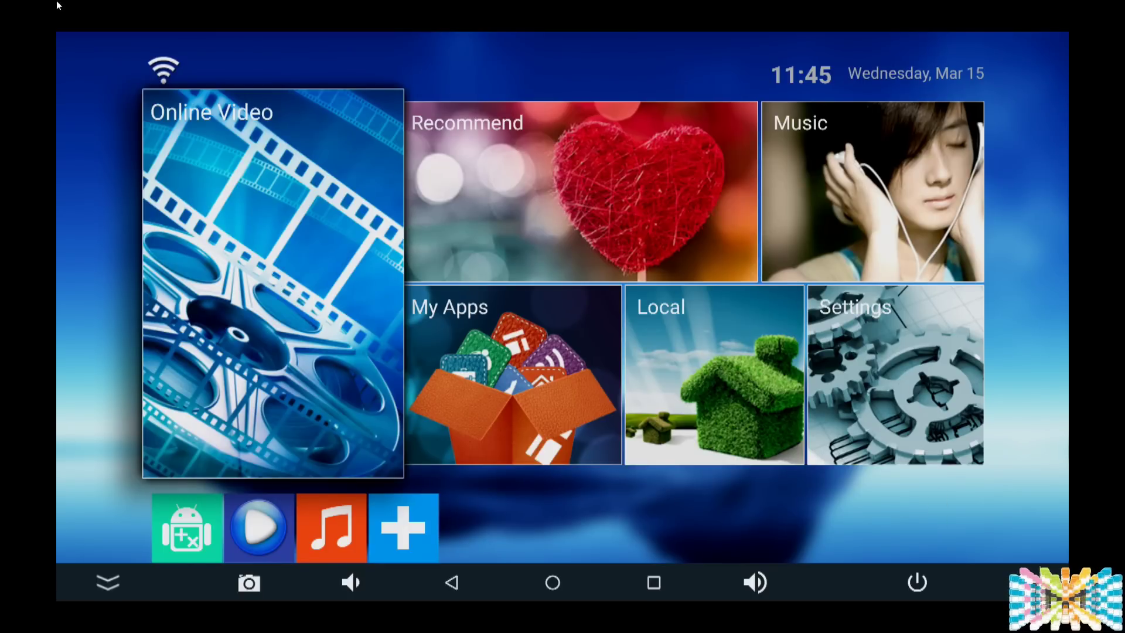
Open Settings, browse the available Wi-Fi networks, and go back to the Network page.
{"action": "left_click", "coordinate": [870, 363]}
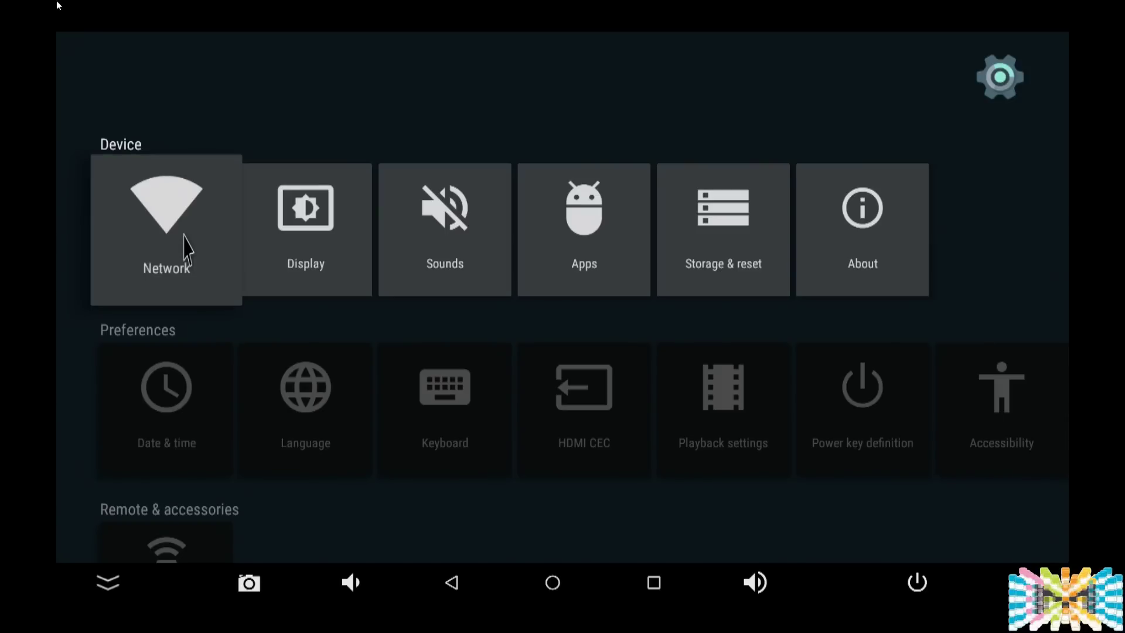
{"action": "left_click", "coordinate": [184, 234]}
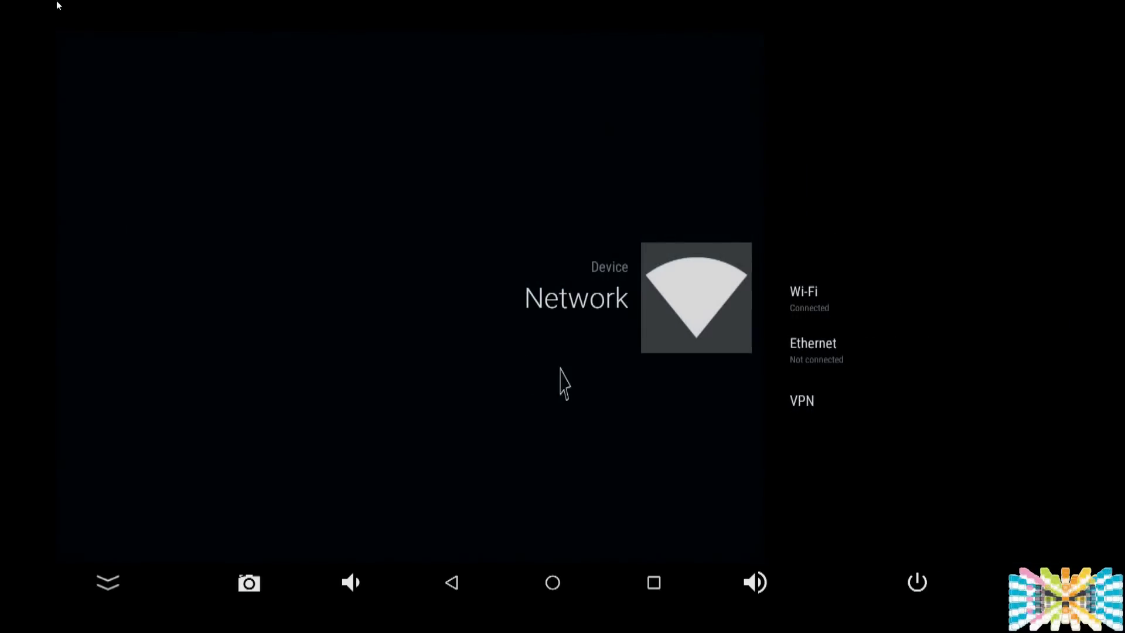
{"action": "left_click", "coordinate": [802, 306]}
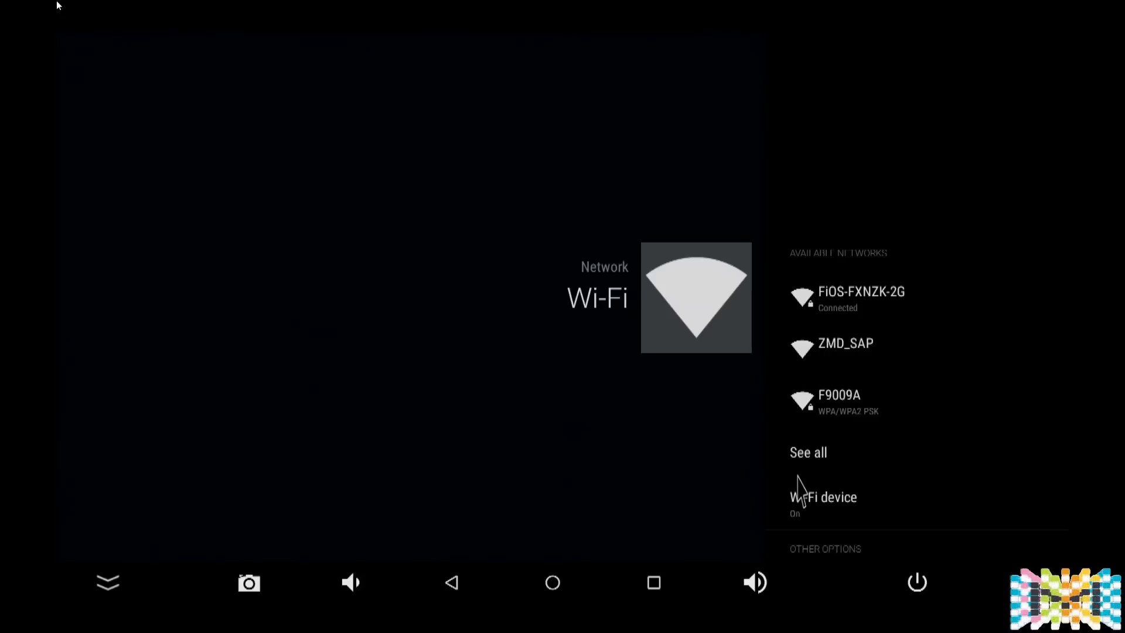
{"action": "scroll", "coordinate": [814, 498], "scroll_direction": "down", "scroll_amount": 2}
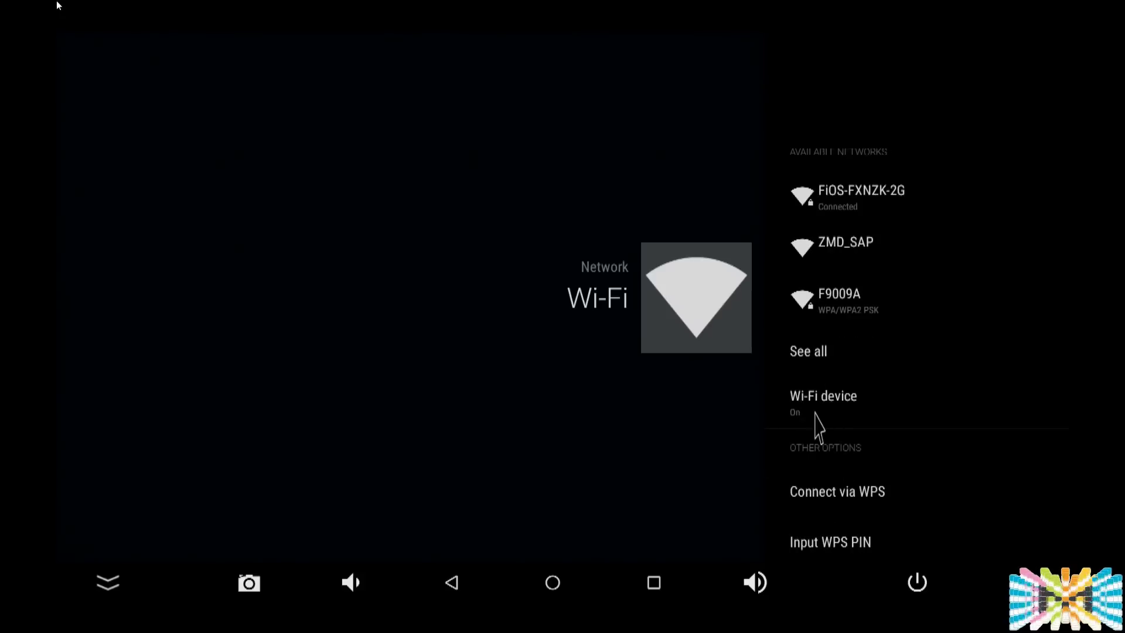
{"action": "scroll", "coordinate": [821, 410], "scroll_direction": "up", "scroll_amount": 2}
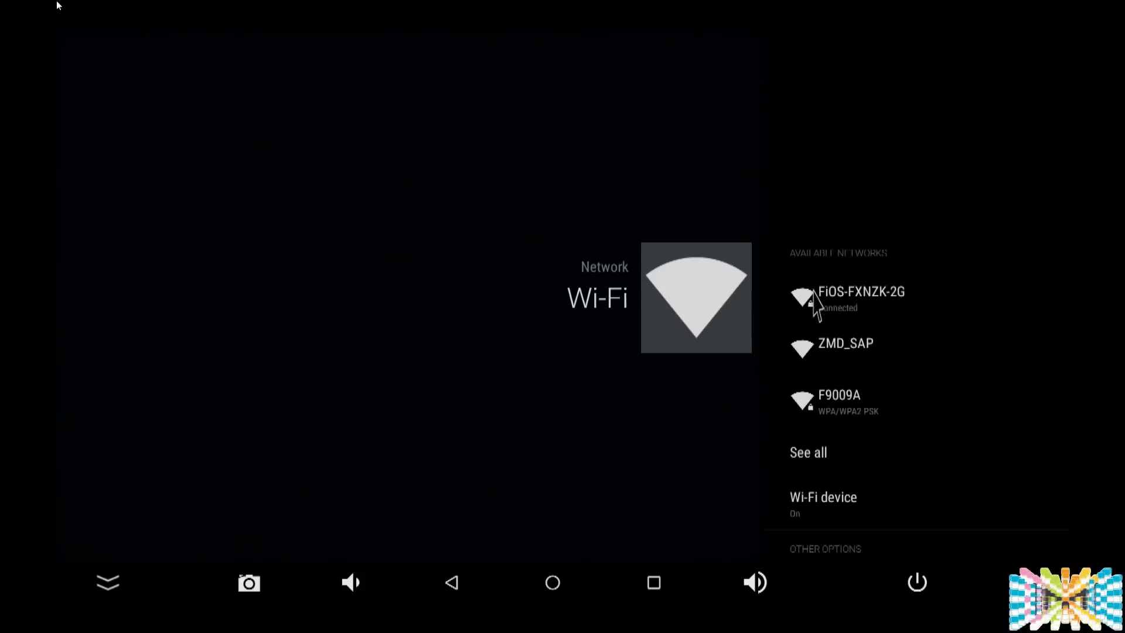
{"action": "scroll", "coordinate": [787, 340], "scroll_direction": "down", "scroll_amount": 3}
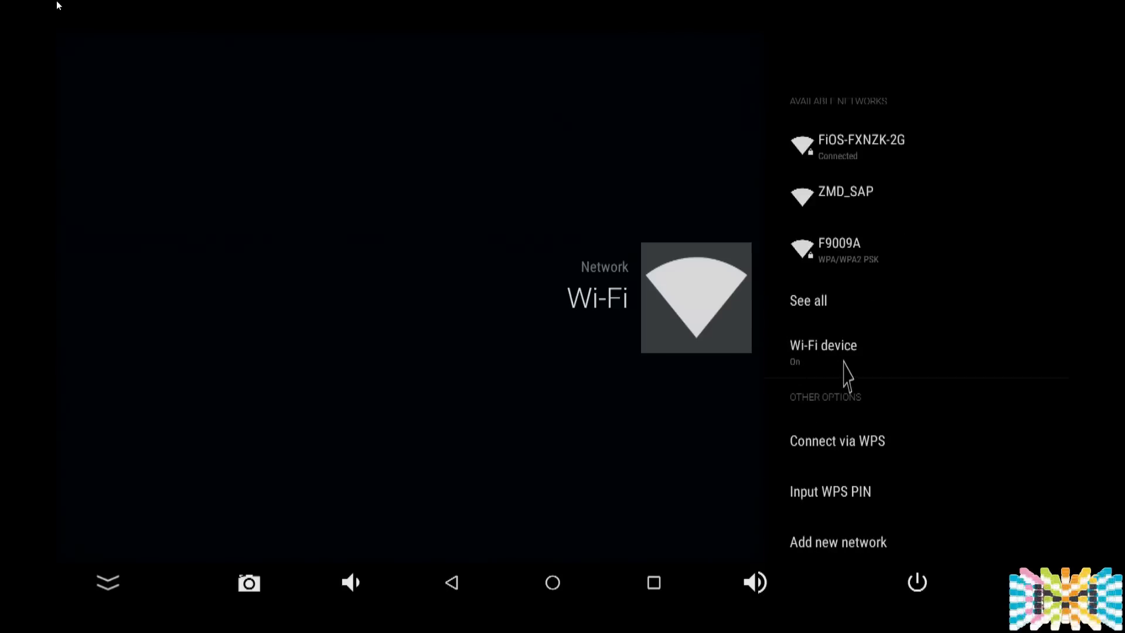
{"action": "scroll", "coordinate": [818, 375], "scroll_direction": "up", "scroll_amount": 3}
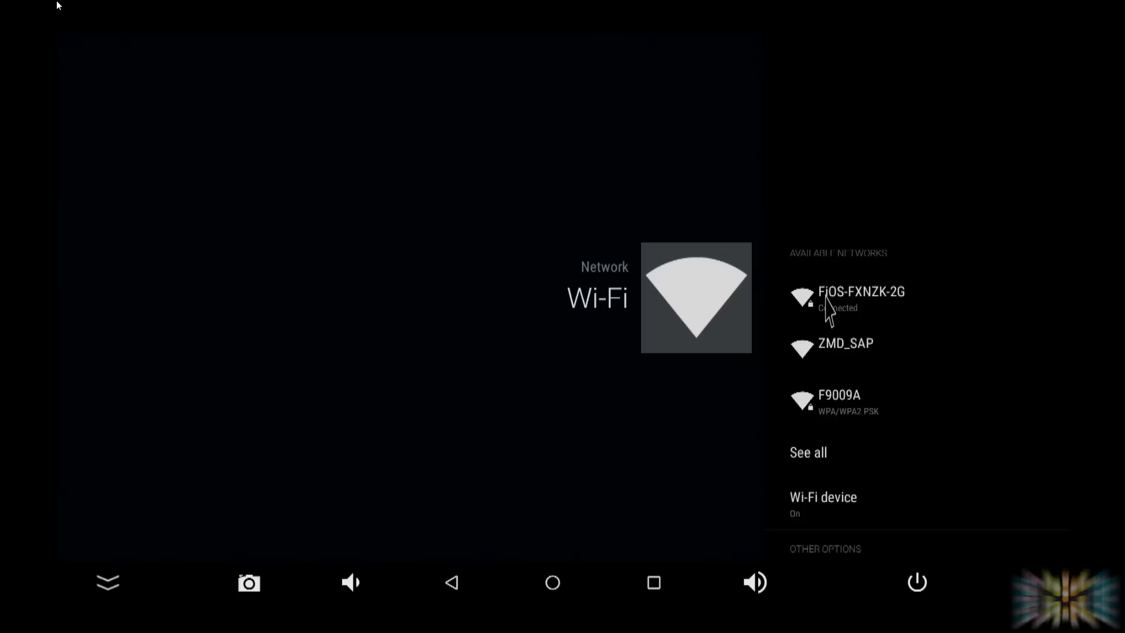
{"action": "right_click", "coordinate": [276, 284]}
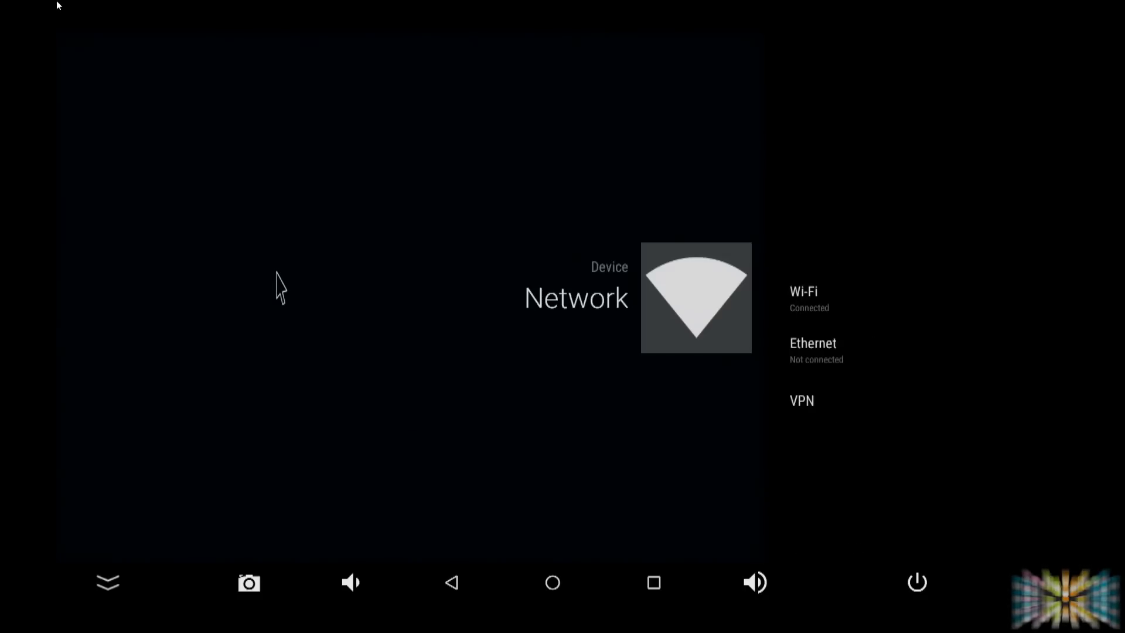
Under Screen resolution, turn on deep color mode and re-enable auto switch to best resolution.
{"action": "right_click", "coordinate": [276, 272]}
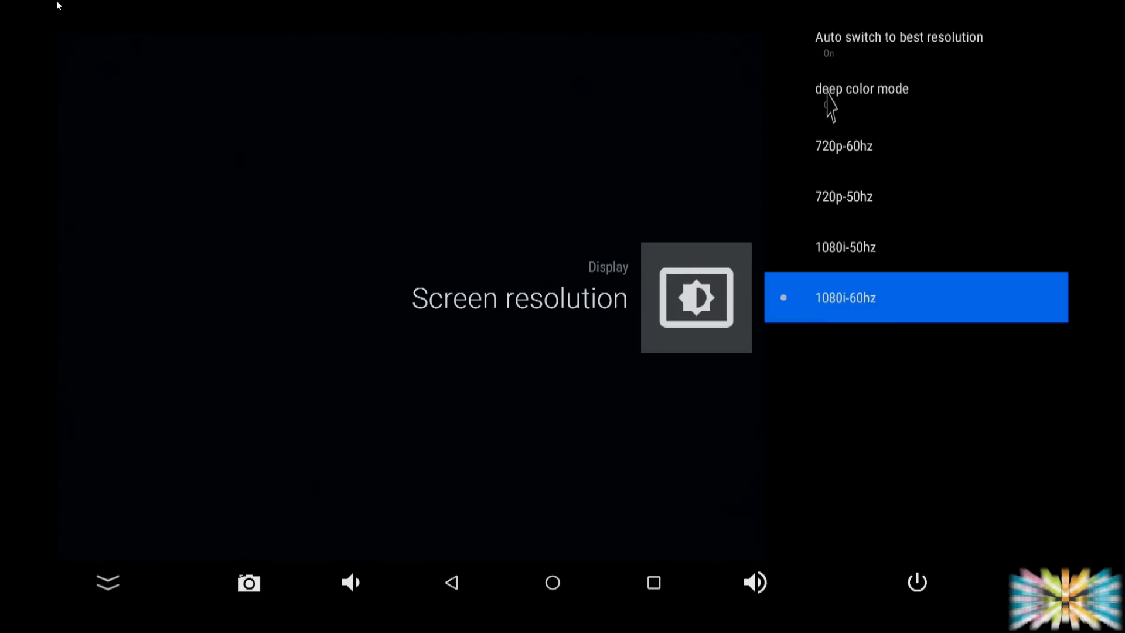
{"action": "left_click", "coordinate": [827, 100]}
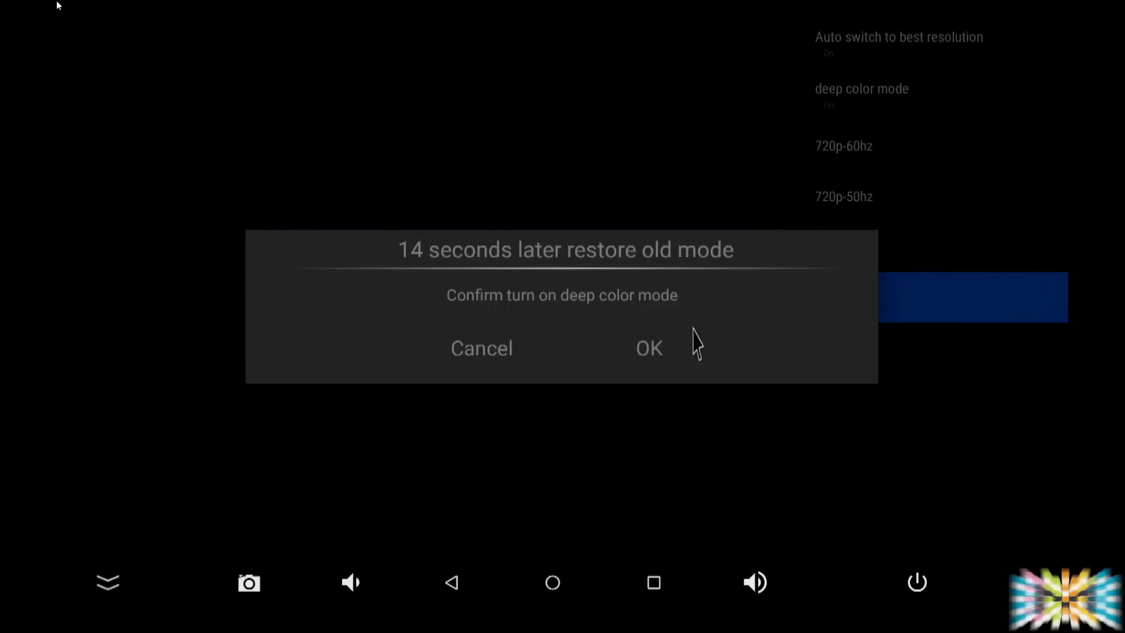
{"action": "left_click", "coordinate": [678, 346]}
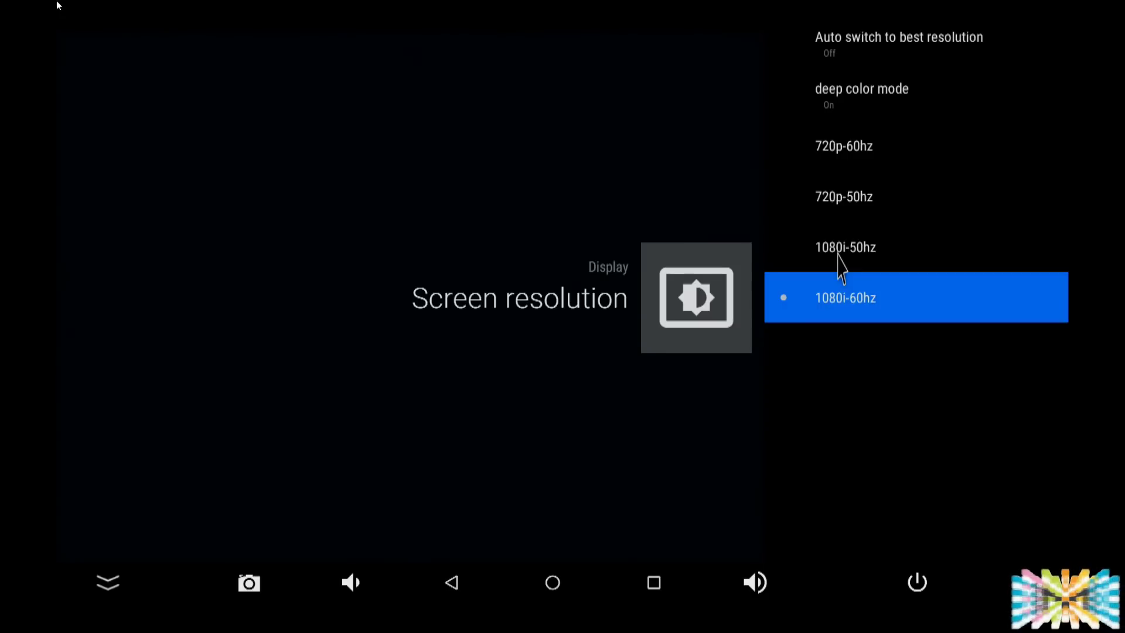
{"action": "left_click", "coordinate": [859, 49]}
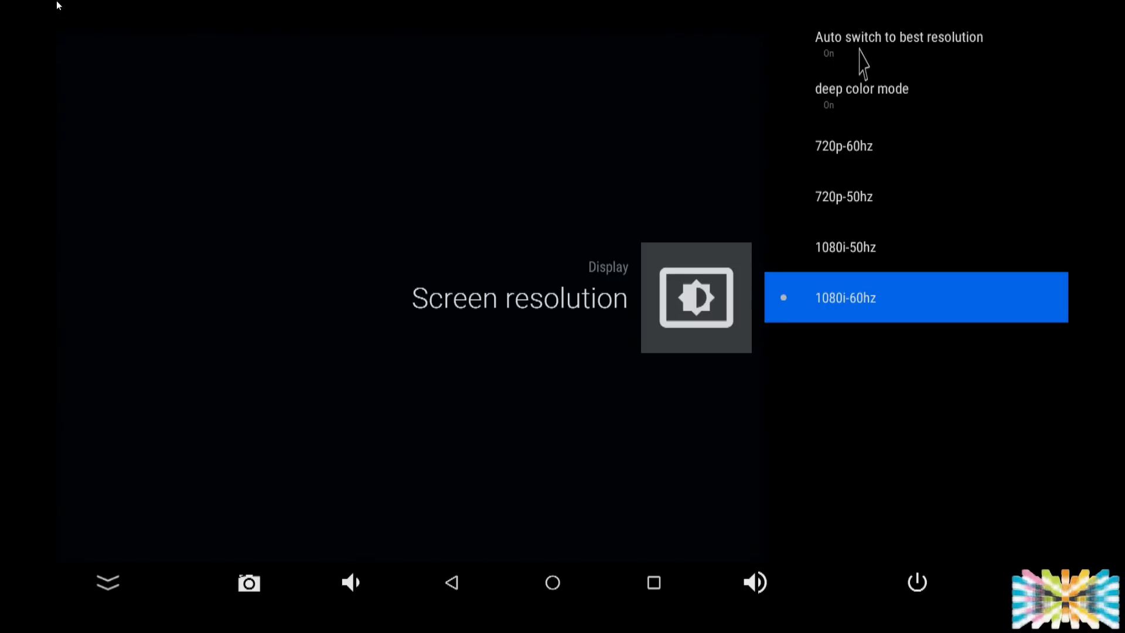
{"action": "right_click", "coordinate": [460, 166]}
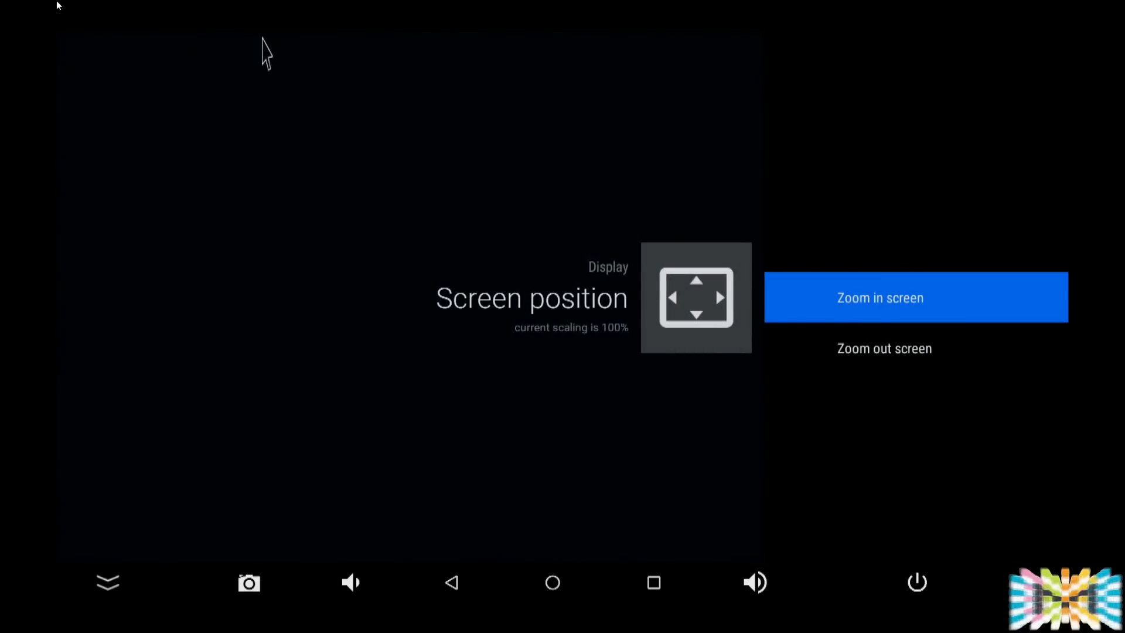
Shrink the screen scaling step by step to 96%, then restore it to 100%.
{"action": "left_click", "coordinate": [829, 345]}
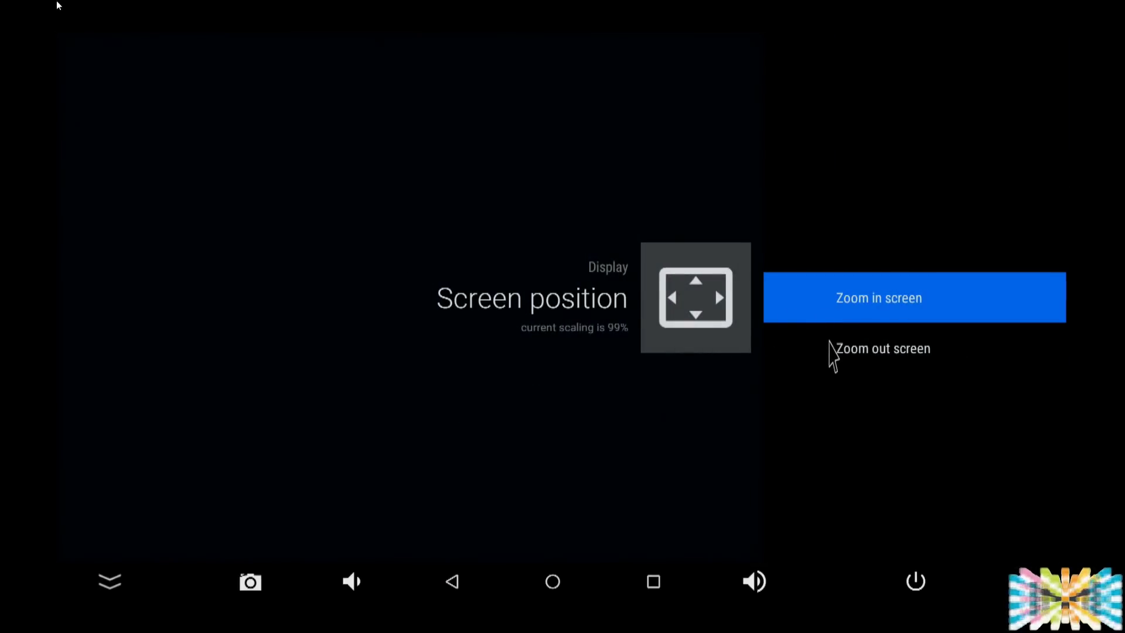
{"action": "left_click", "coordinate": [830, 346]}
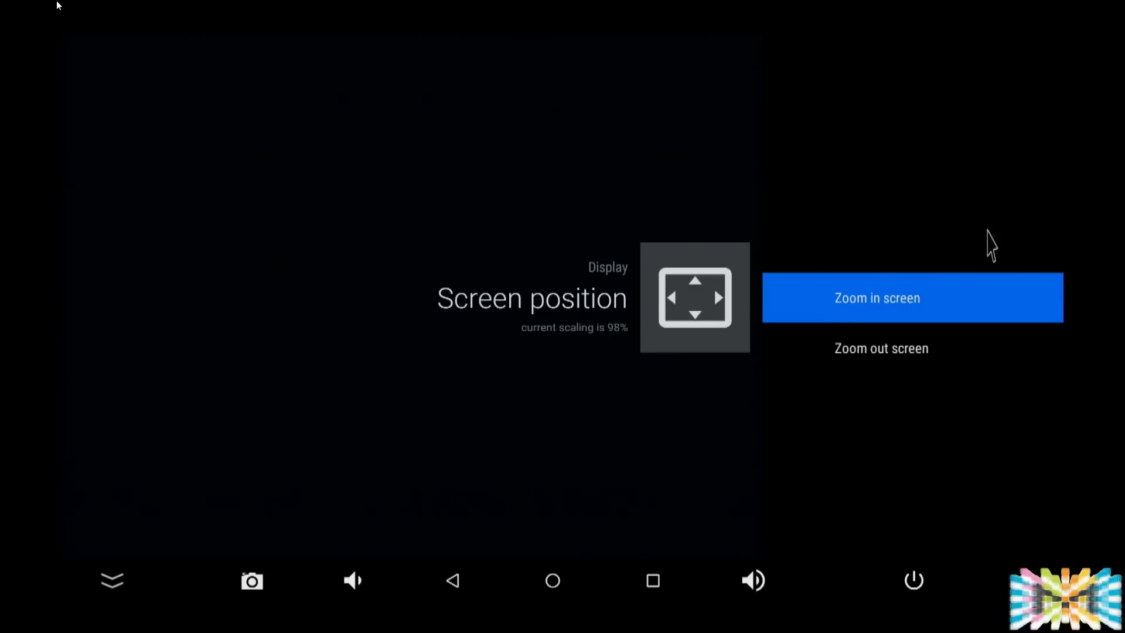
{"action": "left_click", "coordinate": [916, 354]}
{"action": "left_click", "coordinate": [915, 349]}
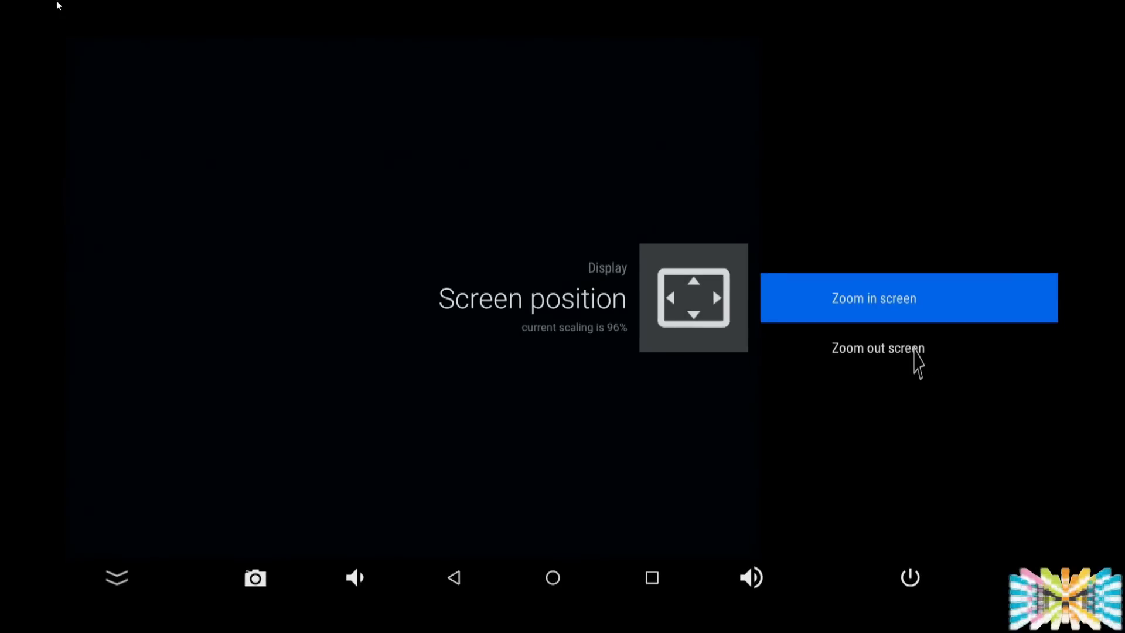
{"action": "left_click", "coordinate": [903, 298]}
{"action": "left_click", "coordinate": [903, 298]}
{"action": "left_click", "coordinate": [903, 298]}
{"action": "left_click", "coordinate": [905, 305]}
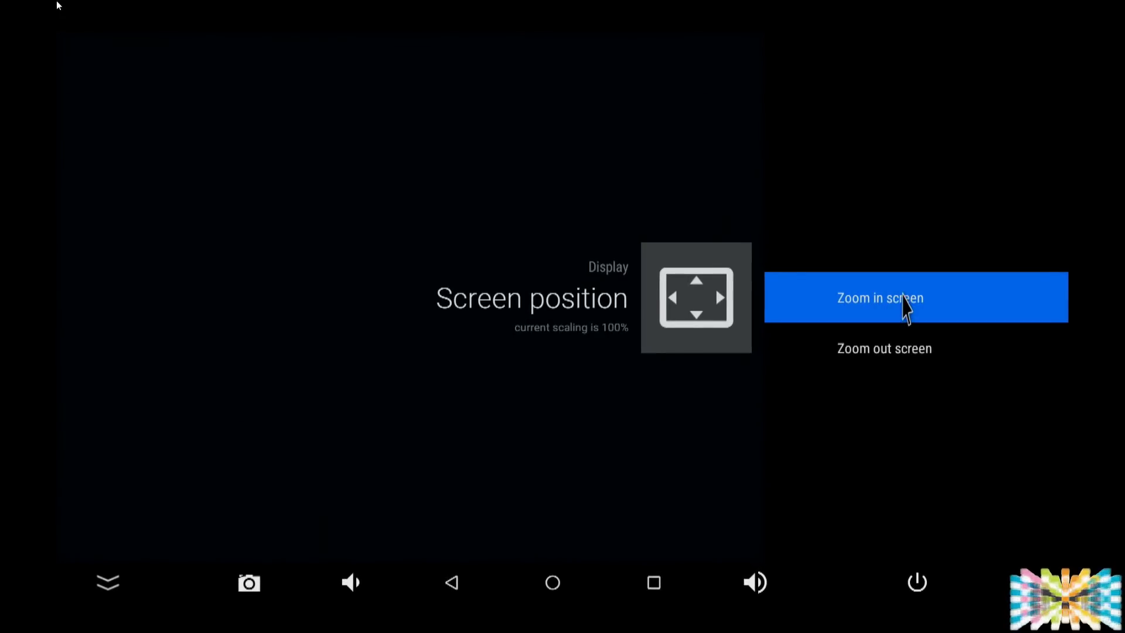
{"action": "right_click", "coordinate": [75, 58]}
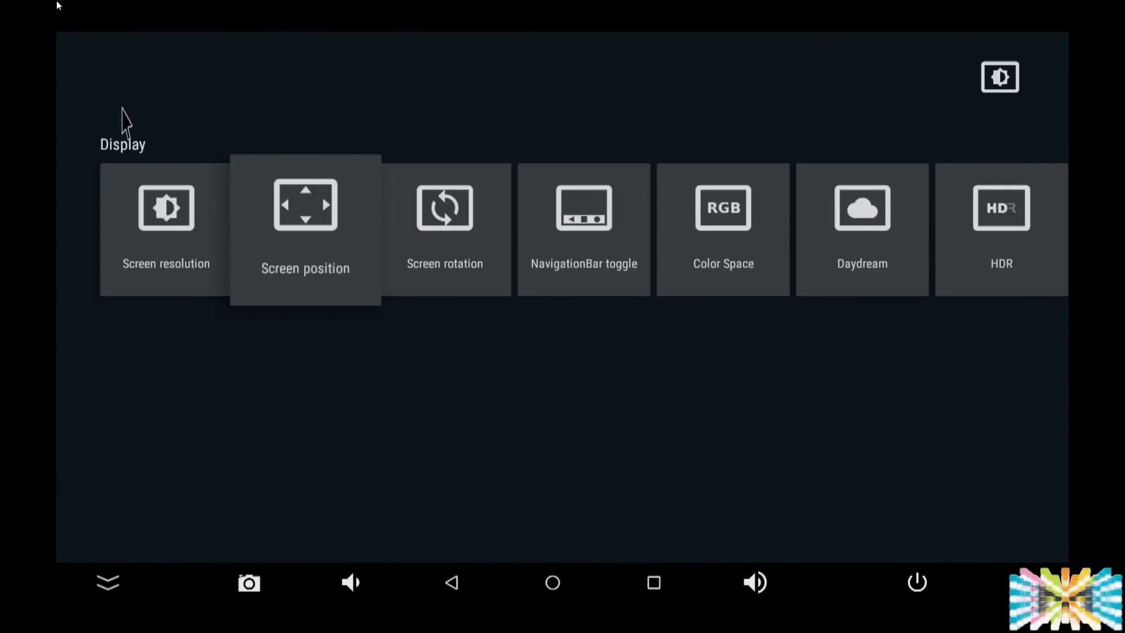
Check the Screen rotation options, then bring up the NavigationBar toggle setting.
{"action": "left_click", "coordinate": [431, 234]}
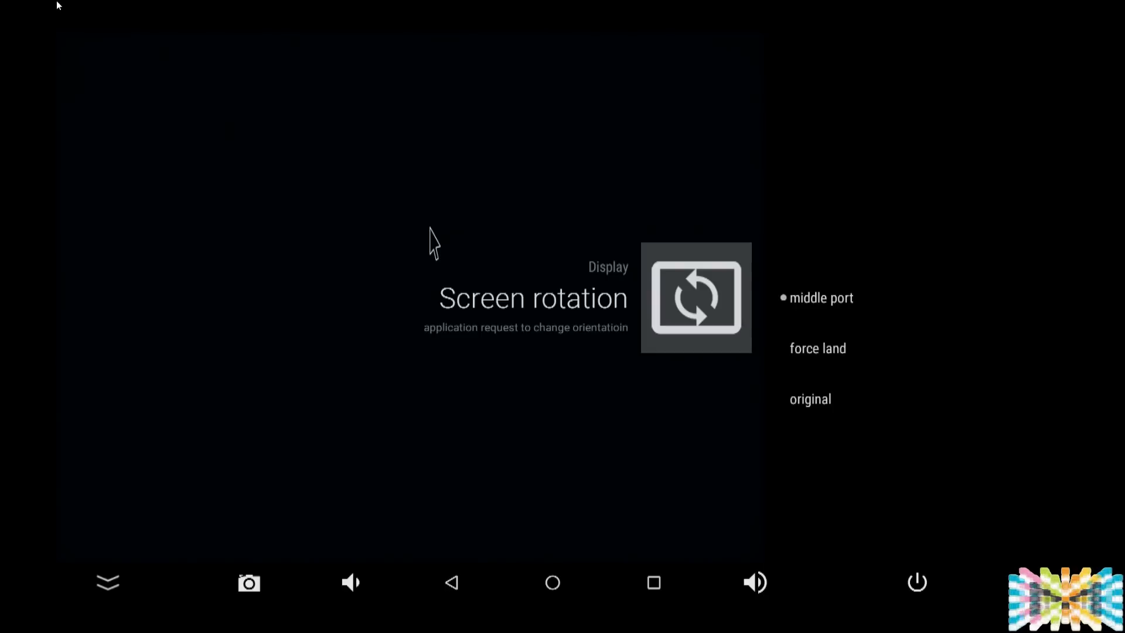
{"action": "key", "text": "Escape"}
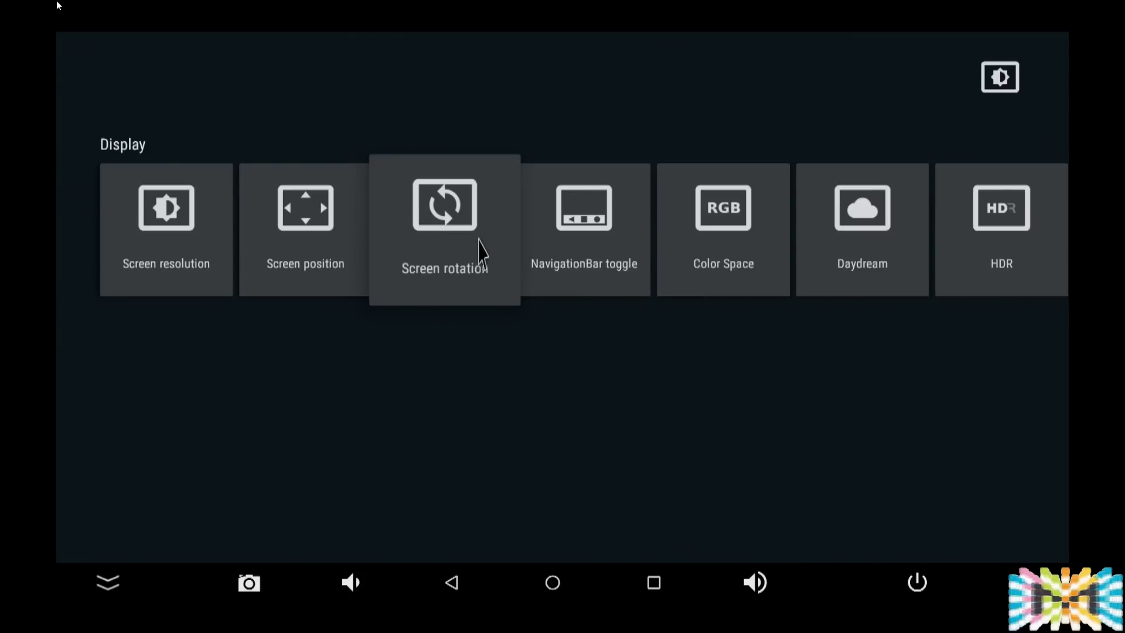
{"action": "left_click", "coordinate": [596, 291]}
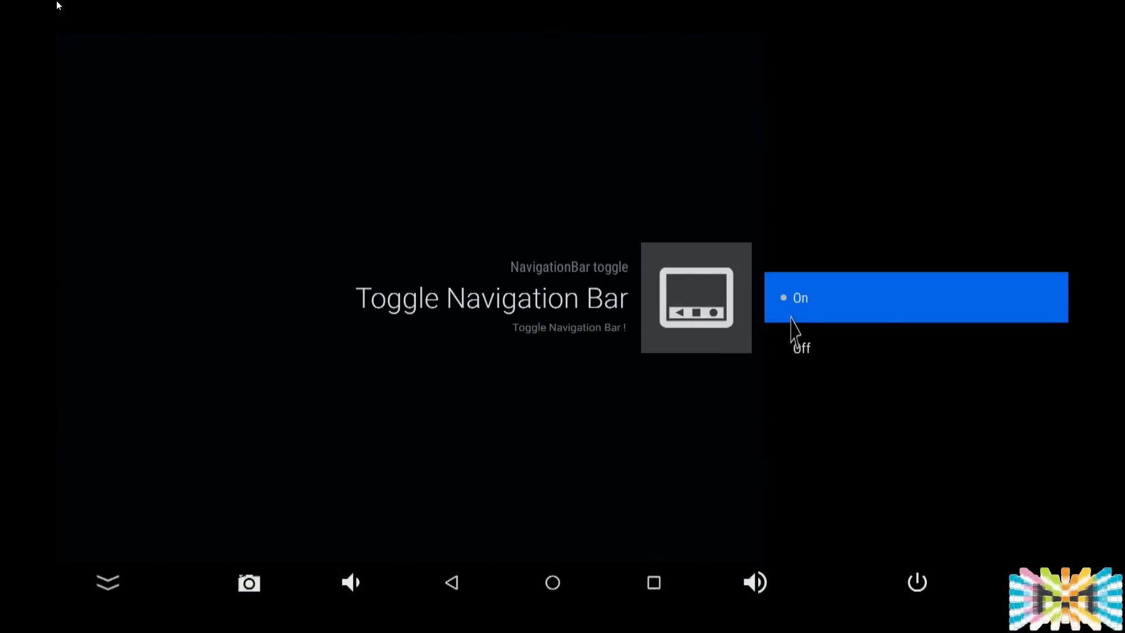
Toggle the navigation bar Off and On twice, leaving it On.
{"action": "left_click", "coordinate": [793, 347]}
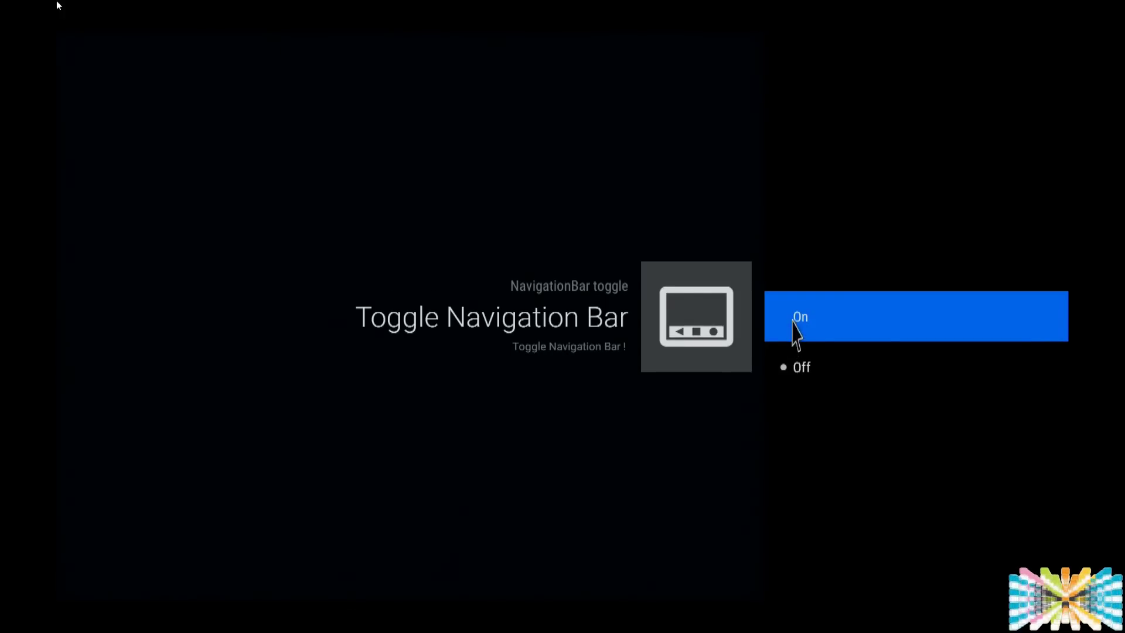
{"action": "left_click", "coordinate": [794, 337]}
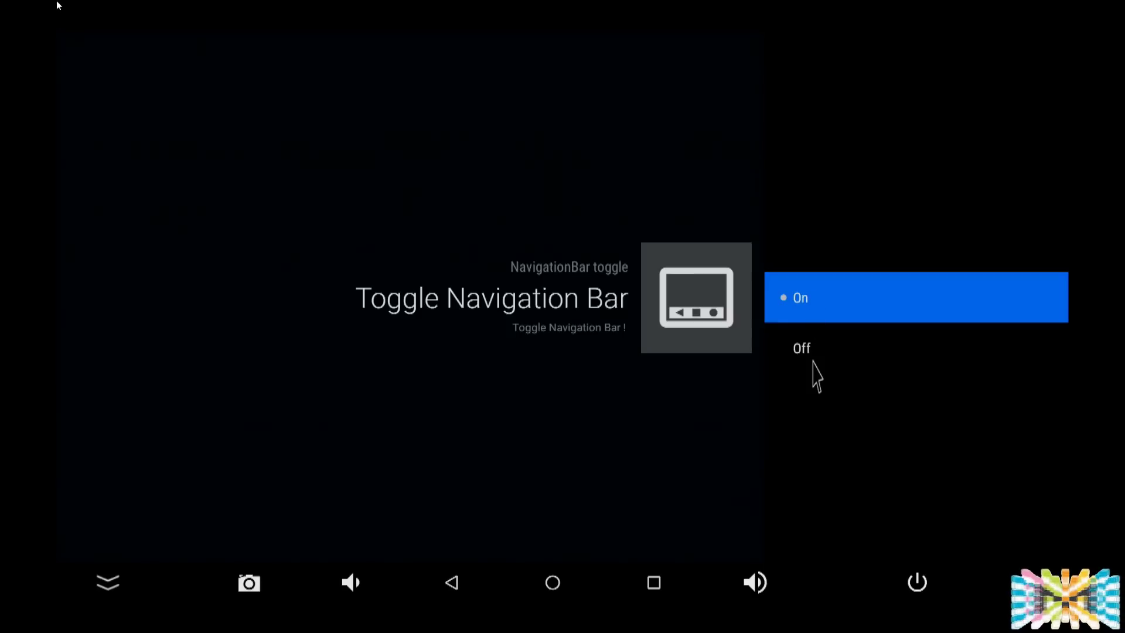
{"action": "left_click", "coordinate": [813, 359]}
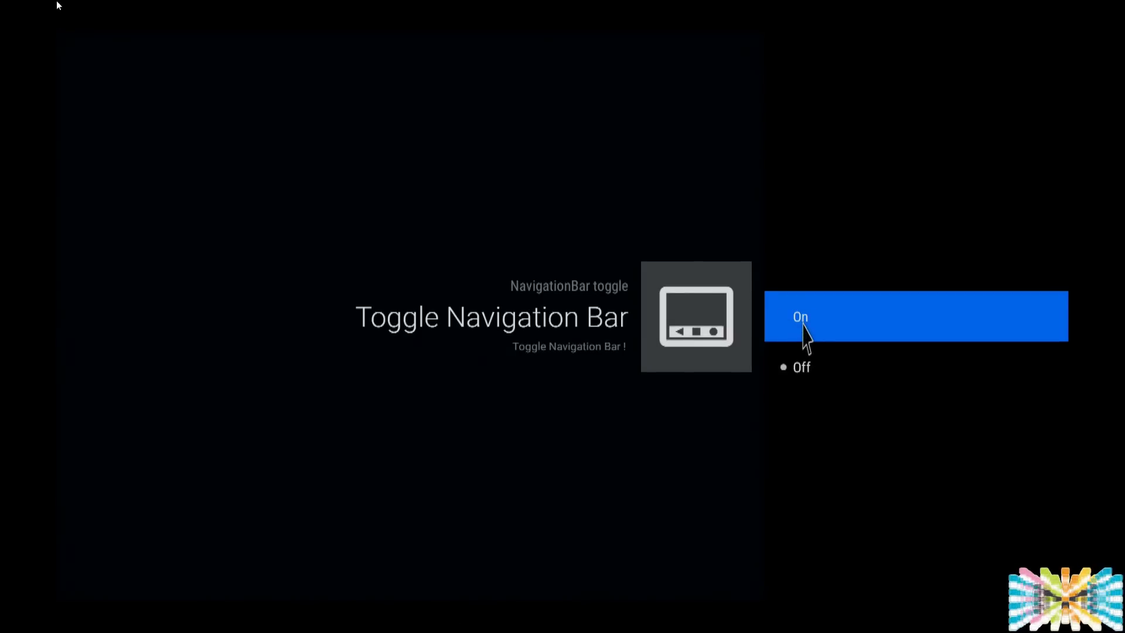
{"action": "left_click", "coordinate": [803, 324]}
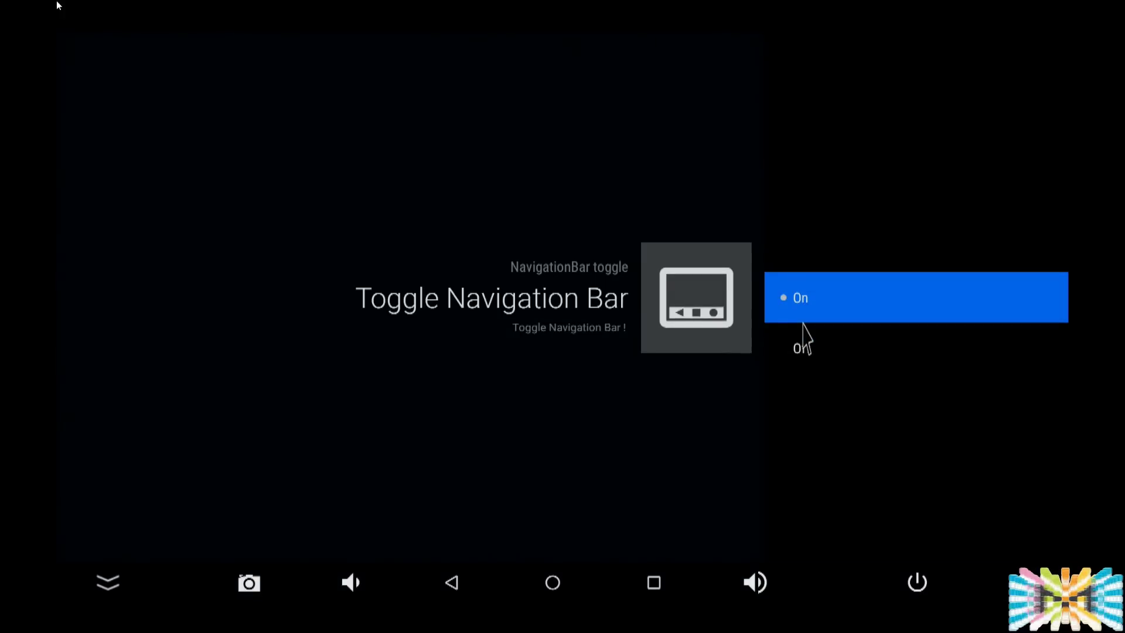
{"action": "right_click", "coordinate": [431, 188]}
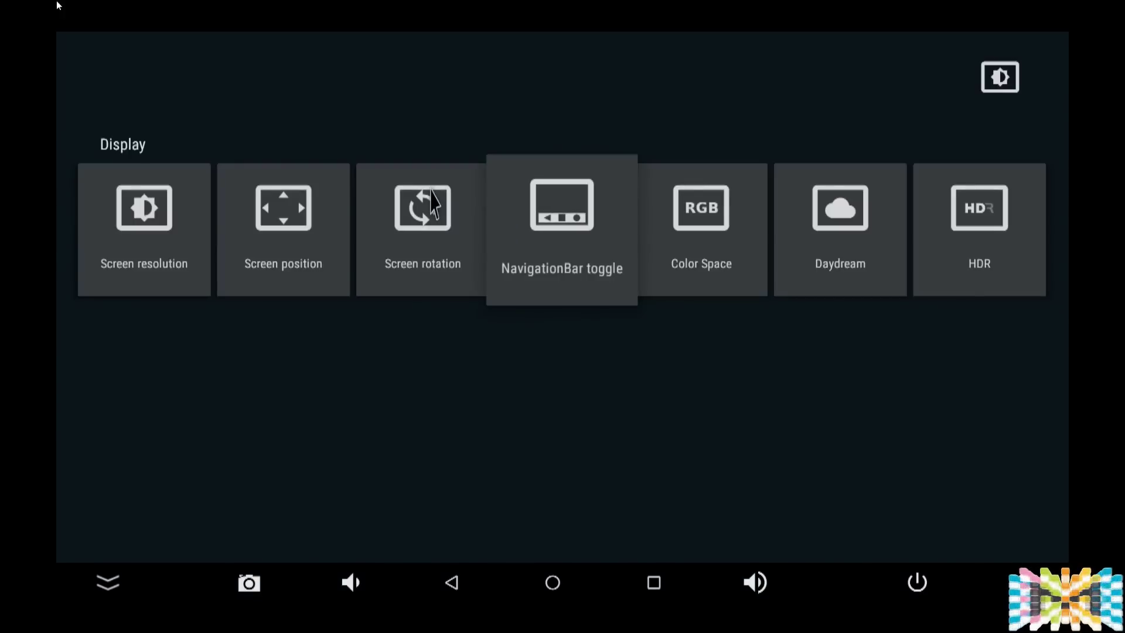
Glance at Color Space, then choose the Clock daydream starting after 30 minutes.
{"action": "left_click", "coordinate": [701, 264]}
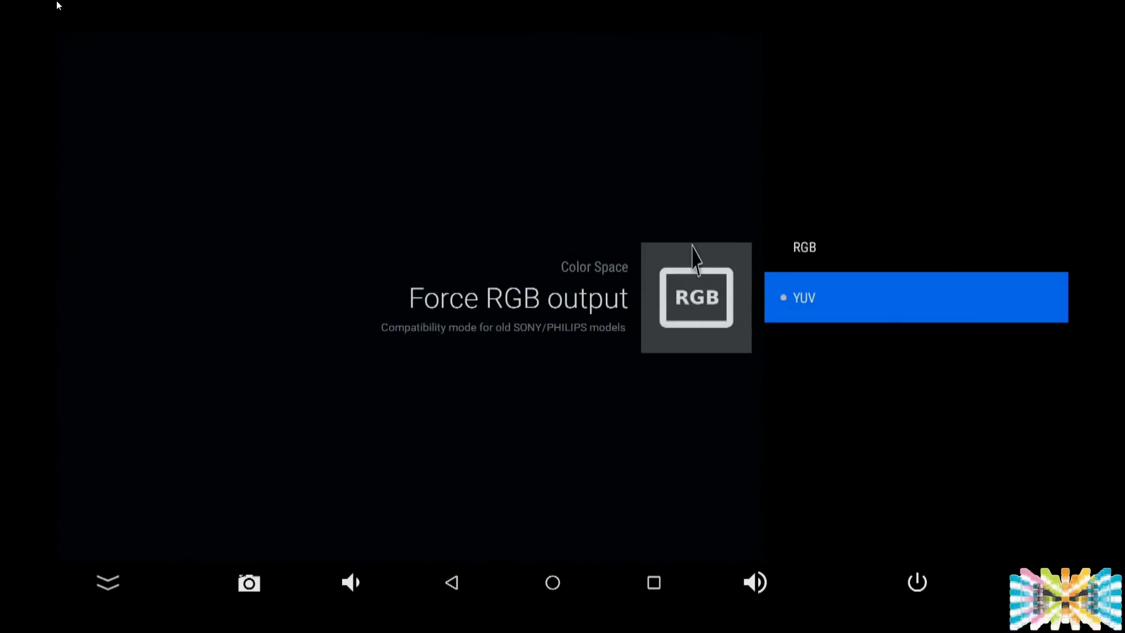
{"action": "right_click", "coordinate": [622, 234]}
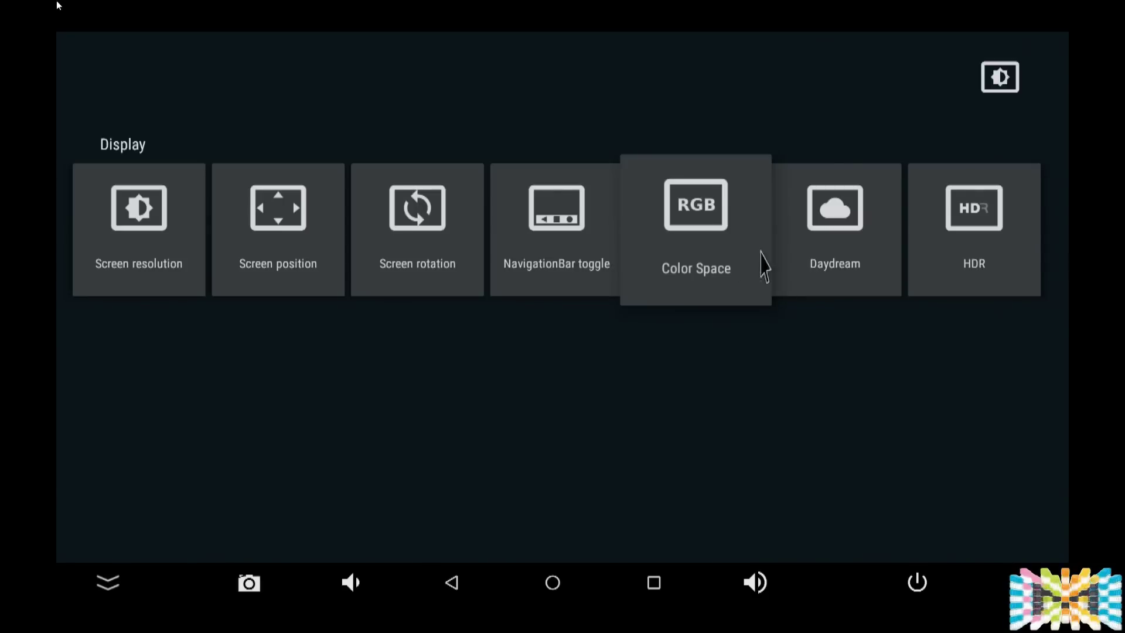
{"action": "left_click", "coordinate": [832, 246]}
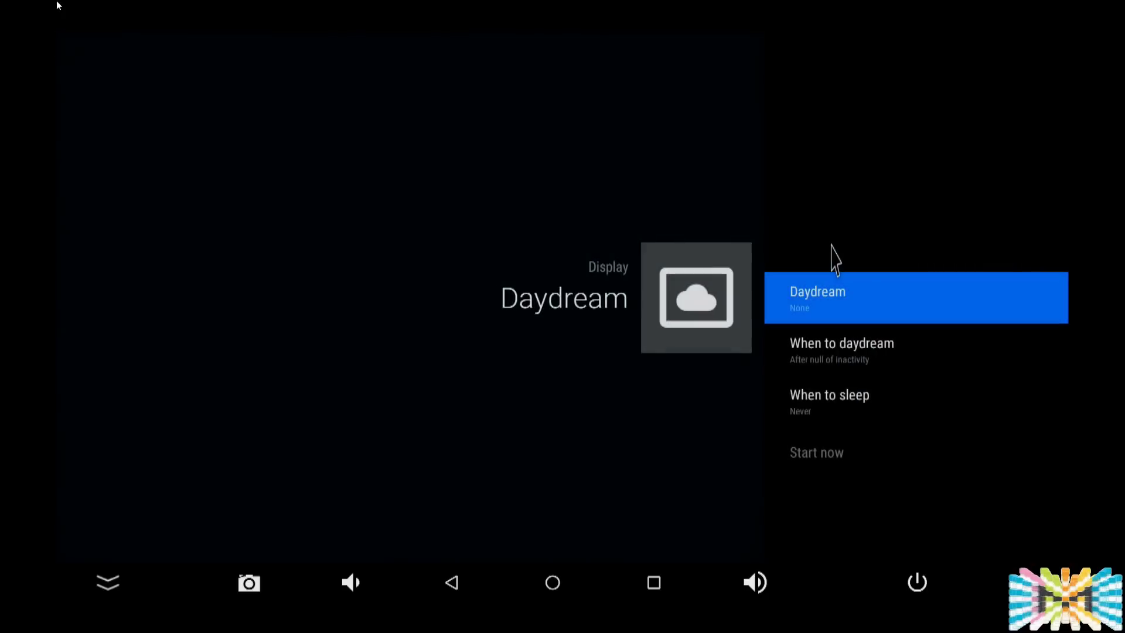
{"action": "left_click", "coordinate": [818, 299]}
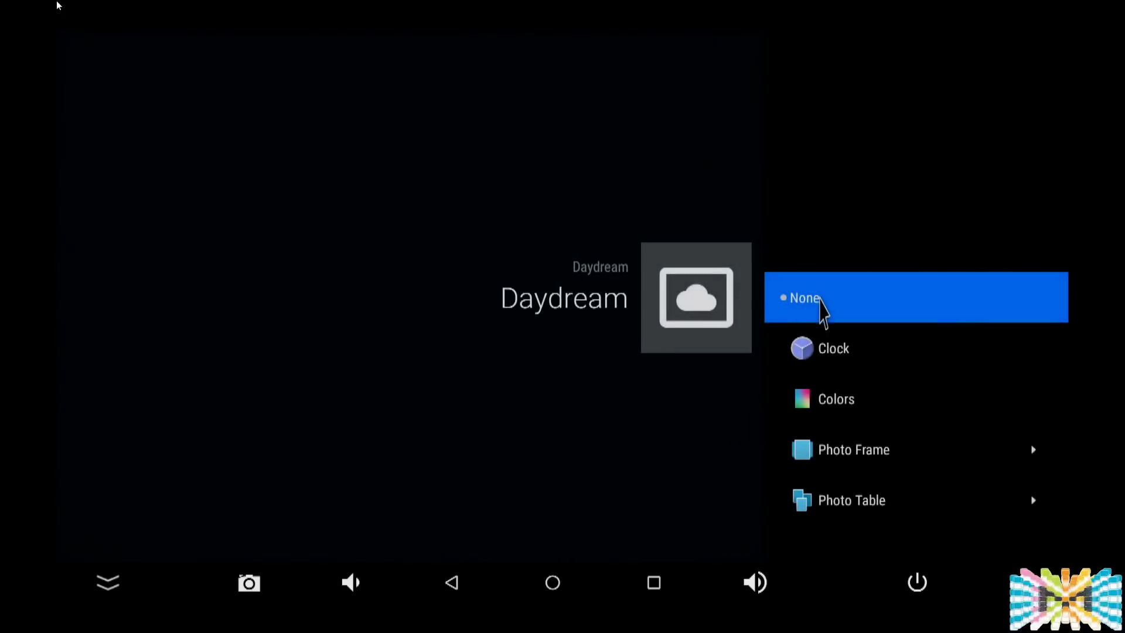
{"action": "left_click", "coordinate": [825, 348]}
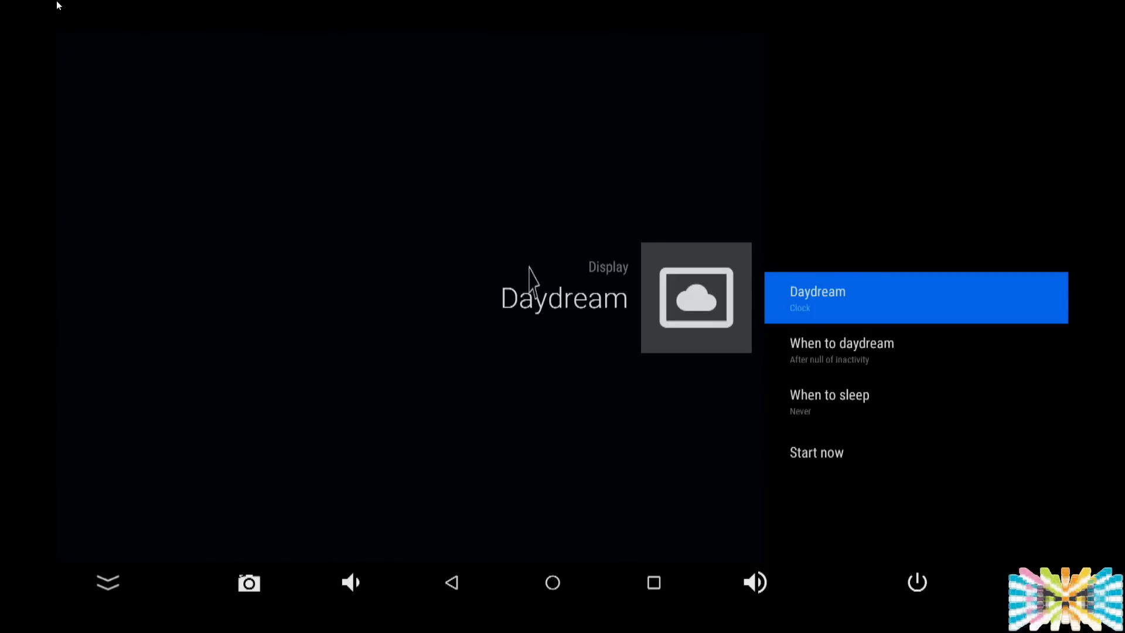
{"action": "left_click", "coordinate": [831, 365]}
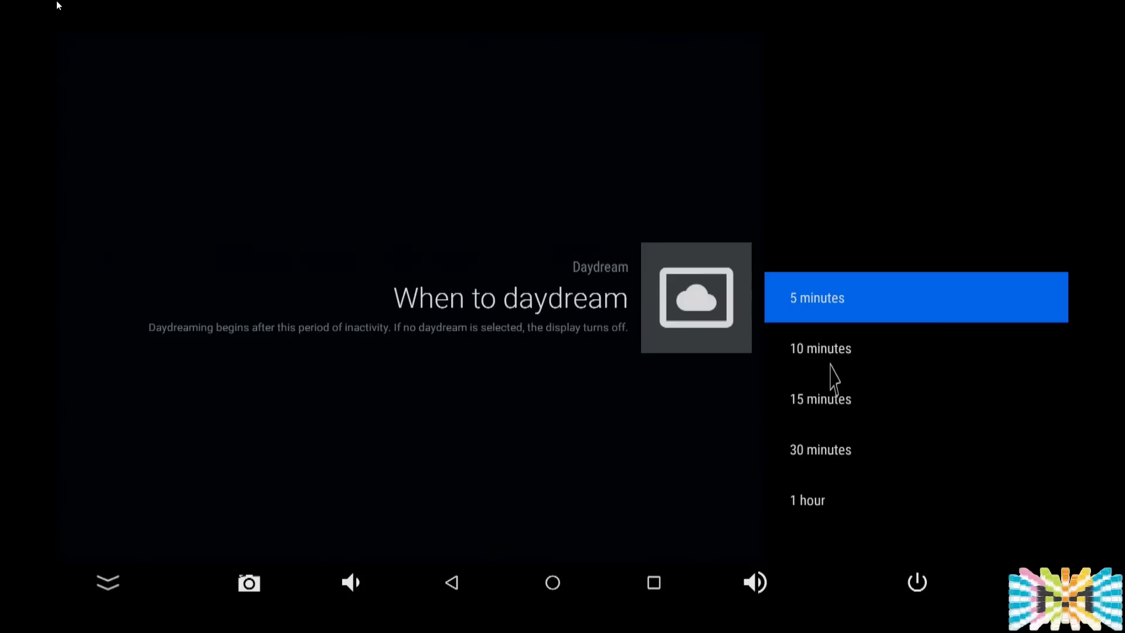
{"action": "left_click", "coordinate": [838, 447]}
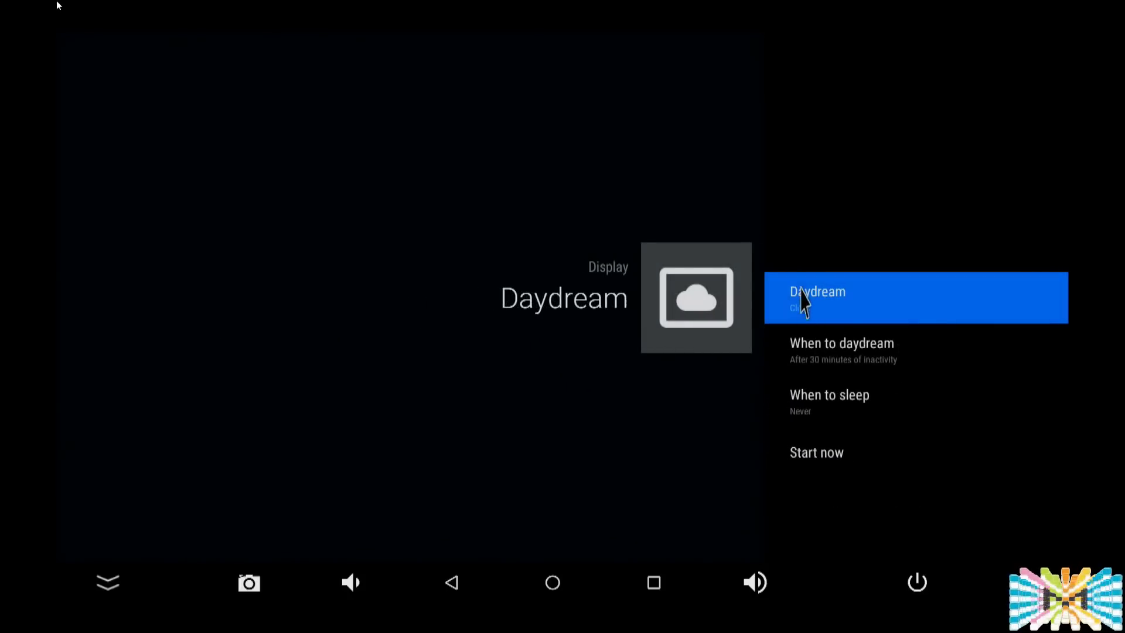
Review When to sleep (Never) and HDR (Auto), then go to the Sounds settings.
{"action": "left_click", "coordinate": [827, 414]}
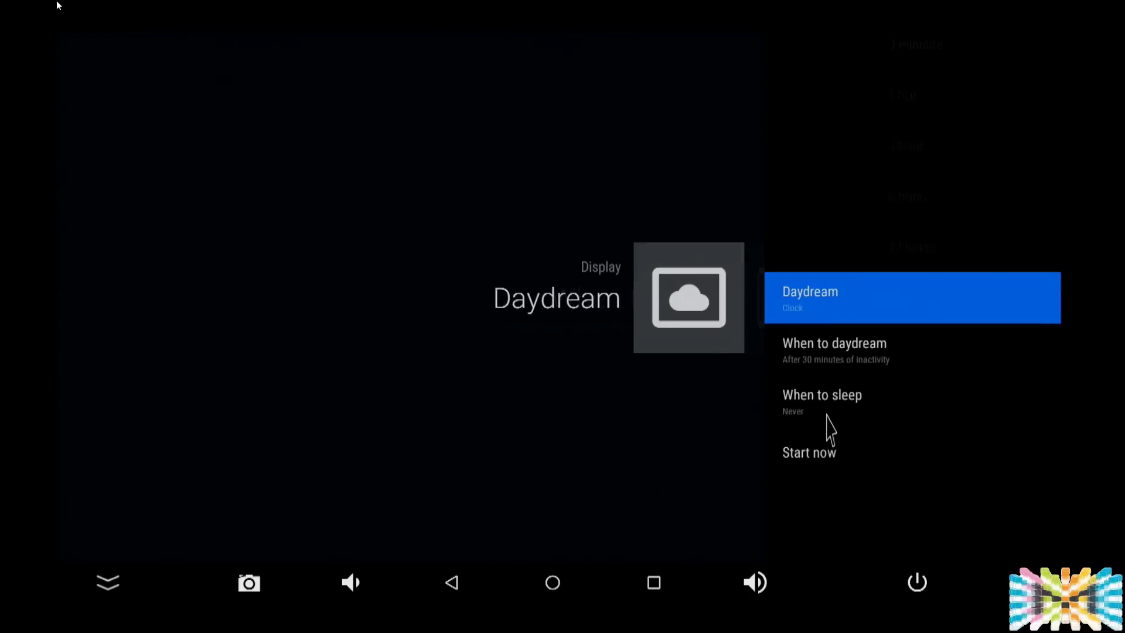
{"action": "right_click", "coordinate": [578, 425]}
{"action": "right_click", "coordinate": [578, 425]}
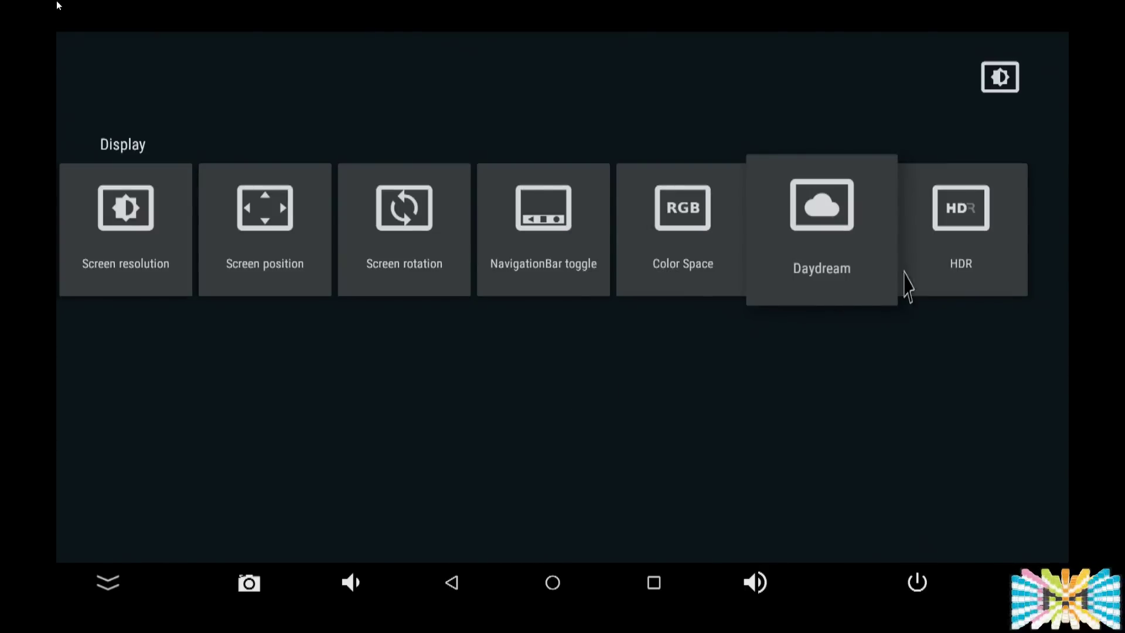
{"action": "left_click", "coordinate": [950, 307]}
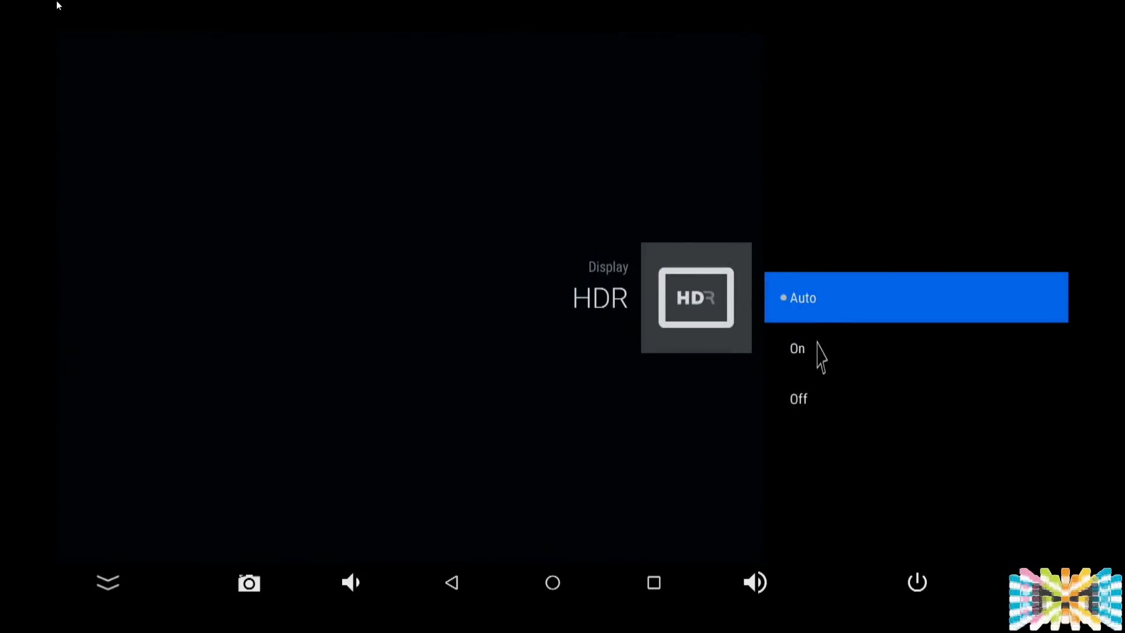
{"action": "right_click", "coordinate": [346, 388]}
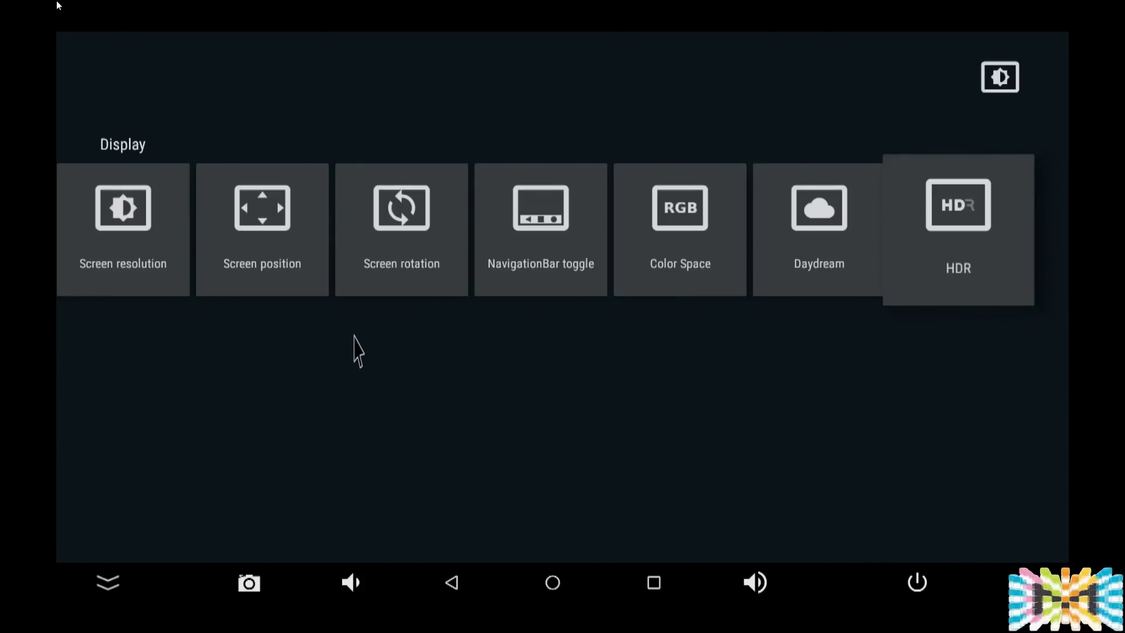
{"action": "right_click", "coordinate": [357, 350]}
{"action": "left_click", "coordinate": [464, 276]}
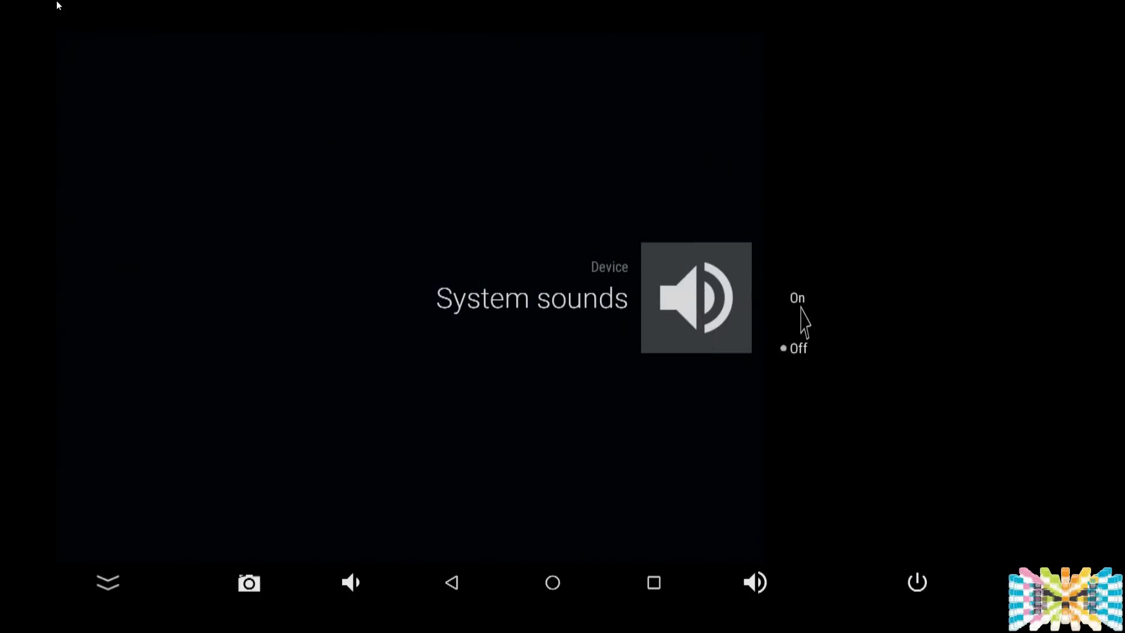
Switch System sounds On, review Dolby and Digital sounds options, then open Apps.
{"action": "left_click", "coordinate": [800, 302]}
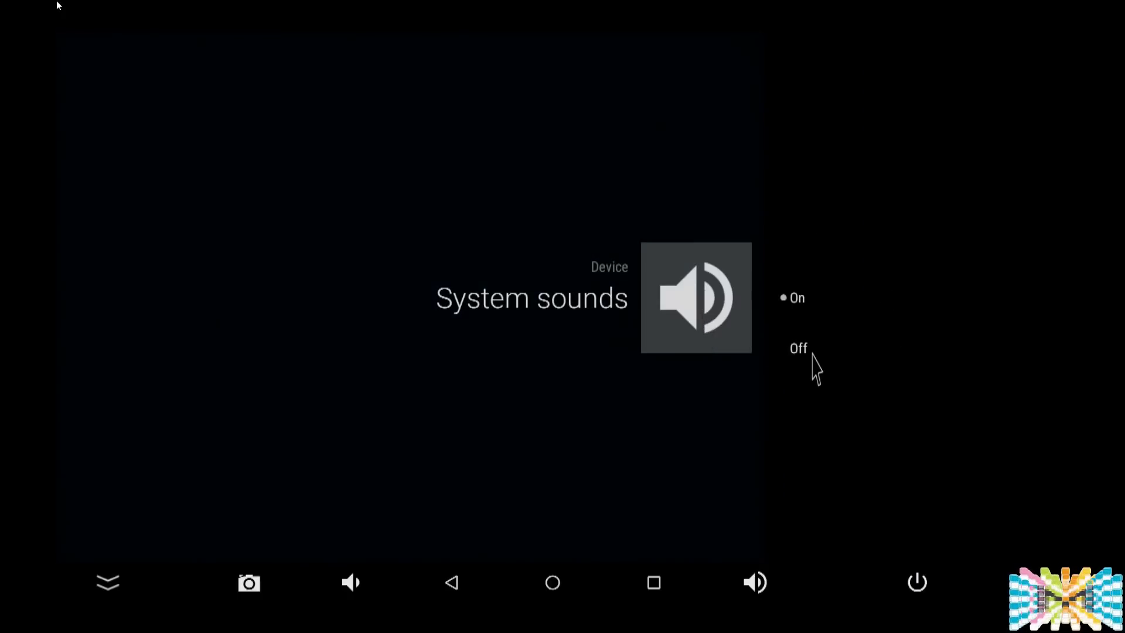
{"action": "key", "text": "Escape"}
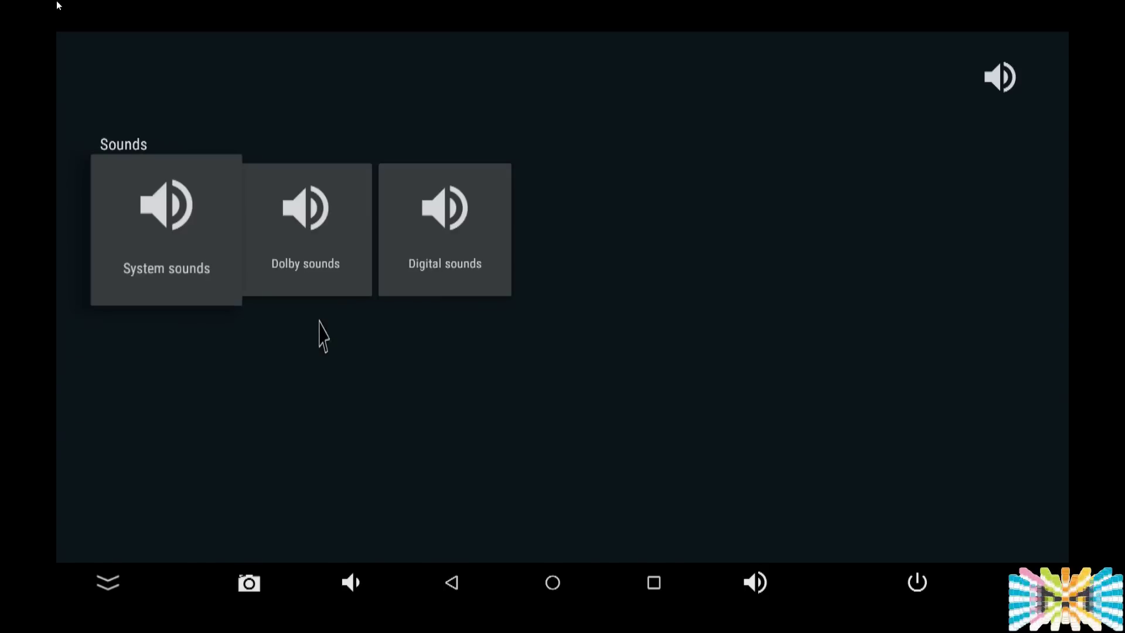
{"action": "left_click", "coordinate": [314, 281]}
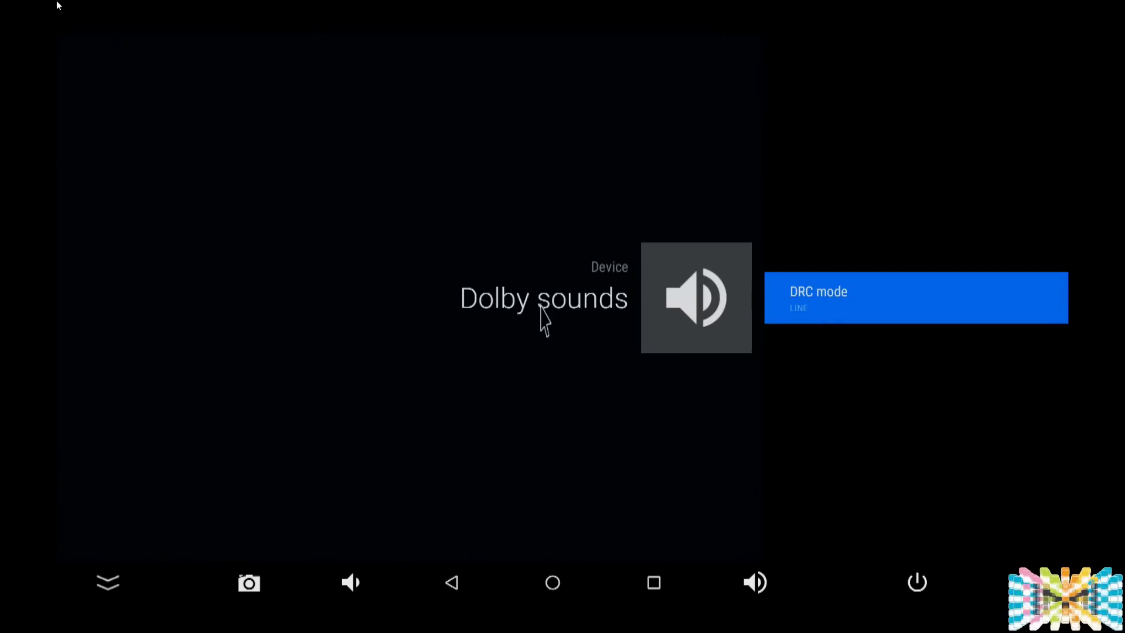
{"action": "right_click", "coordinate": [502, 288]}
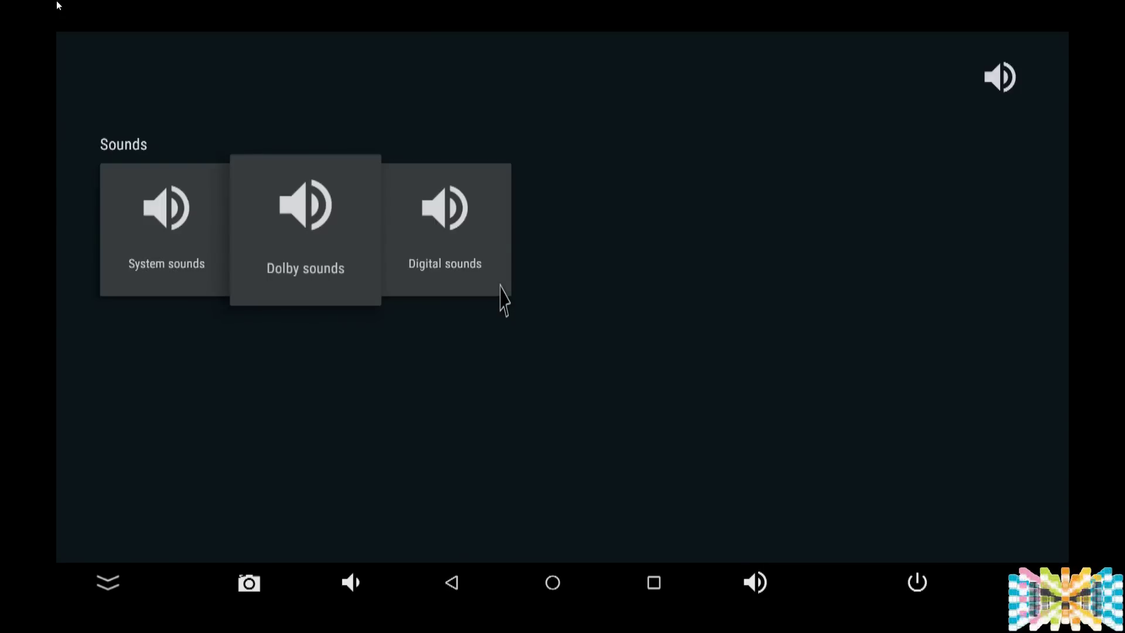
{"action": "left_click", "coordinate": [493, 256]}
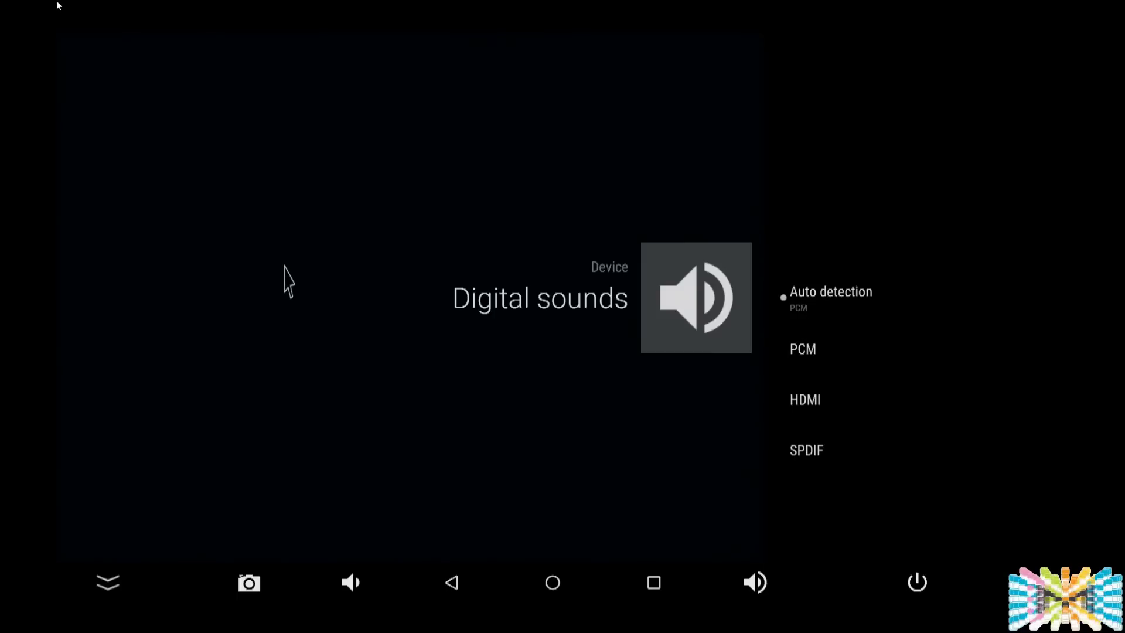
{"action": "key", "text": "Escape"}
{"action": "key", "text": "Escape"}
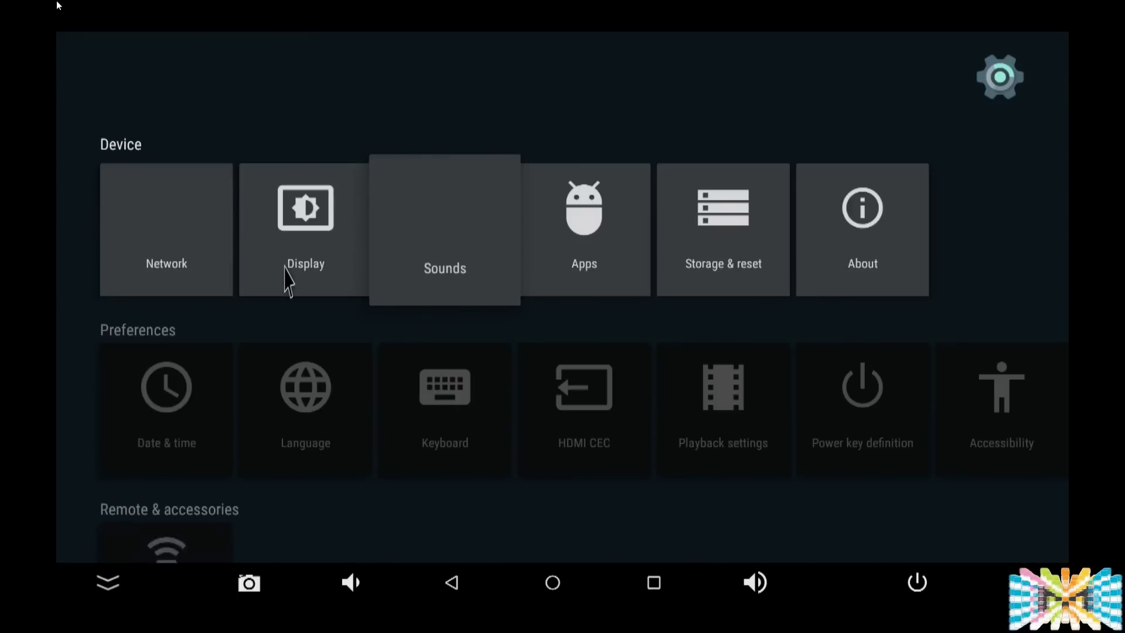
{"action": "left_click", "coordinate": [557, 279]}
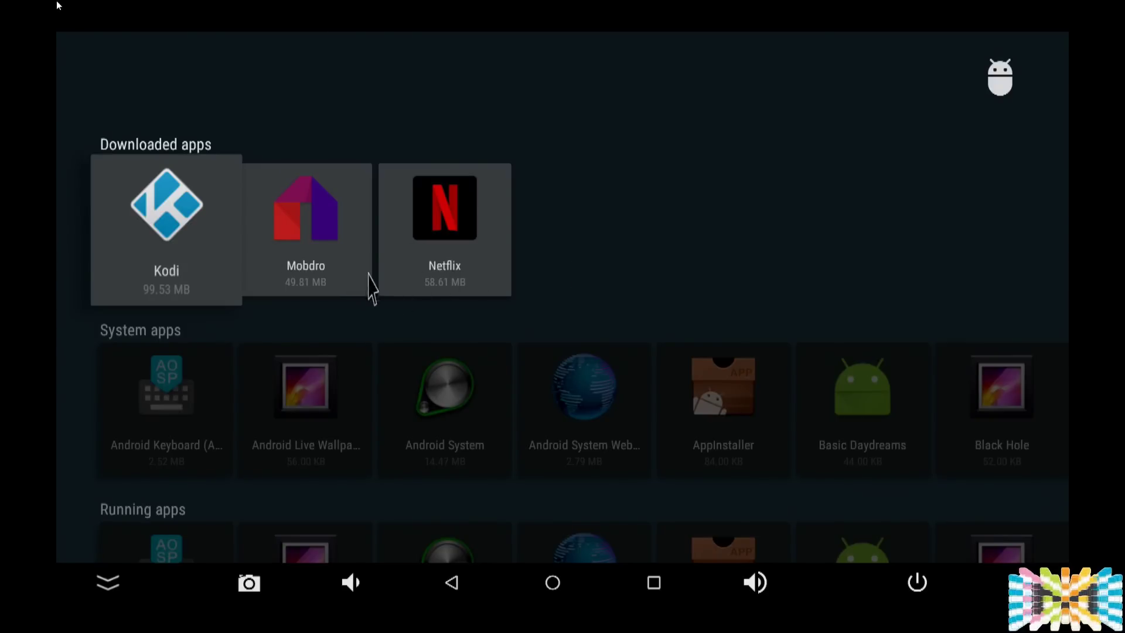
{"action": "left_click", "coordinate": [201, 251]}
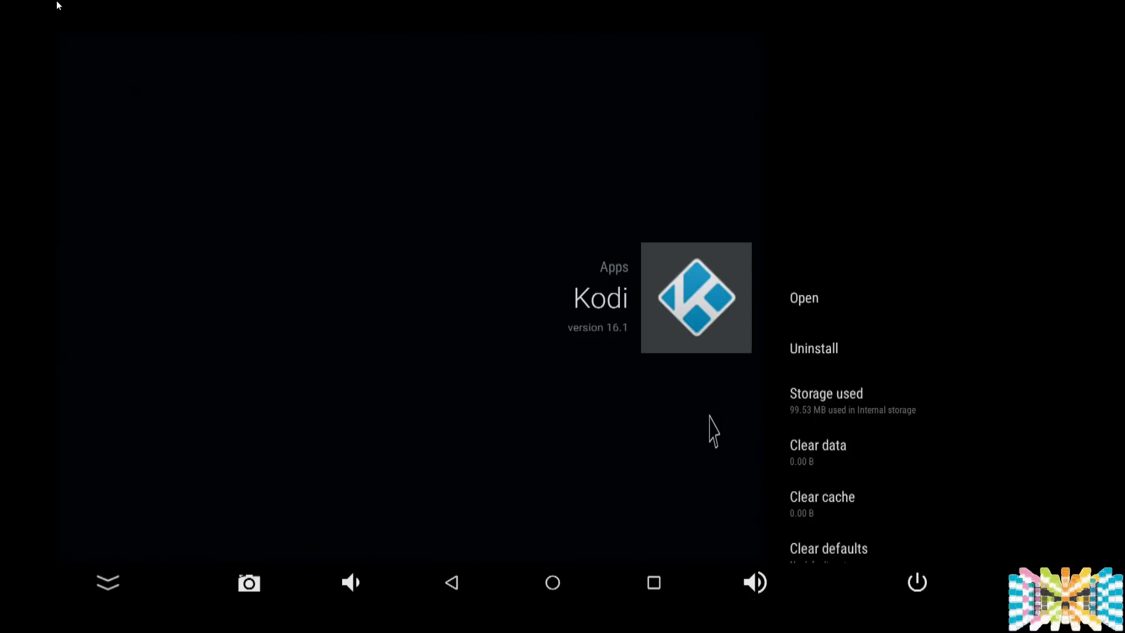
{"action": "right_click", "coordinate": [386, 299]}
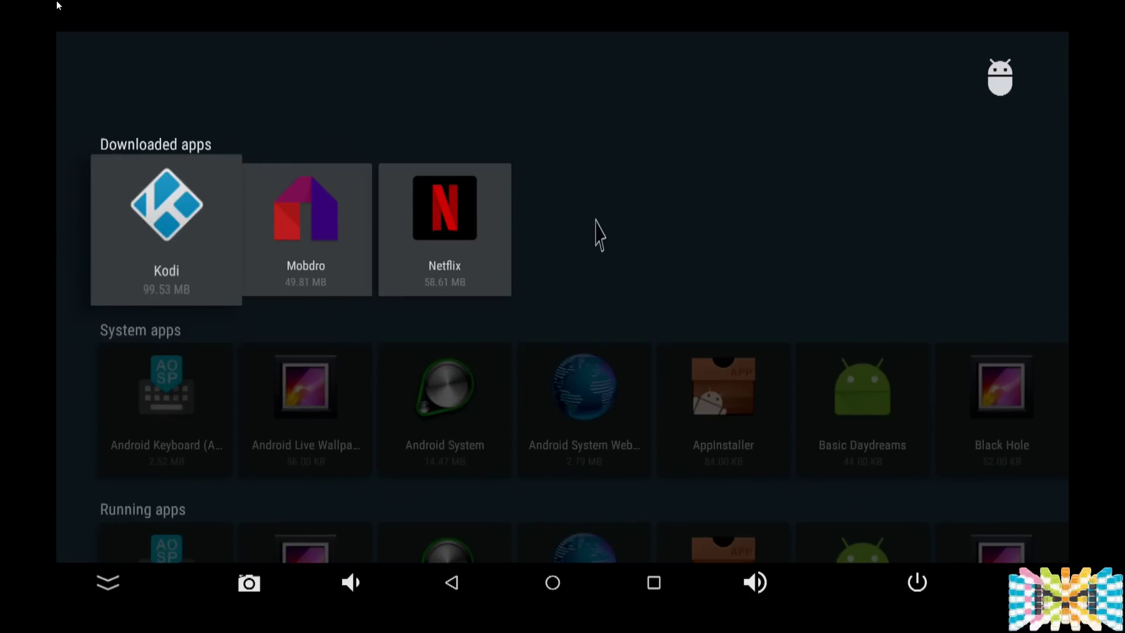
{"action": "scroll", "coordinate": [316, 375], "scroll_direction": "down", "scroll_amount": 3}
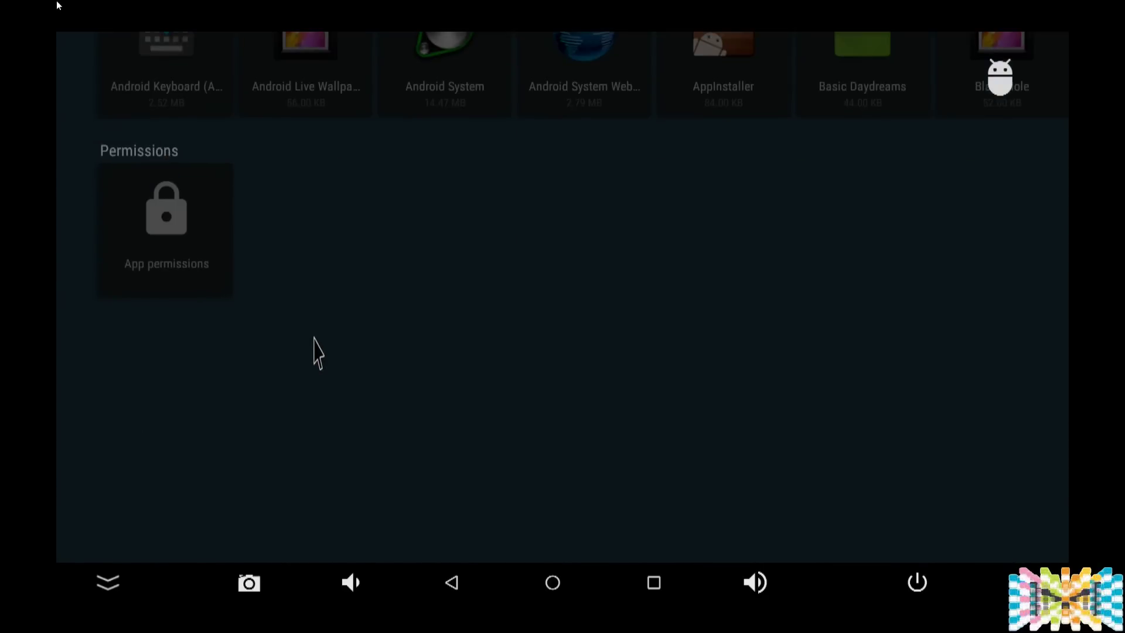
Scroll through the App permissions list, then back out to the main Settings screen.
{"action": "left_click", "coordinate": [216, 198]}
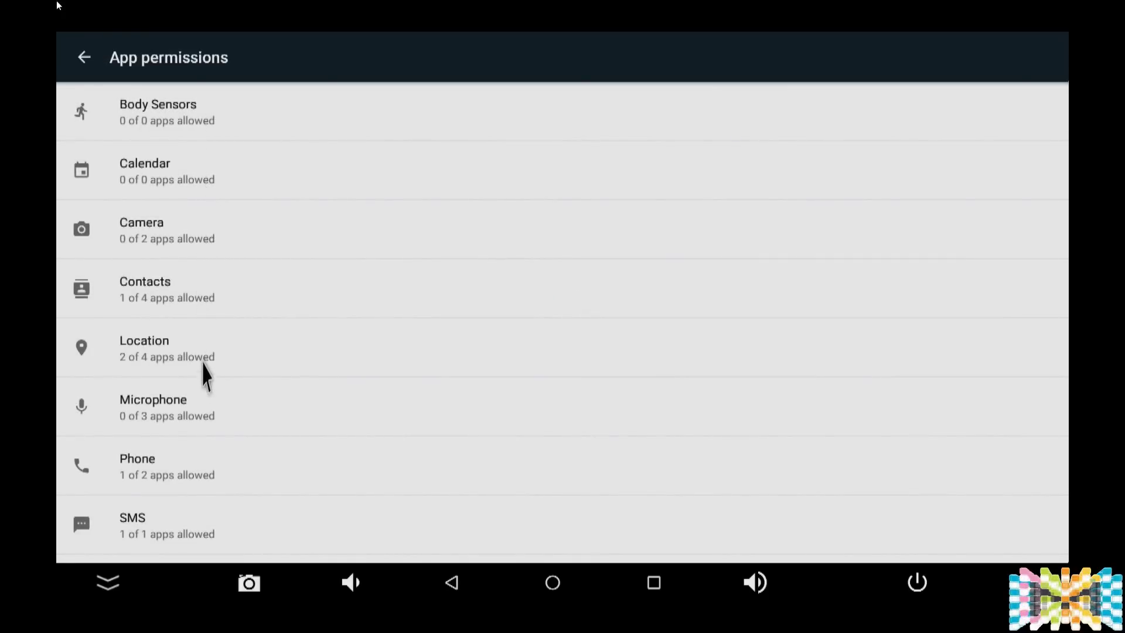
{"action": "left_click_drag", "start_coordinate": [198, 458], "coordinate": [191, 243]}
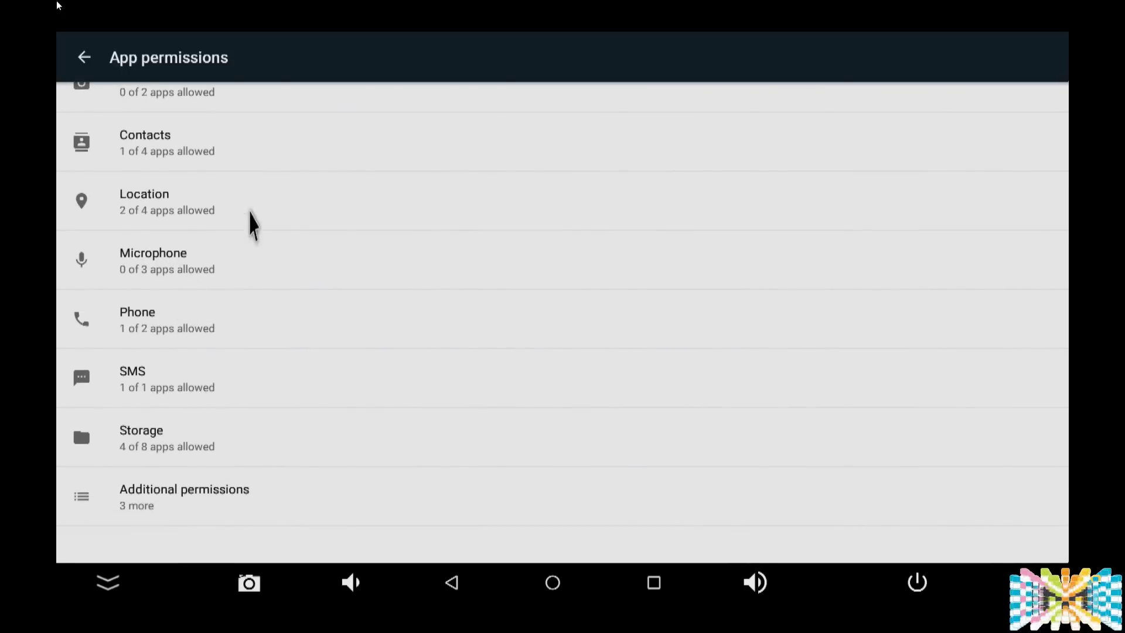
{"action": "left_click_drag", "start_coordinate": [188, 182], "coordinate": [194, 551]}
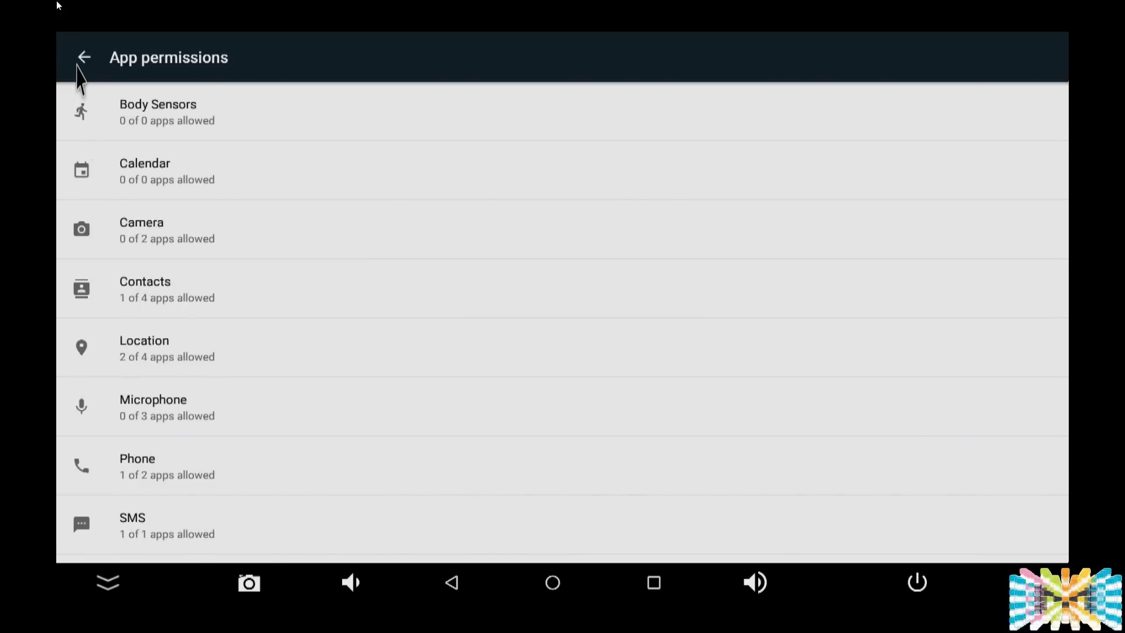
{"action": "left_click", "coordinate": [80, 66]}
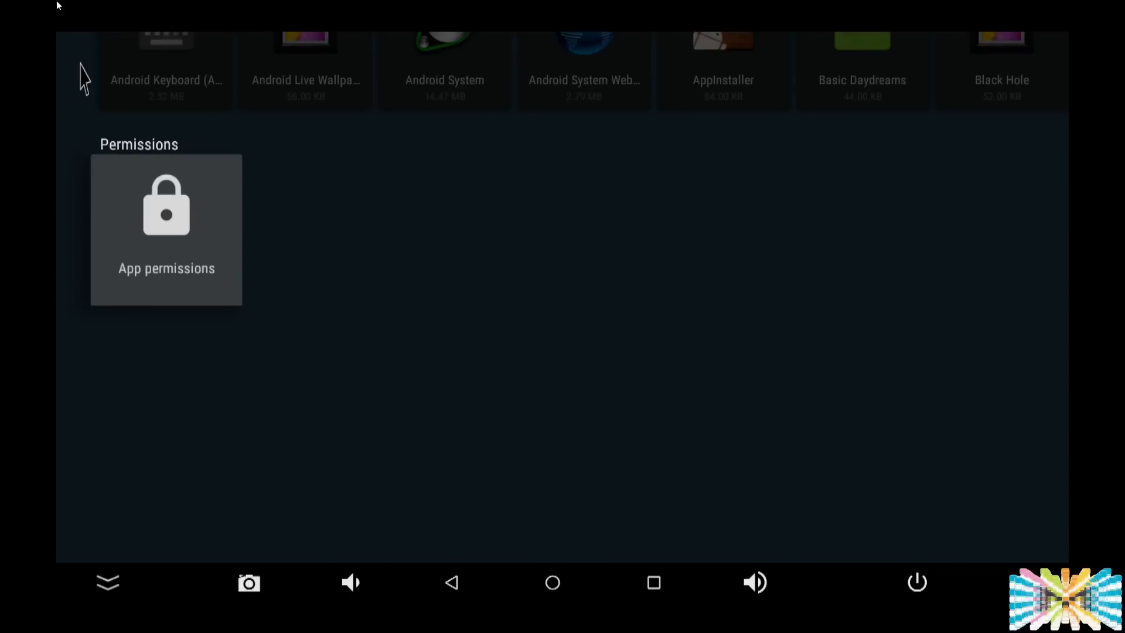
{"action": "right_click", "coordinate": [419, 352]}
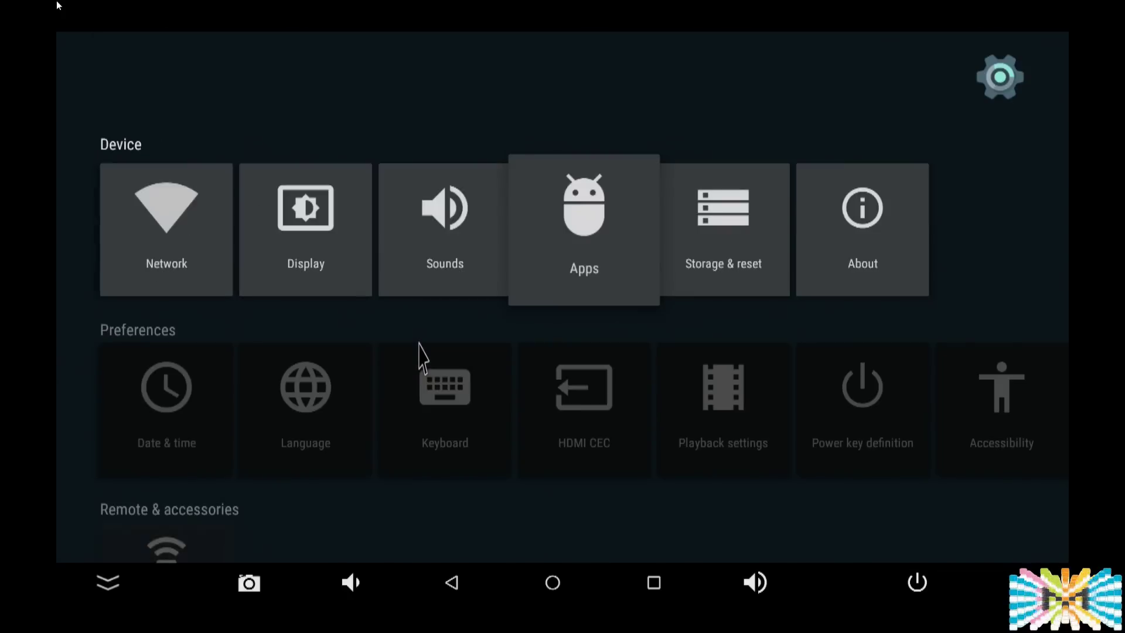
Check internal storage usage and view the Factory data reset confirmation without resetting.
{"action": "left_click", "coordinate": [704, 243]}
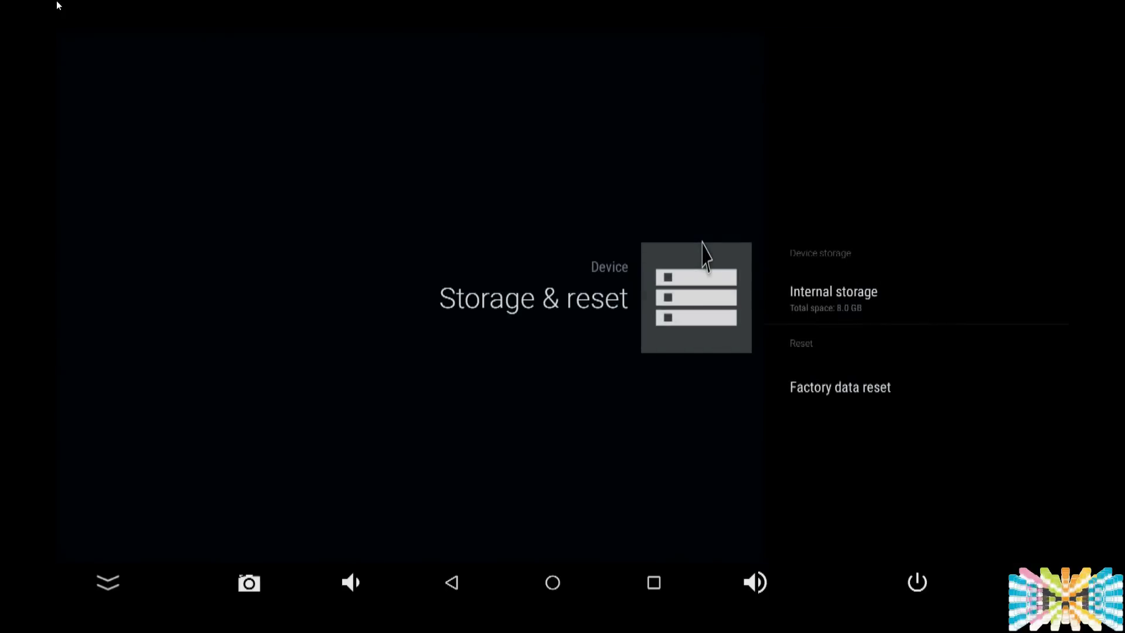
{"action": "left_click", "coordinate": [856, 312]}
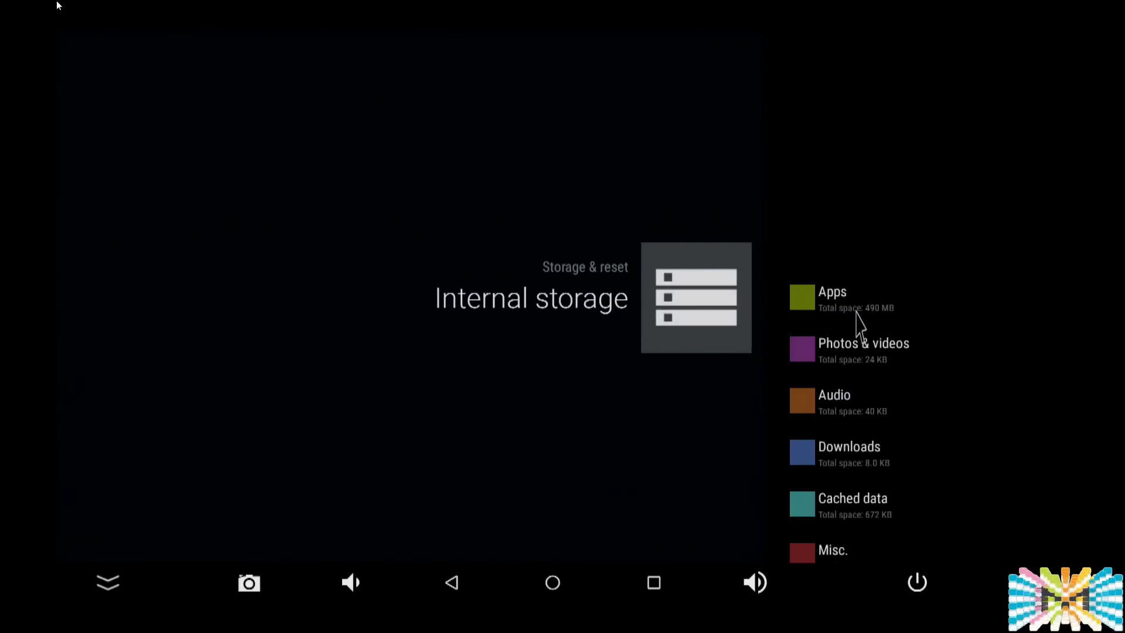
{"action": "key", "text": "Escape"}
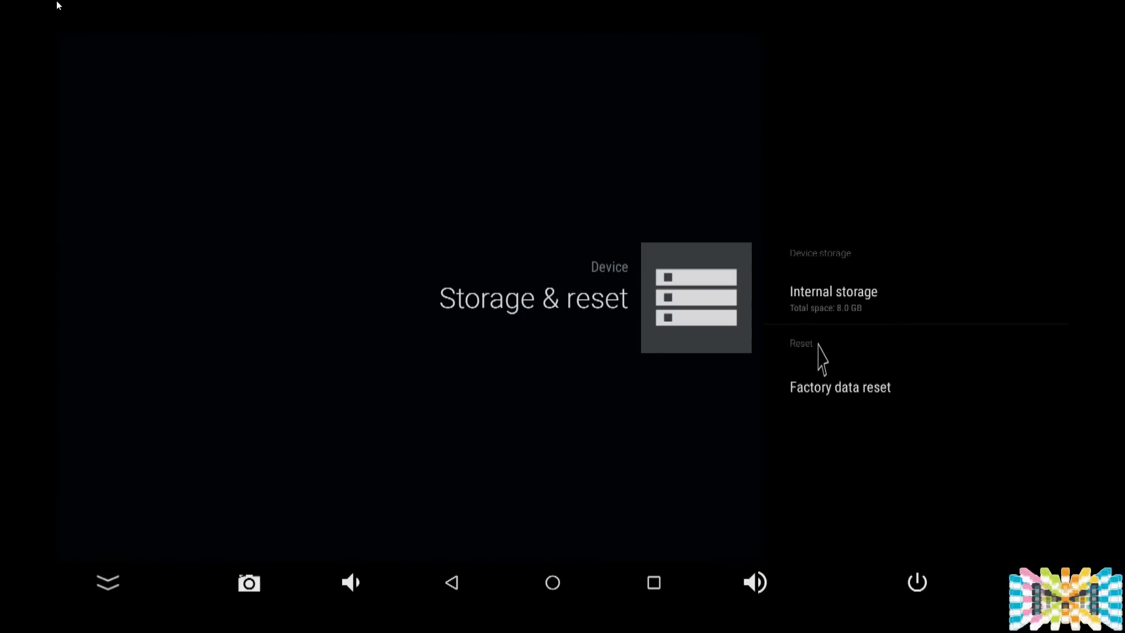
{"action": "left_click", "coordinate": [858, 406]}
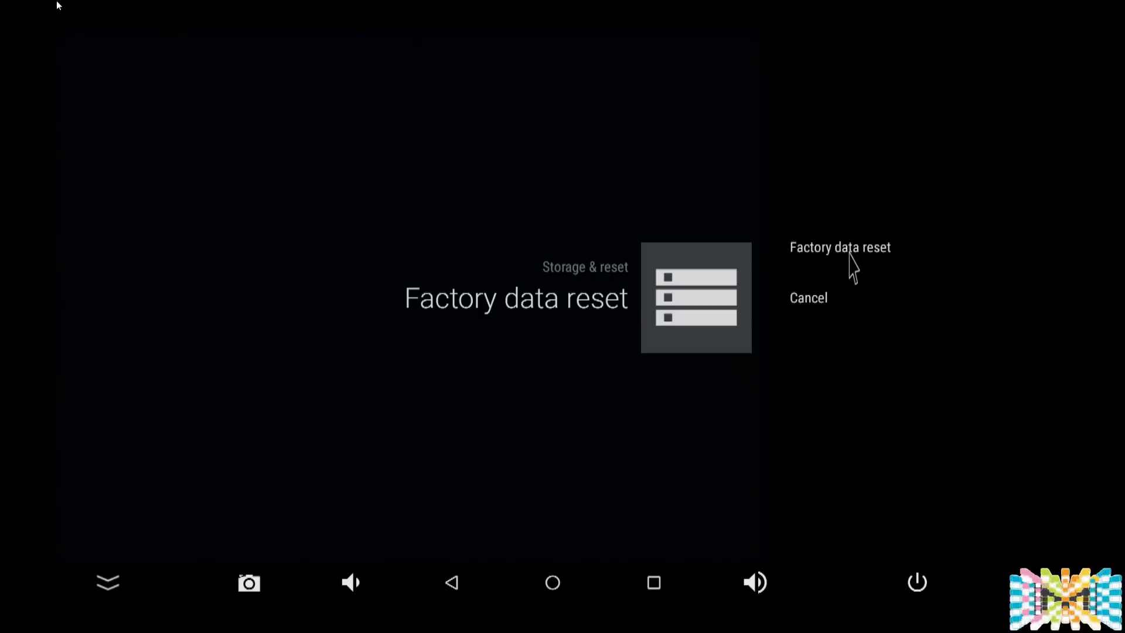
{"action": "key", "text": "Escape"}
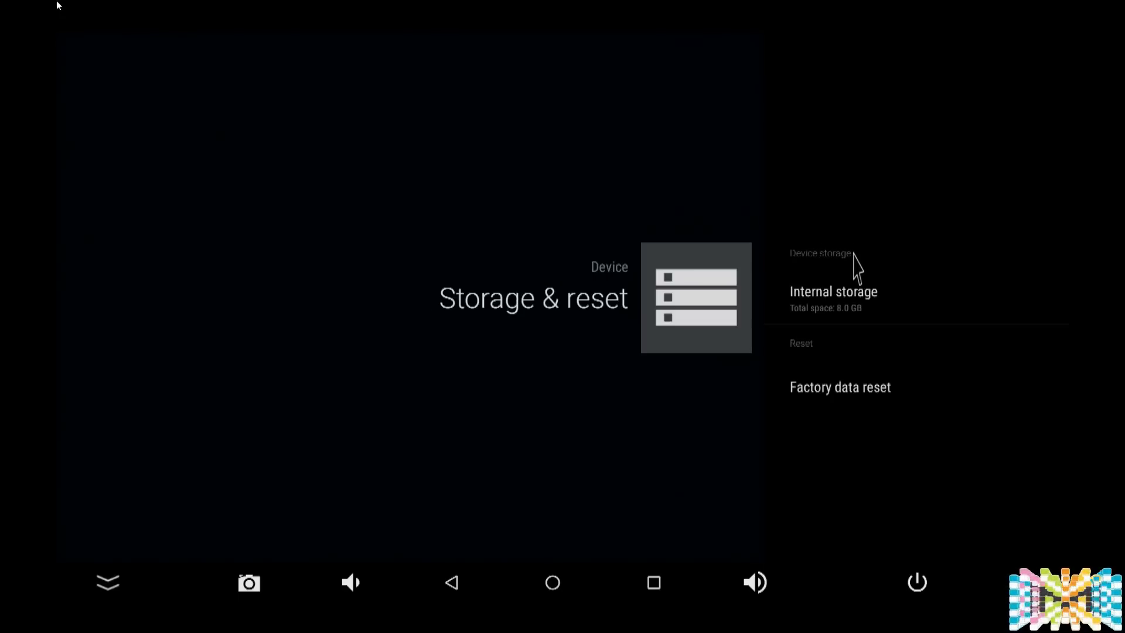
{"action": "key", "text": "Escape"}
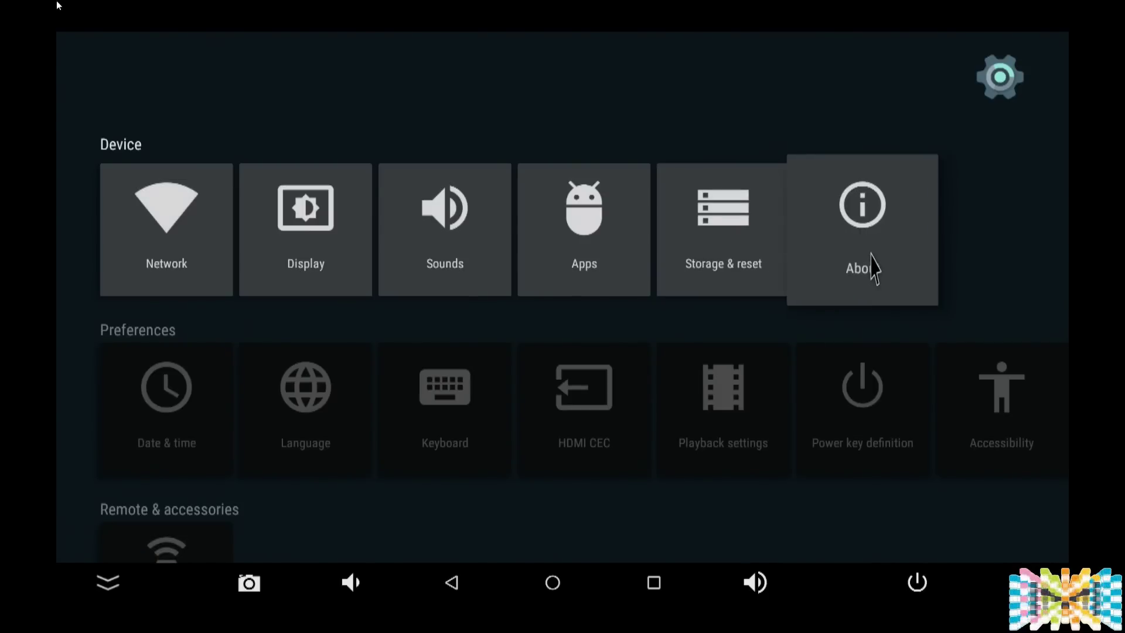
Open About and scroll to the Version, Serial number and MAC address details.
{"action": "left_click", "coordinate": [873, 267]}
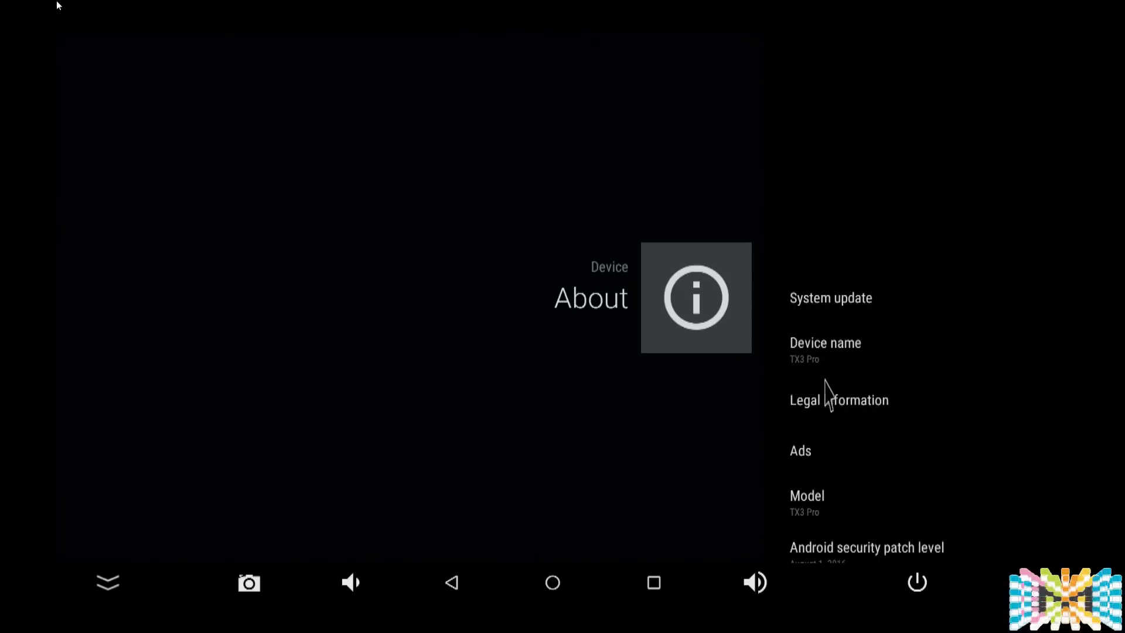
{"action": "scroll", "coordinate": [838, 405], "scroll_direction": "down", "scroll_amount": 3}
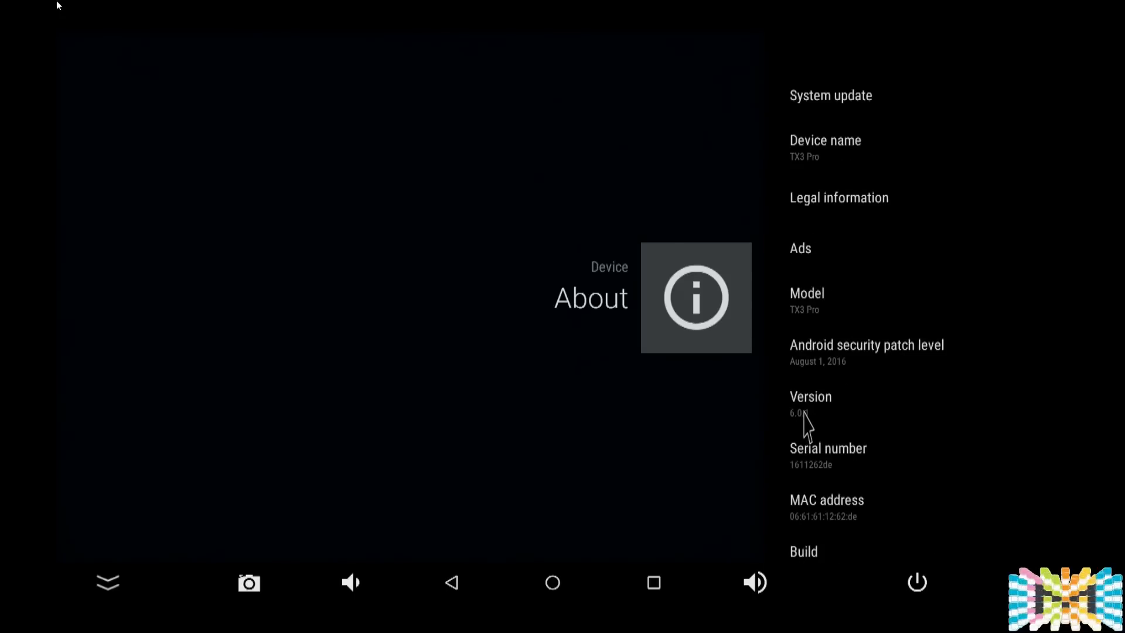
{"action": "right_click", "coordinate": [286, 256]}
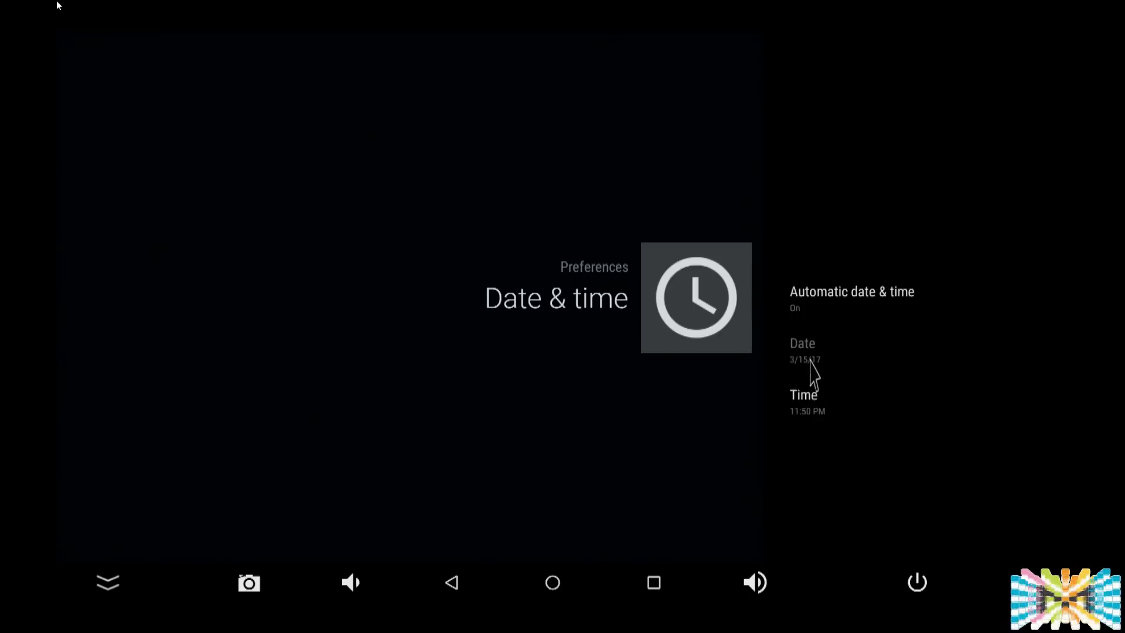
Choose Eastern Daylight Time (GMT-04:00) as the time zone, then back out via Language.
{"action": "left_click", "coordinate": [815, 399]}
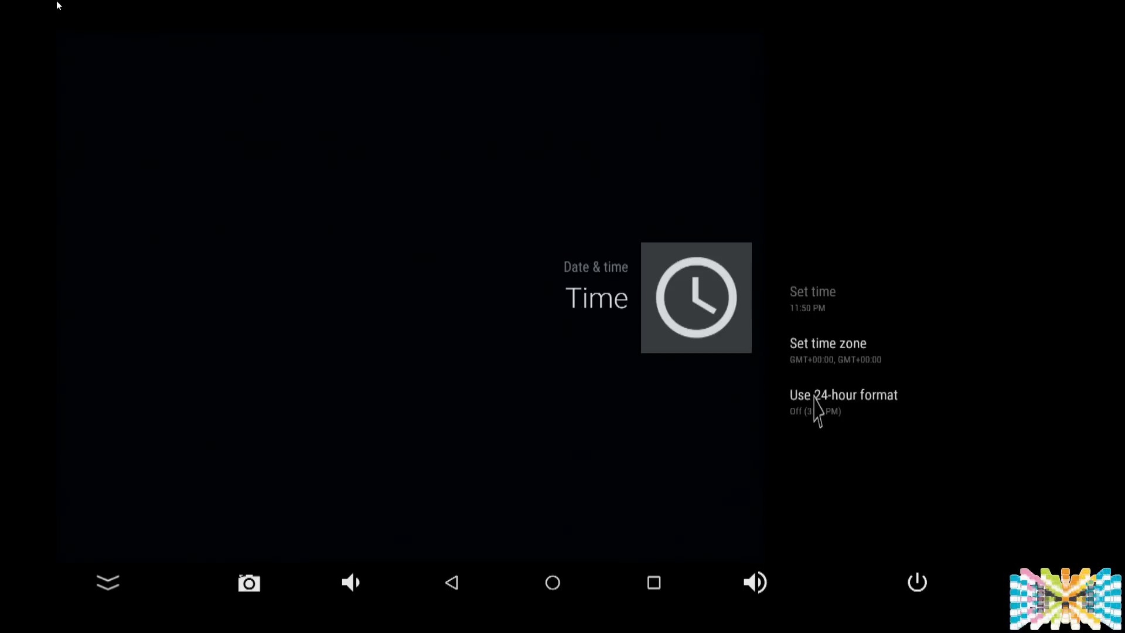
{"action": "left_click", "coordinate": [818, 347]}
{"action": "scroll", "coordinate": [836, 444], "scroll_direction": "down", "scroll_amount": 8}
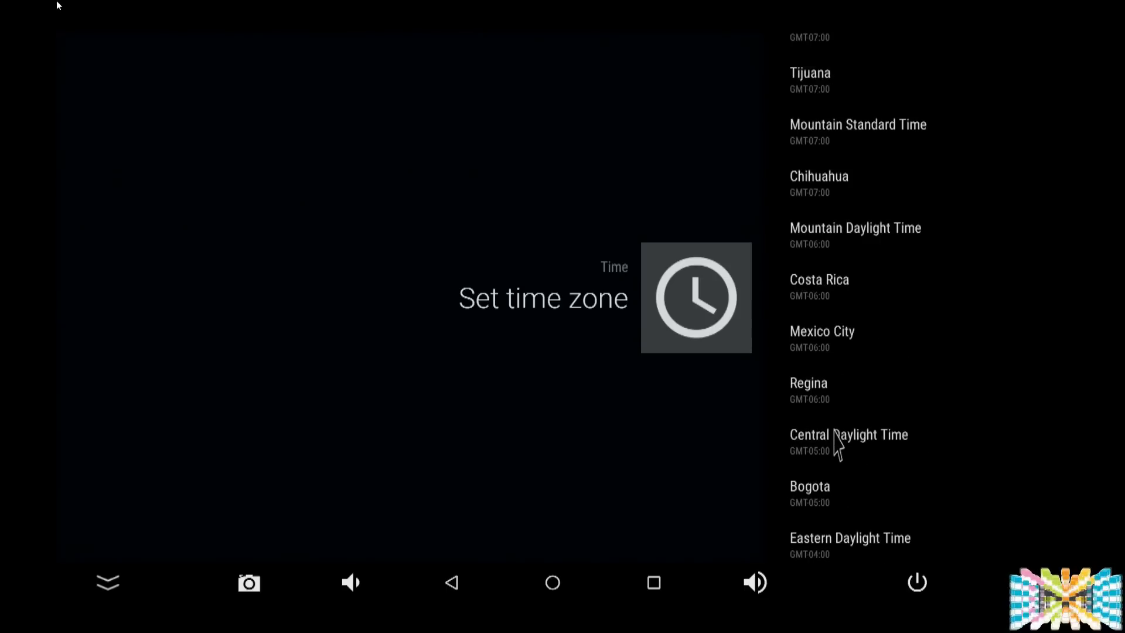
{"action": "scroll", "coordinate": [838, 449], "scroll_direction": "down", "scroll_amount": 3}
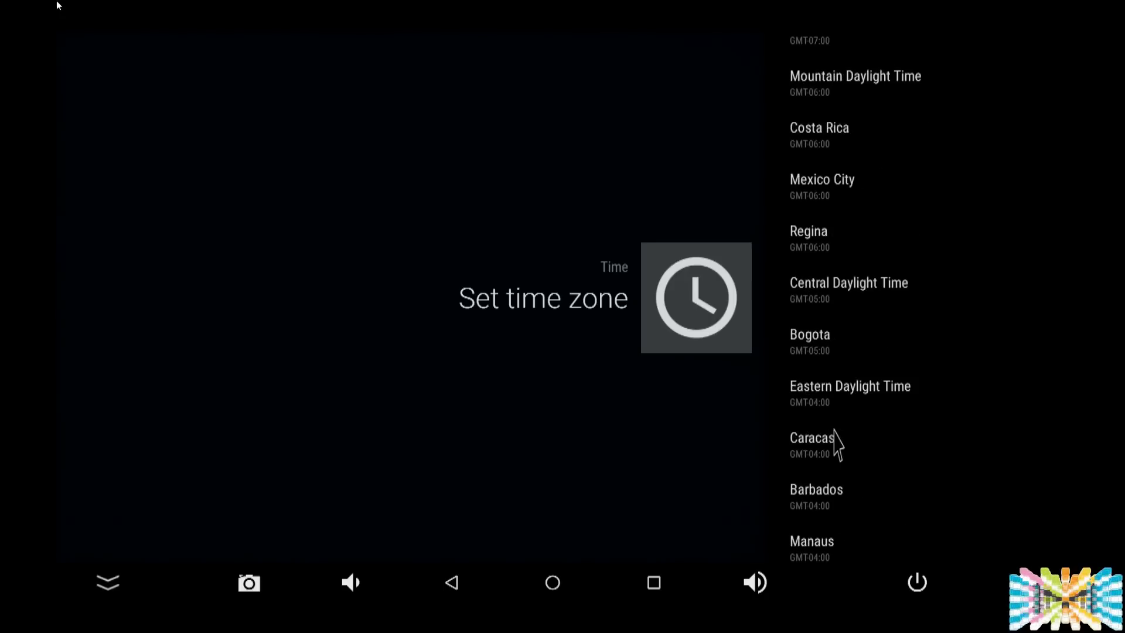
{"action": "left_click", "coordinate": [839, 396]}
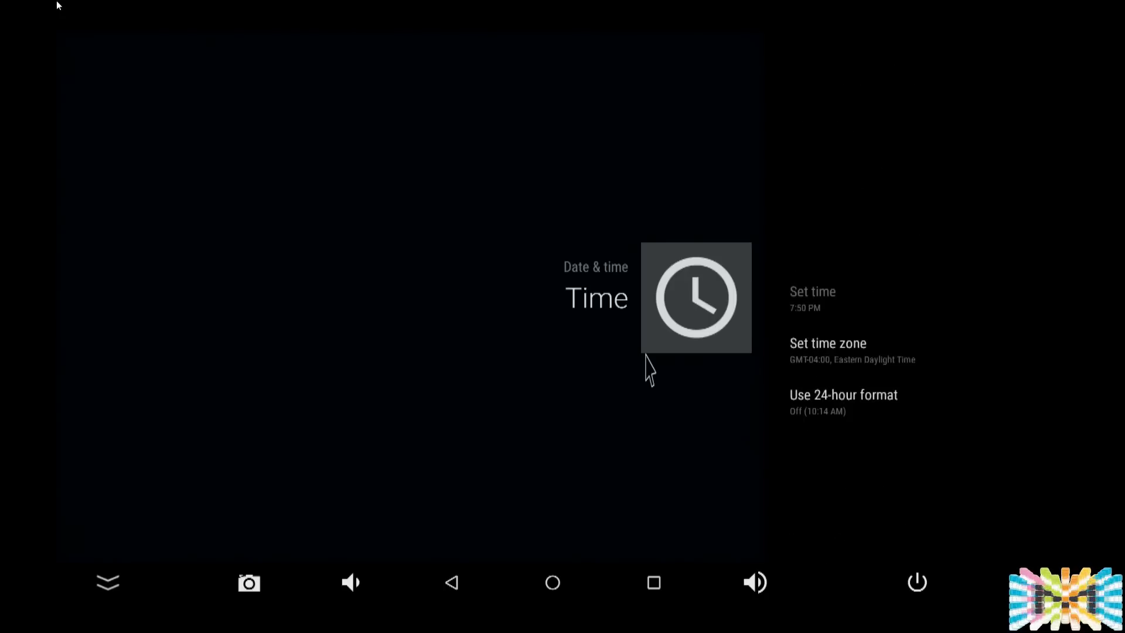
{"action": "left_click", "coordinate": [566, 321]}
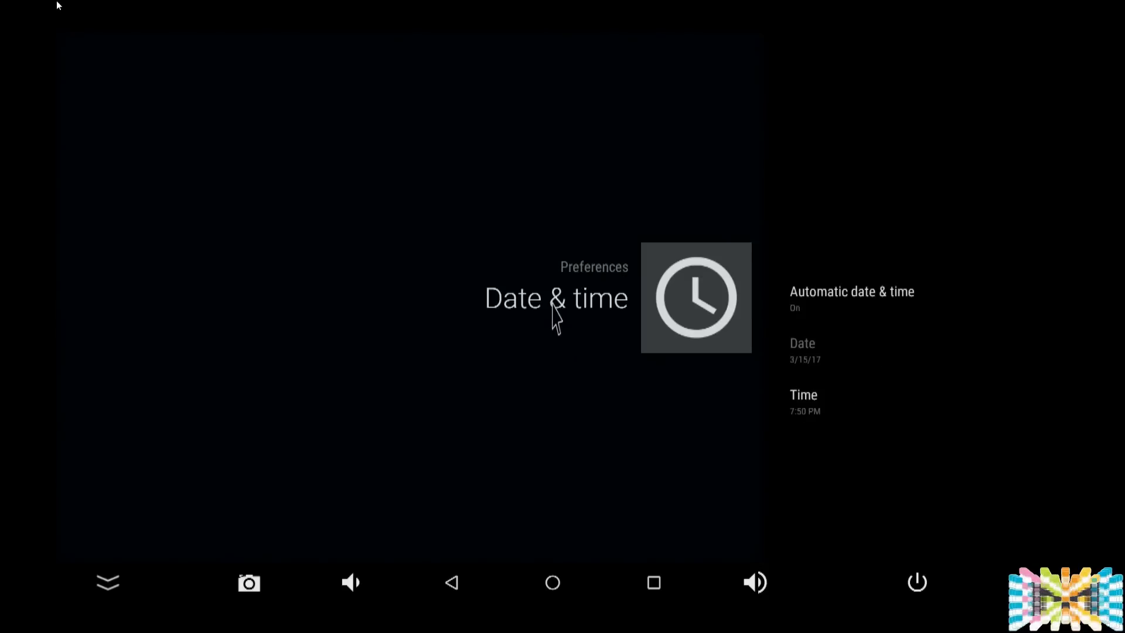
{"action": "left_click", "coordinate": [553, 305]}
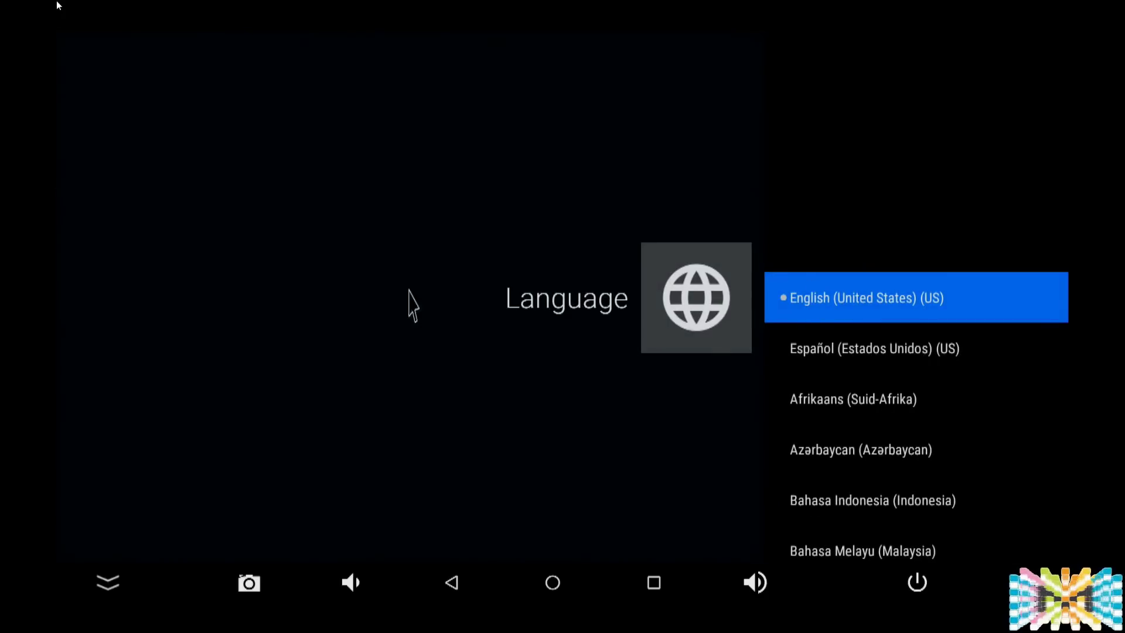
{"action": "right_click", "coordinate": [300, 235]}
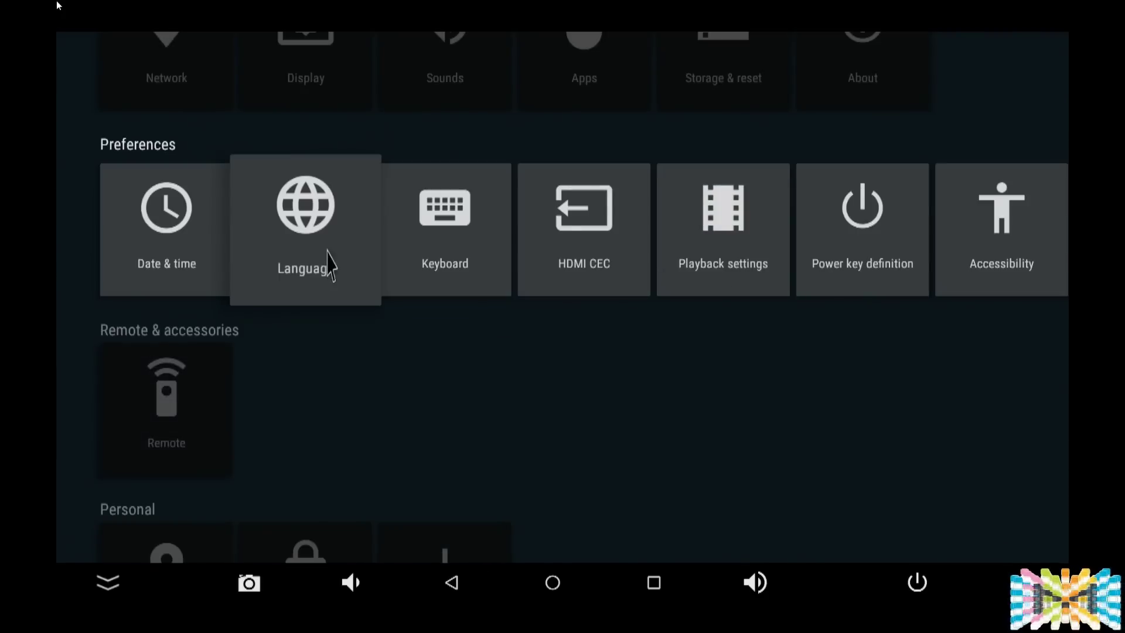
{"action": "left_click", "coordinate": [465, 239]}
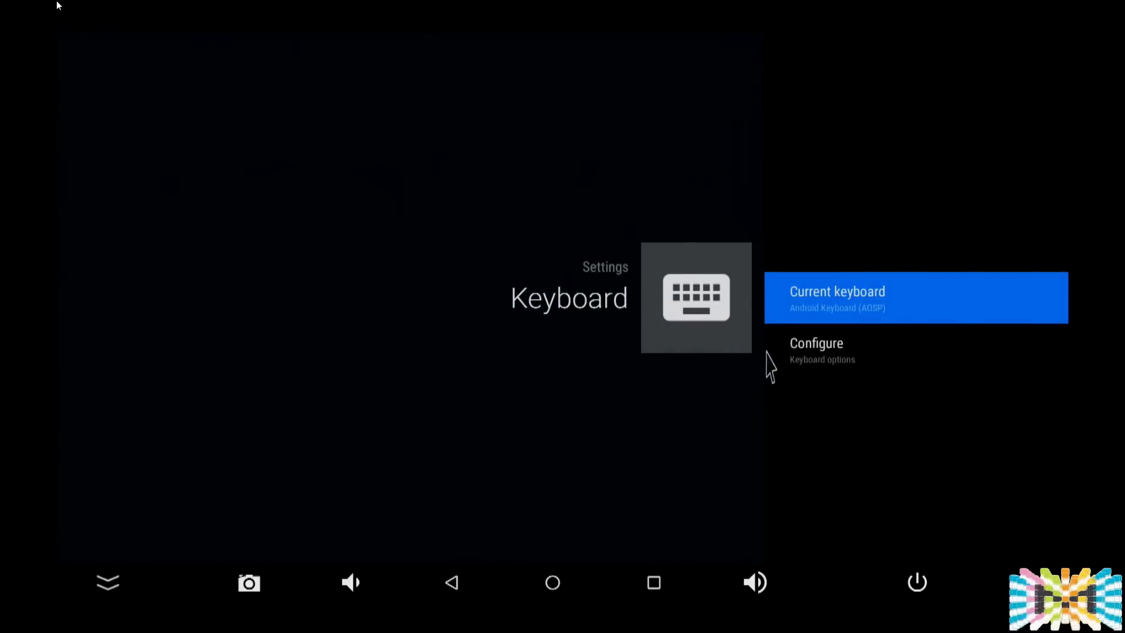
{"action": "left_click", "coordinate": [832, 361]}
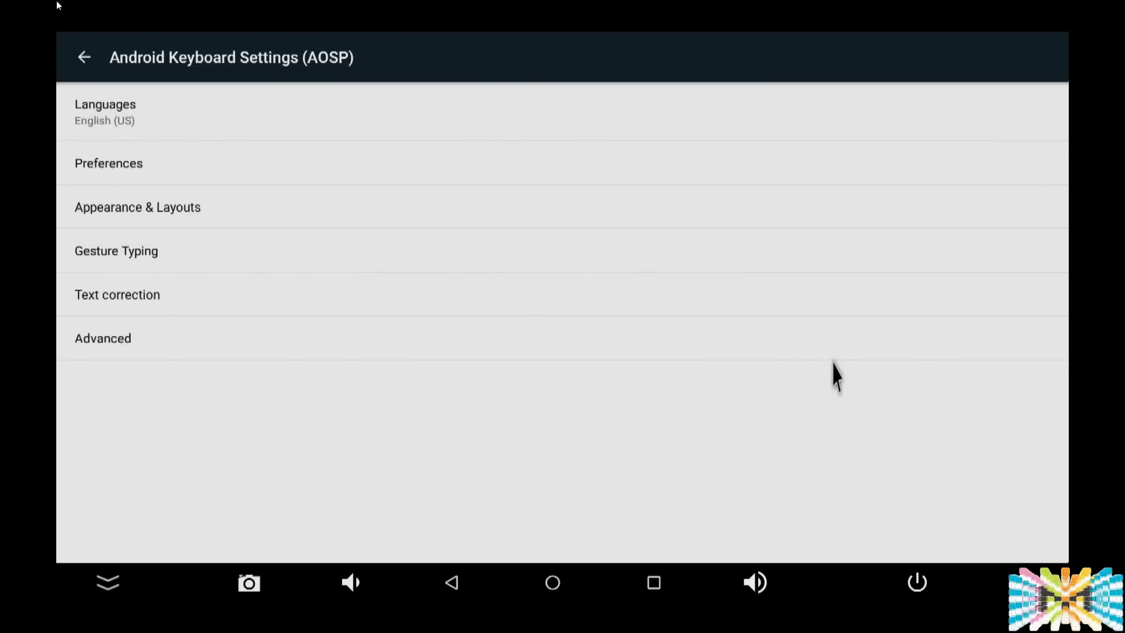
{"action": "left_click", "coordinate": [144, 116]}
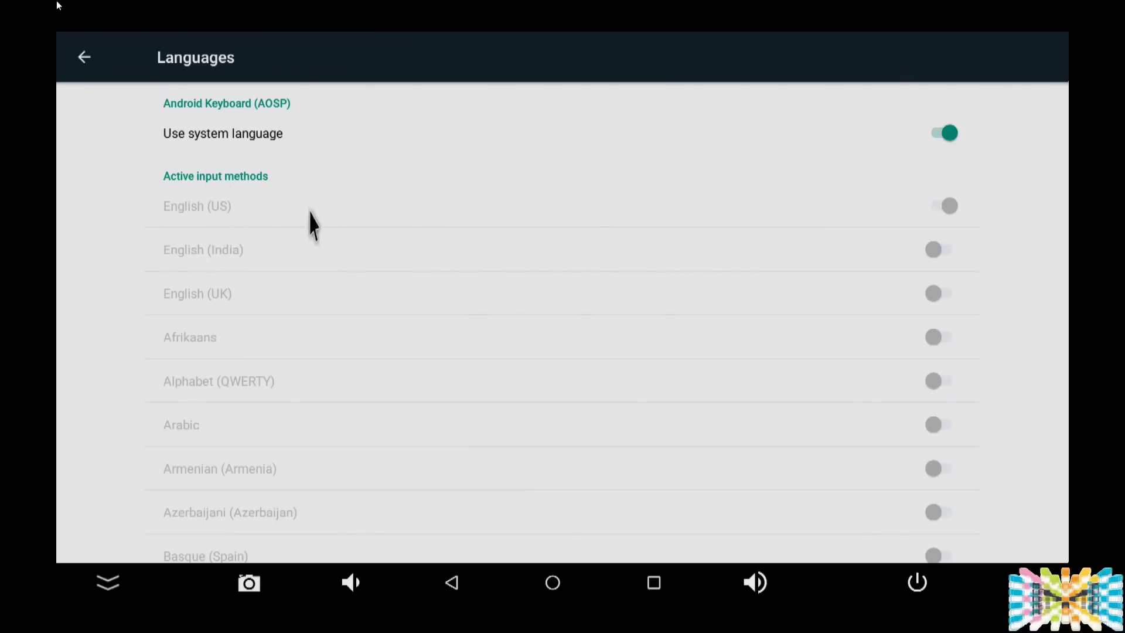
{"action": "left_click", "coordinate": [947, 135]}
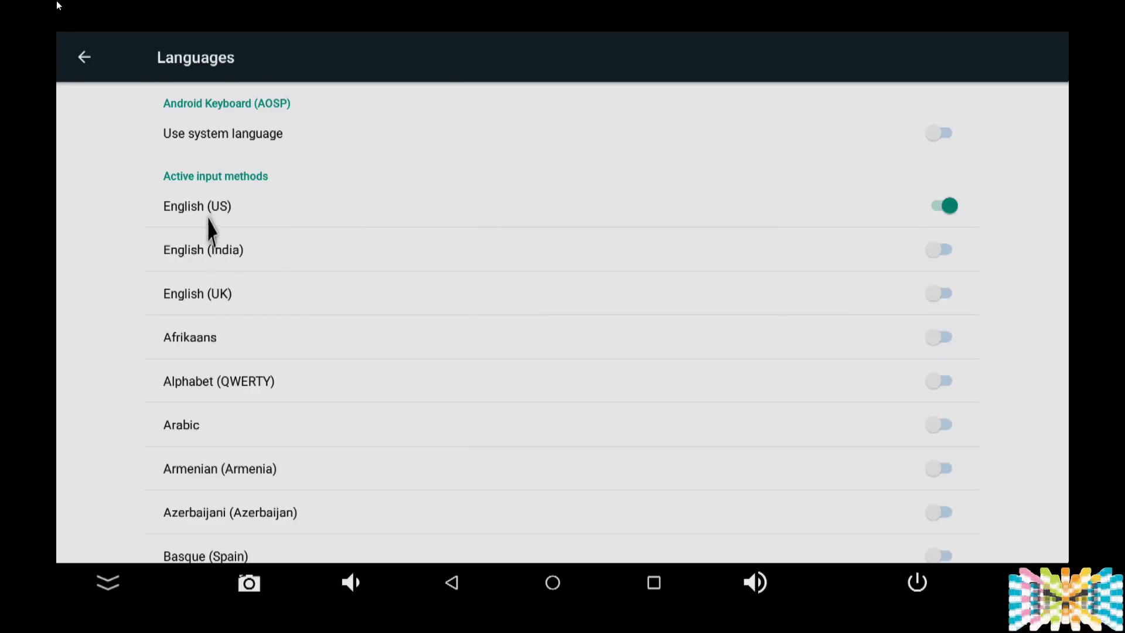
{"action": "left_click", "coordinate": [335, 293]}
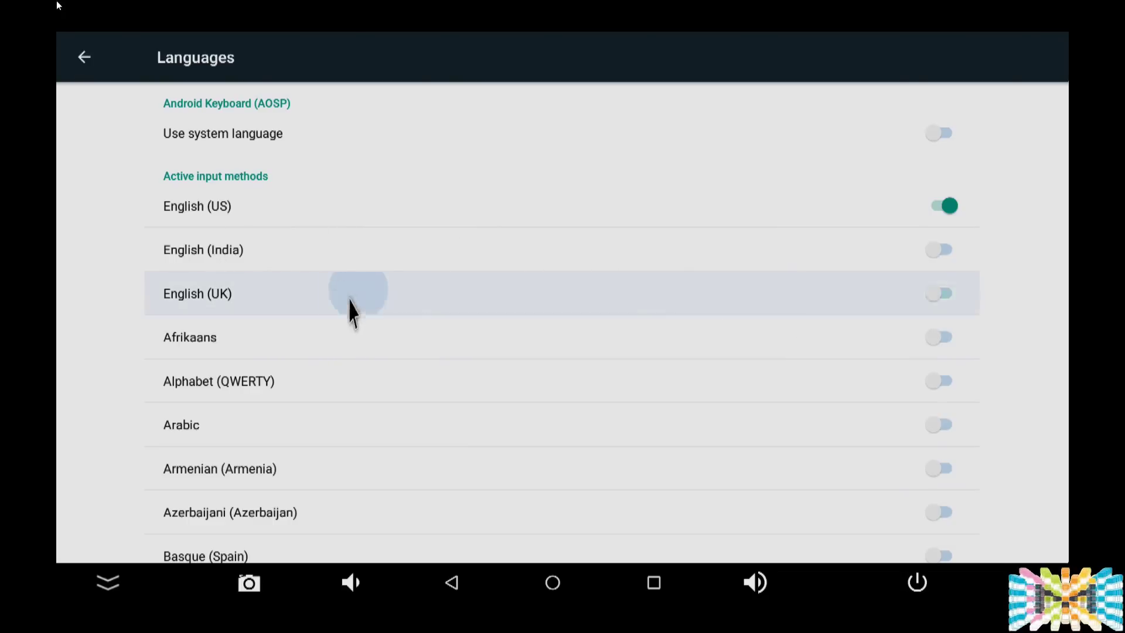
{"action": "left_click", "coordinate": [943, 210]}
{"action": "left_click", "coordinate": [941, 294]}
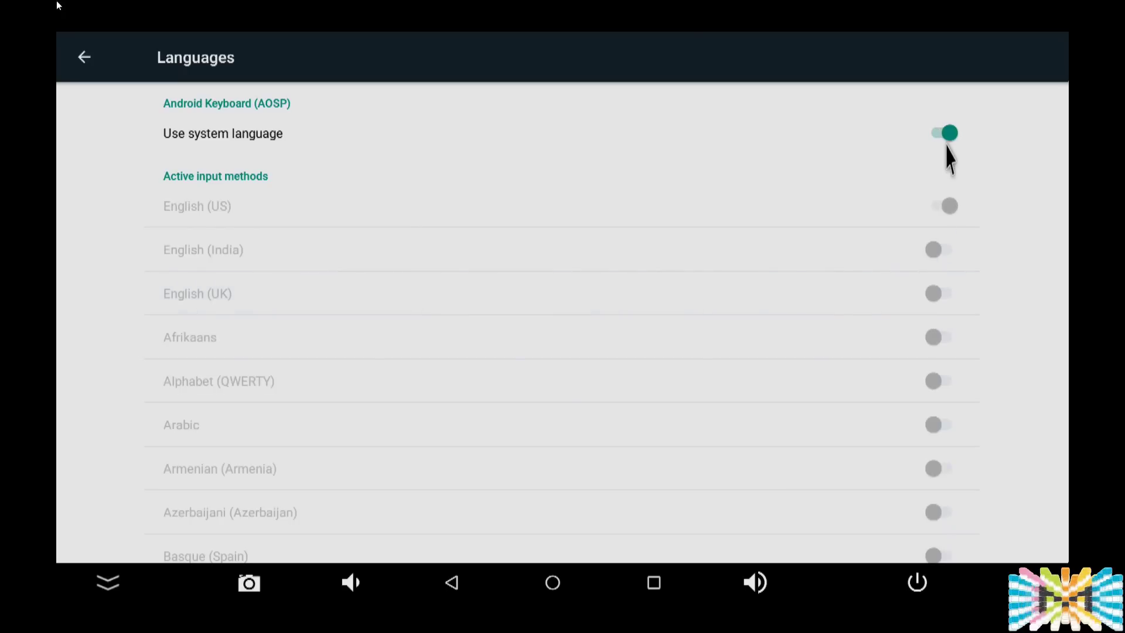
{"action": "right_click", "coordinate": [492, 155]}
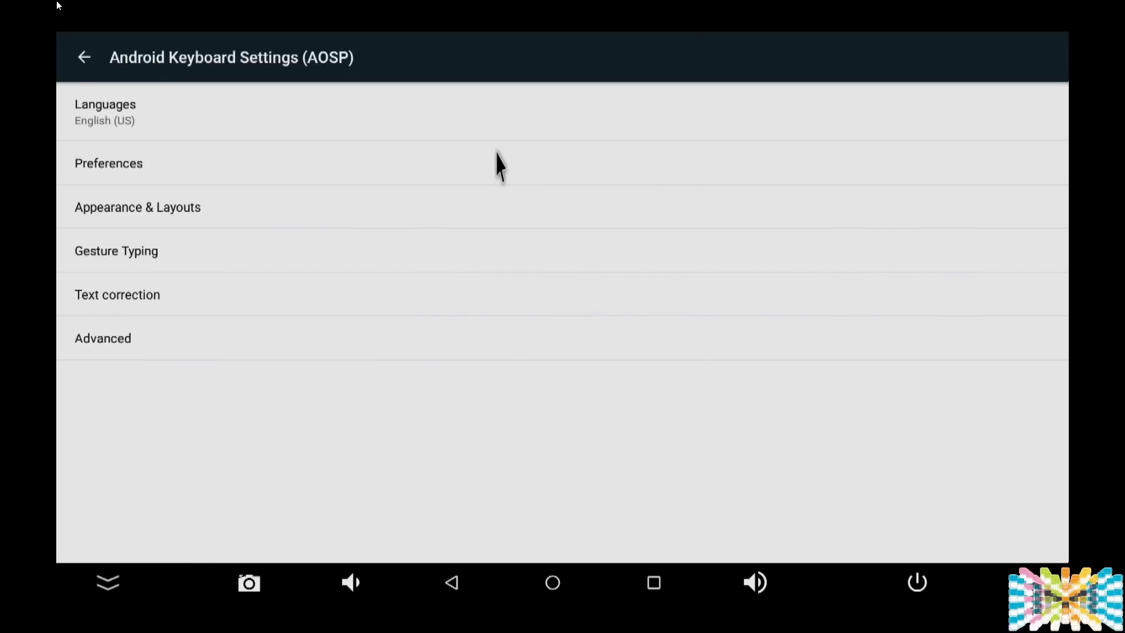
{"action": "right_click", "coordinate": [497, 155]}
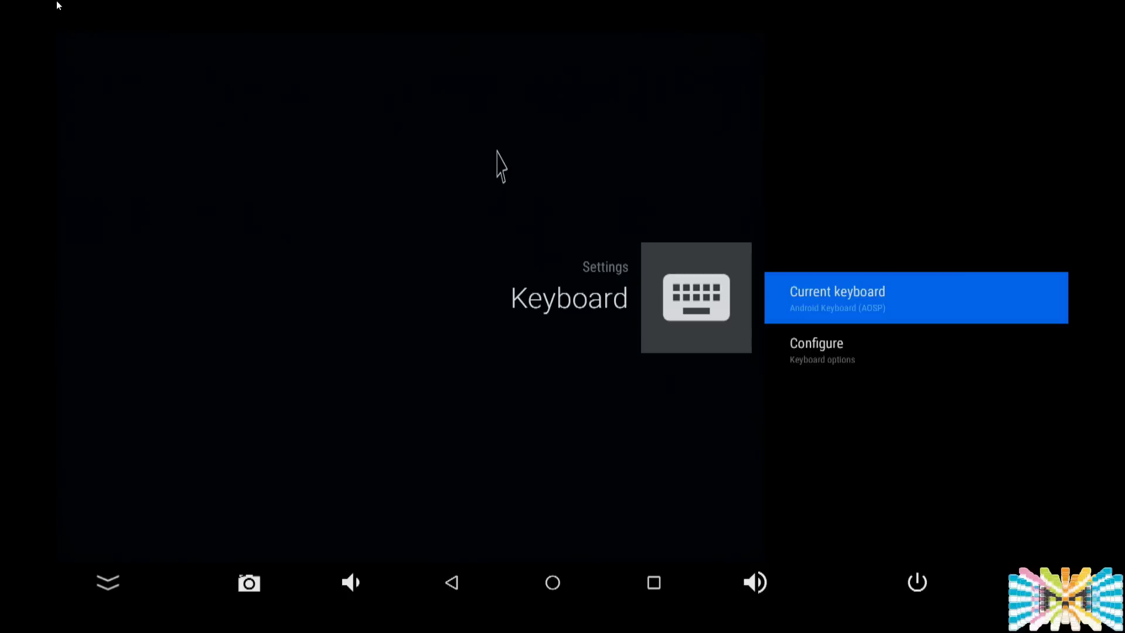
{"action": "left_click", "coordinate": [899, 319]}
{"action": "right_click", "coordinate": [440, 334]}
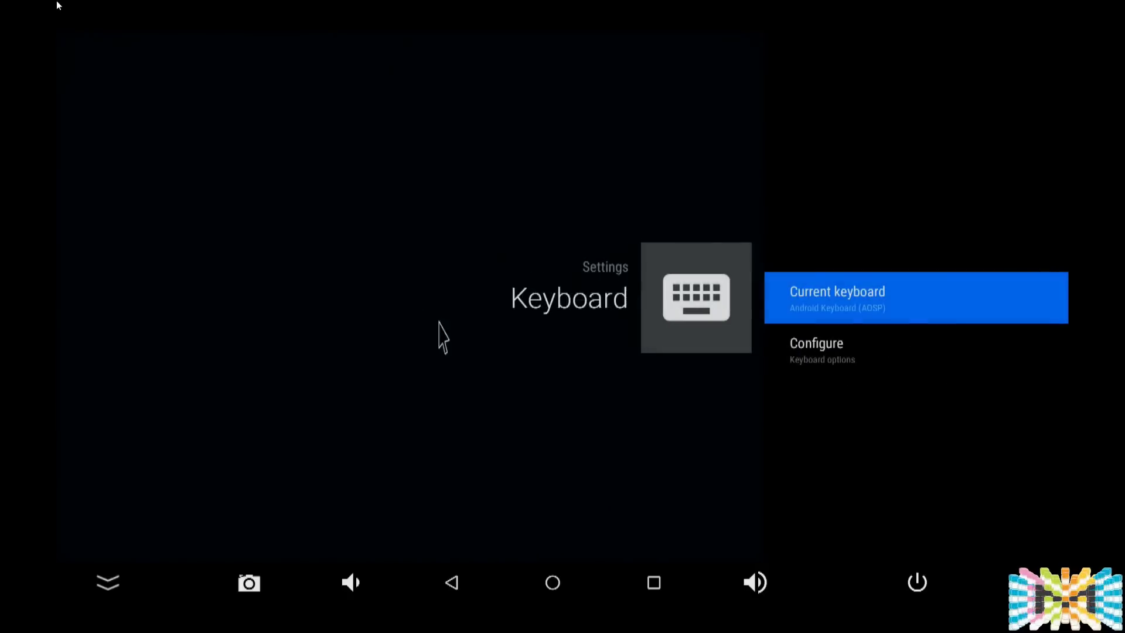
{"action": "left_click", "coordinate": [878, 360]}
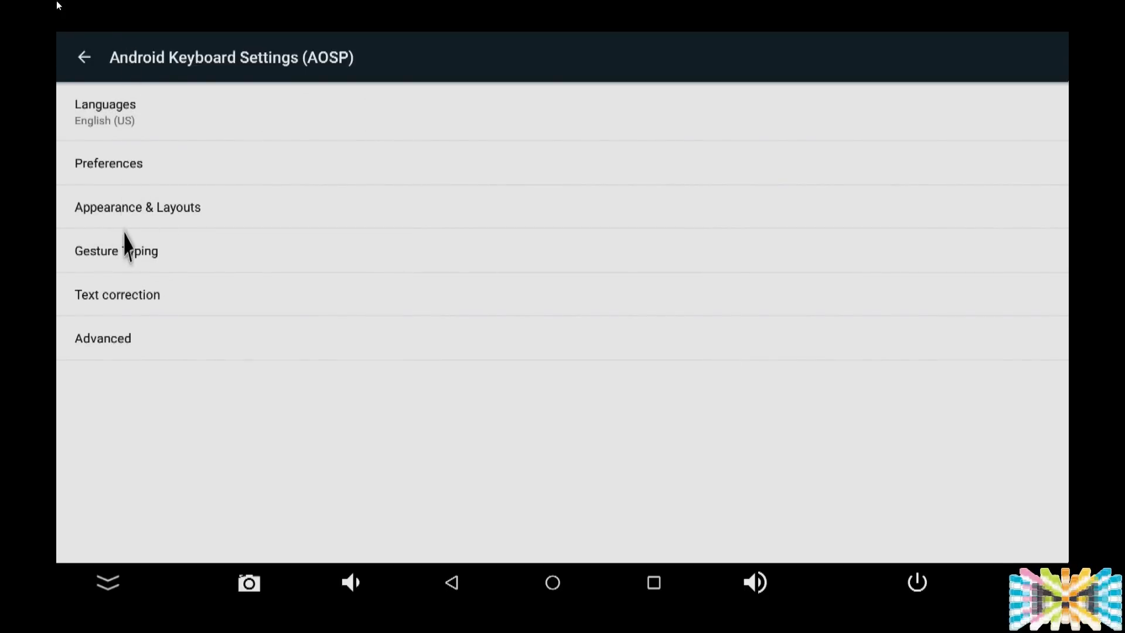
{"action": "left_click", "coordinate": [85, 57]}
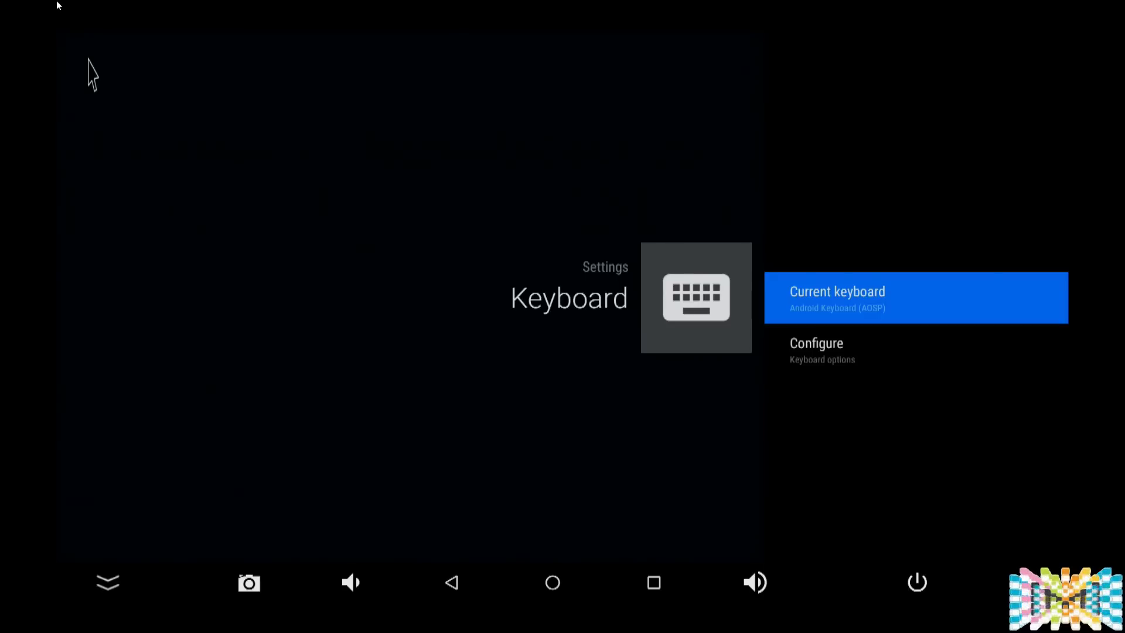
{"action": "left_click", "coordinate": [88, 58]}
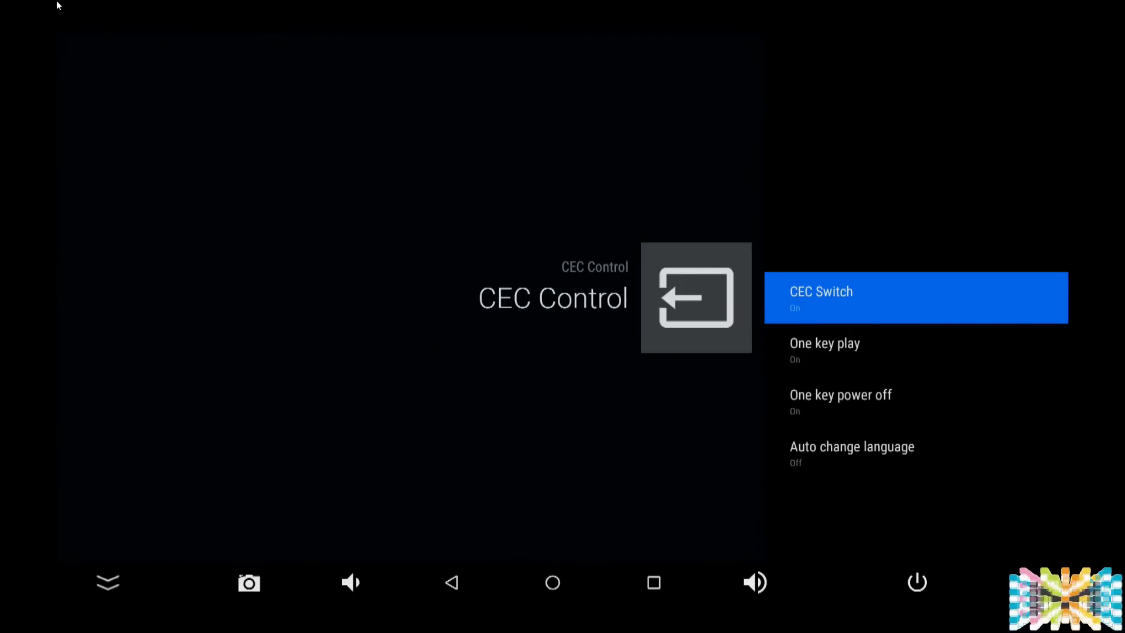
Back out of CEC Control, then out of Playback settings with HDMI self-adaption left Off.
{"action": "right_click", "coordinate": [691, 337]}
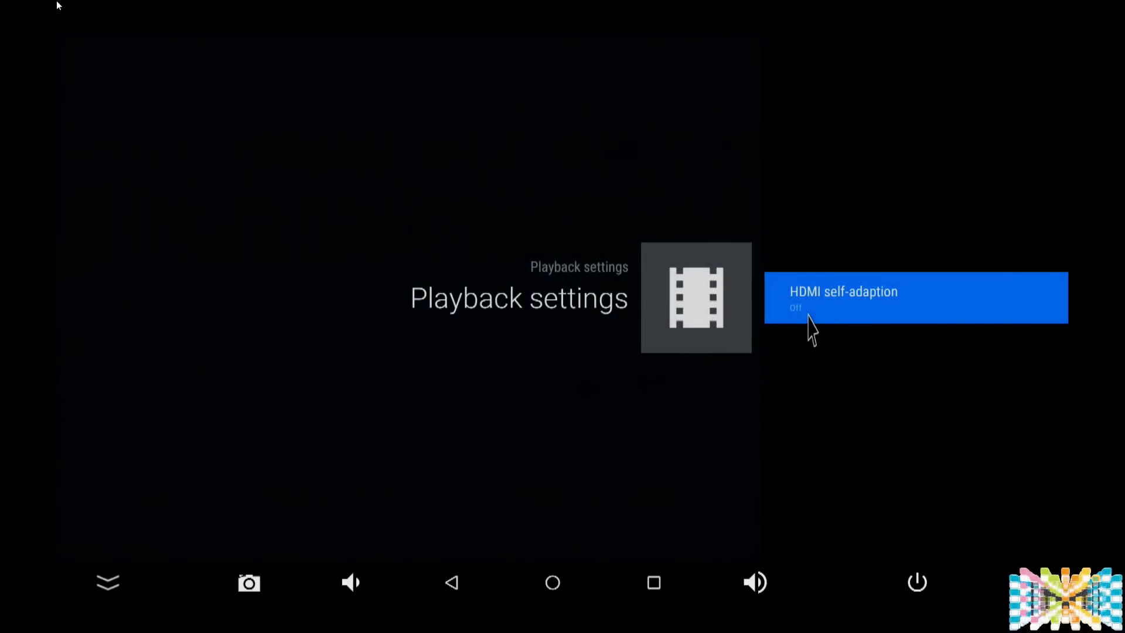
{"action": "right_click", "coordinate": [811, 331]}
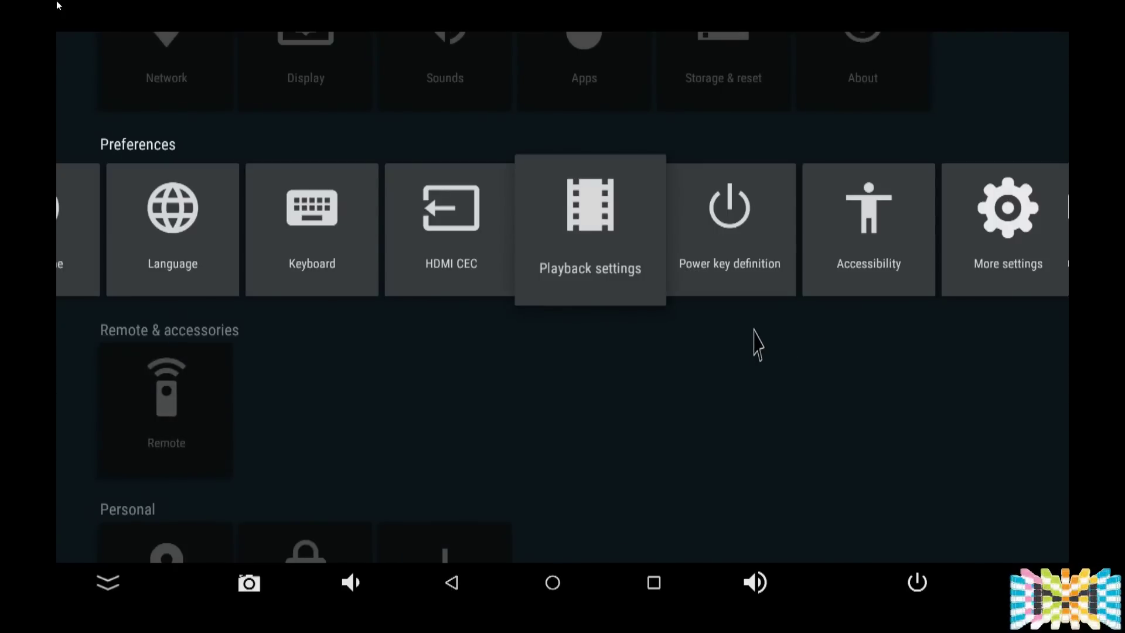
{"action": "left_click", "coordinate": [732, 283]}
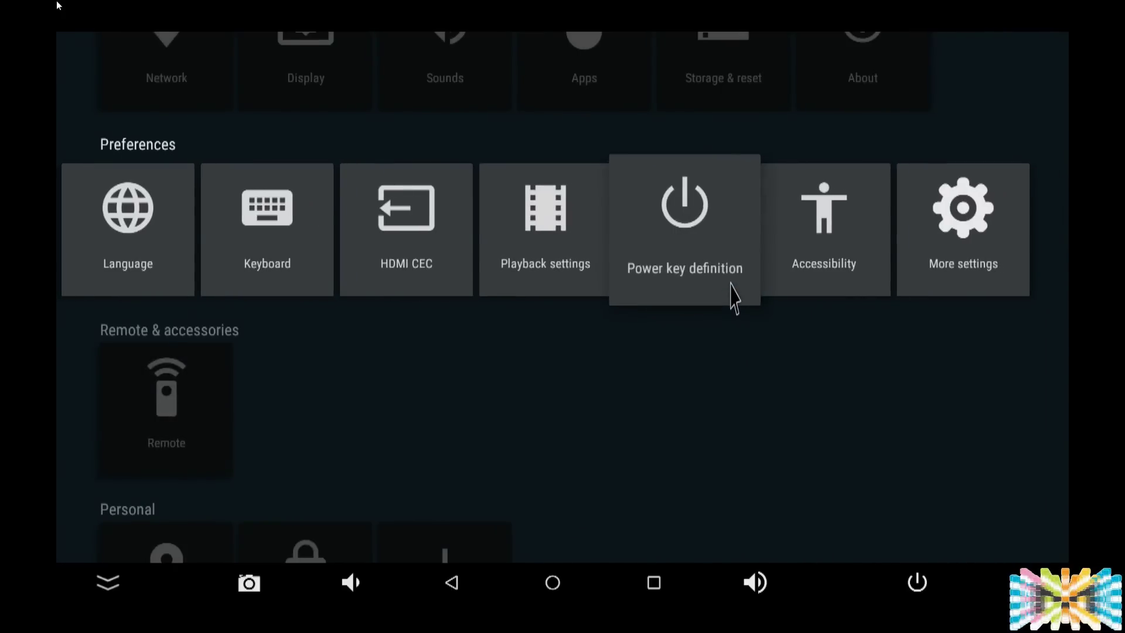
{"action": "left_click", "coordinate": [732, 283]}
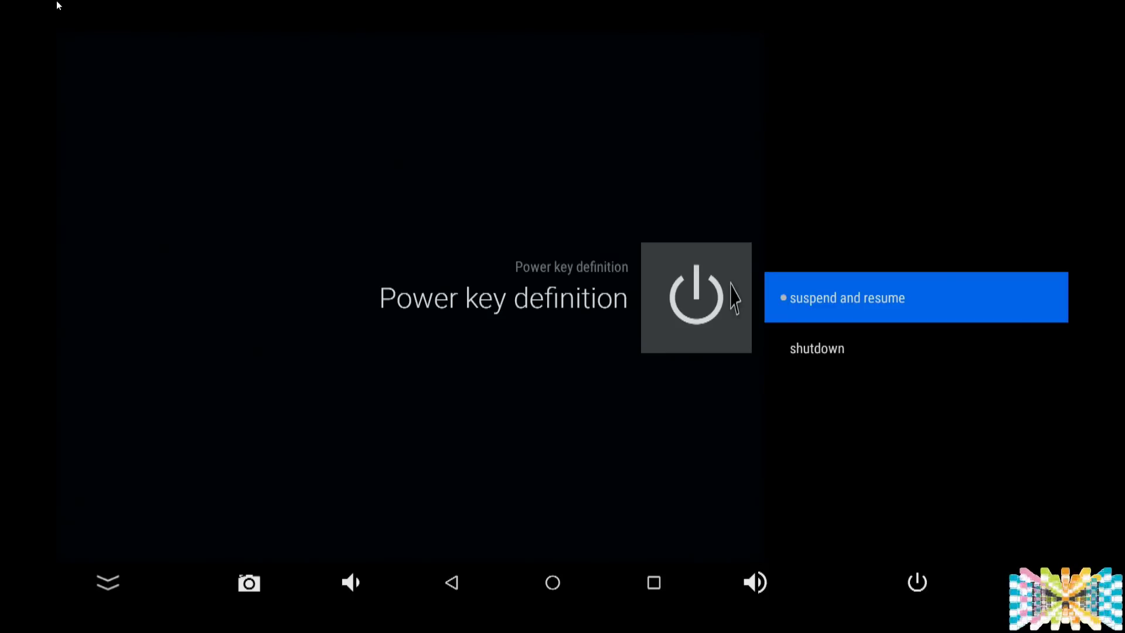
{"action": "right_click", "coordinate": [733, 298]}
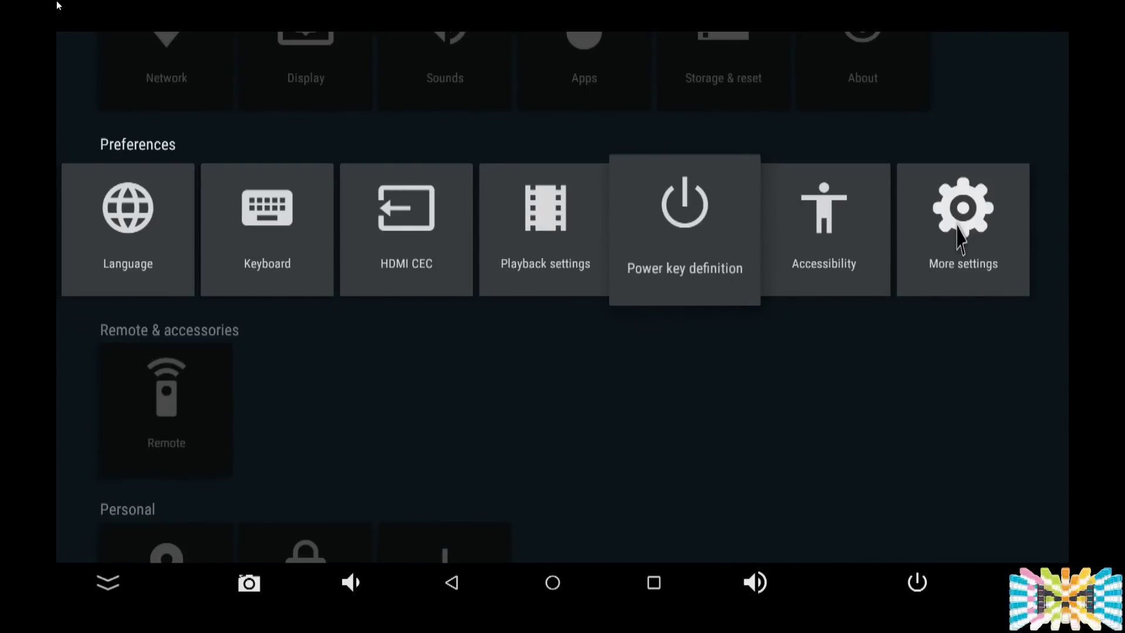
Set Location status to Off under Personal > Location, then return to the Settings grid.
{"action": "scroll", "coordinate": [565, 392], "scroll_direction": "down", "scroll_amount": 3}
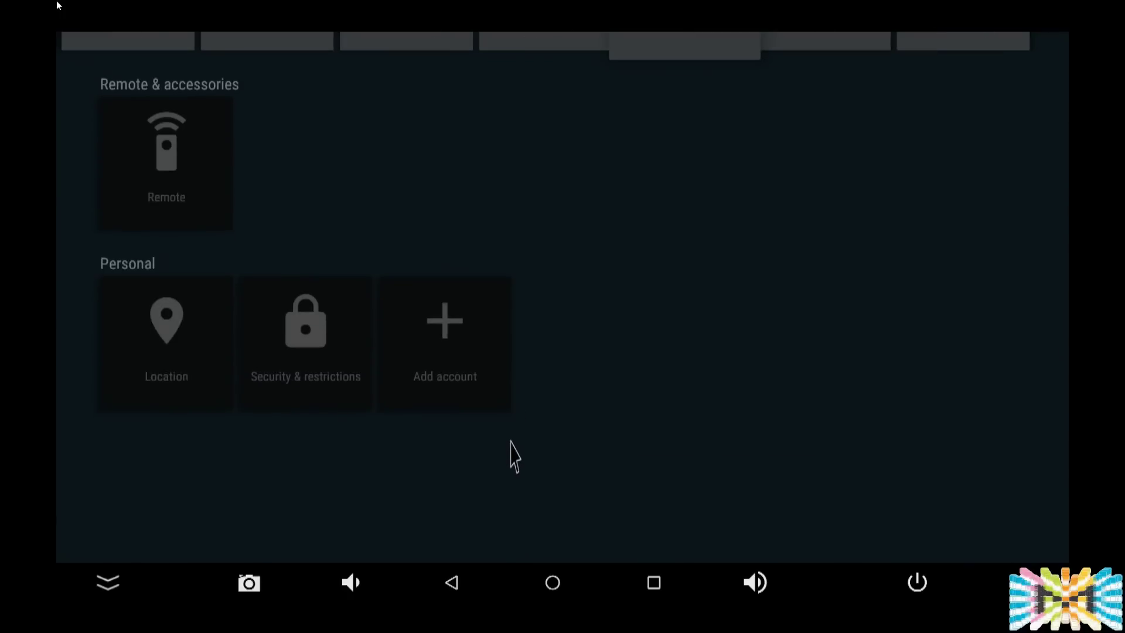
{"action": "left_click", "coordinate": [226, 323]}
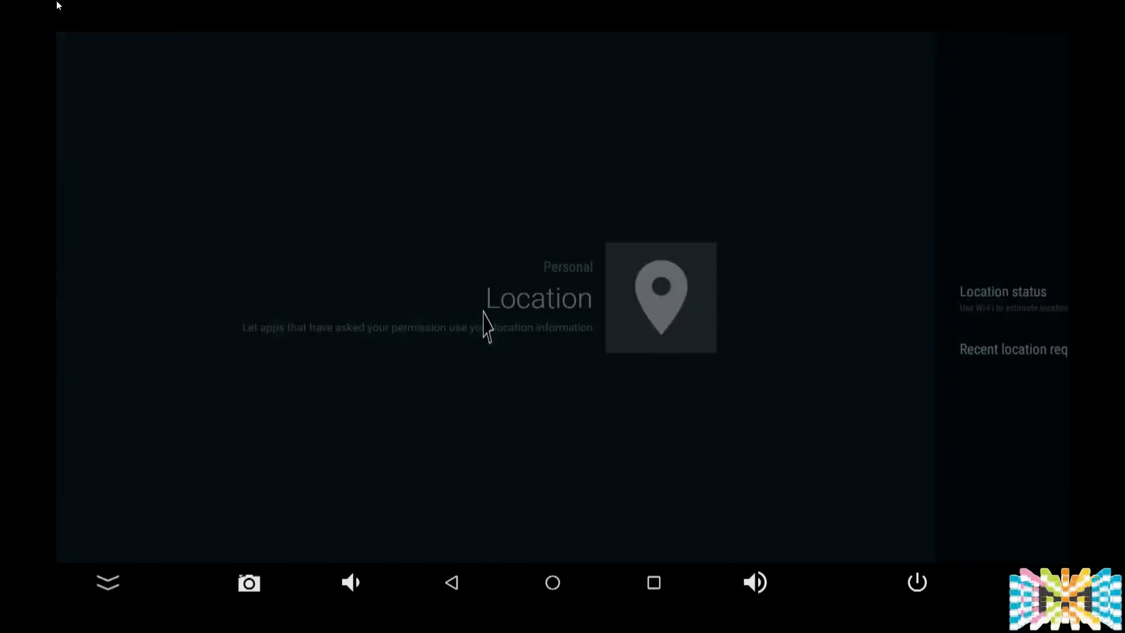
{"action": "left_click", "coordinate": [838, 314]}
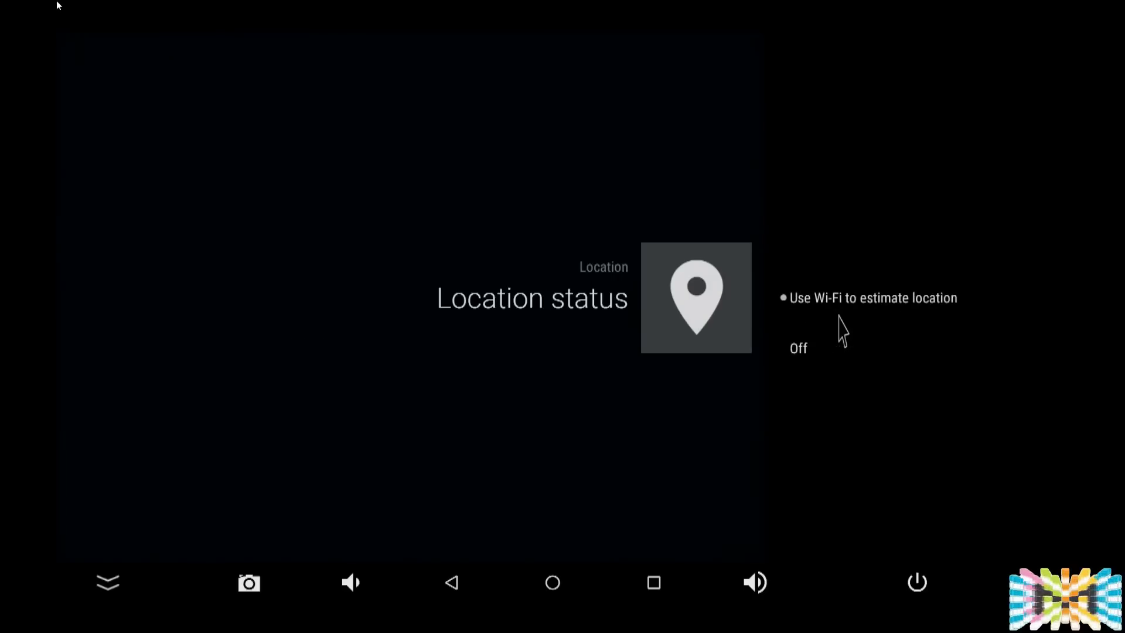
{"action": "left_click", "coordinate": [800, 350]}
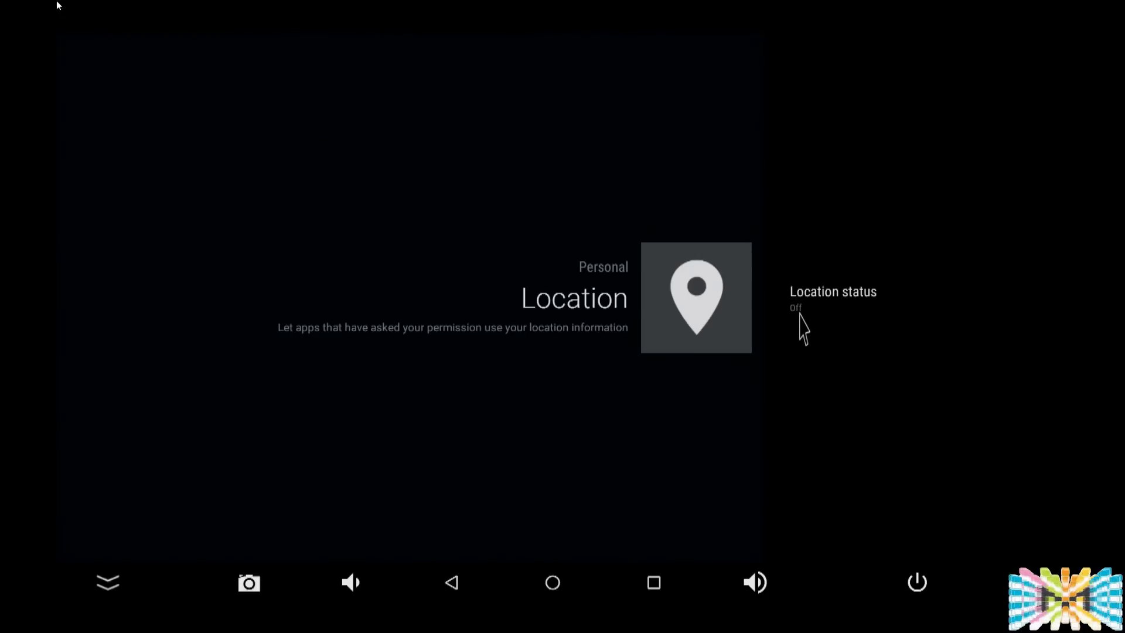
{"action": "key", "text": "Escape"}
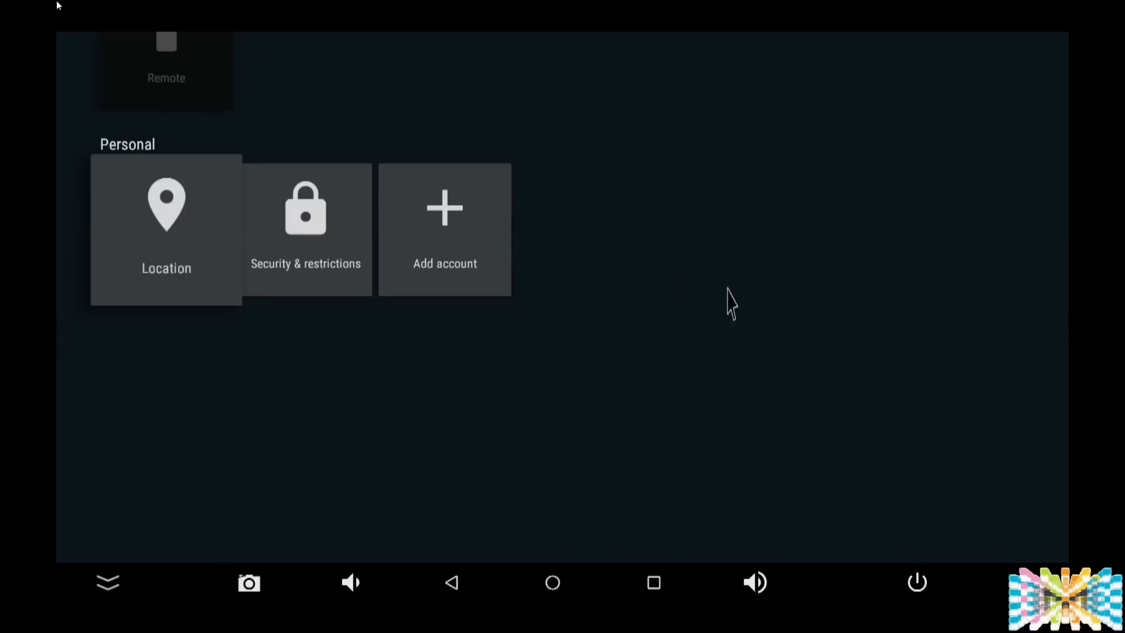
{"action": "left_click", "coordinate": [358, 258]}
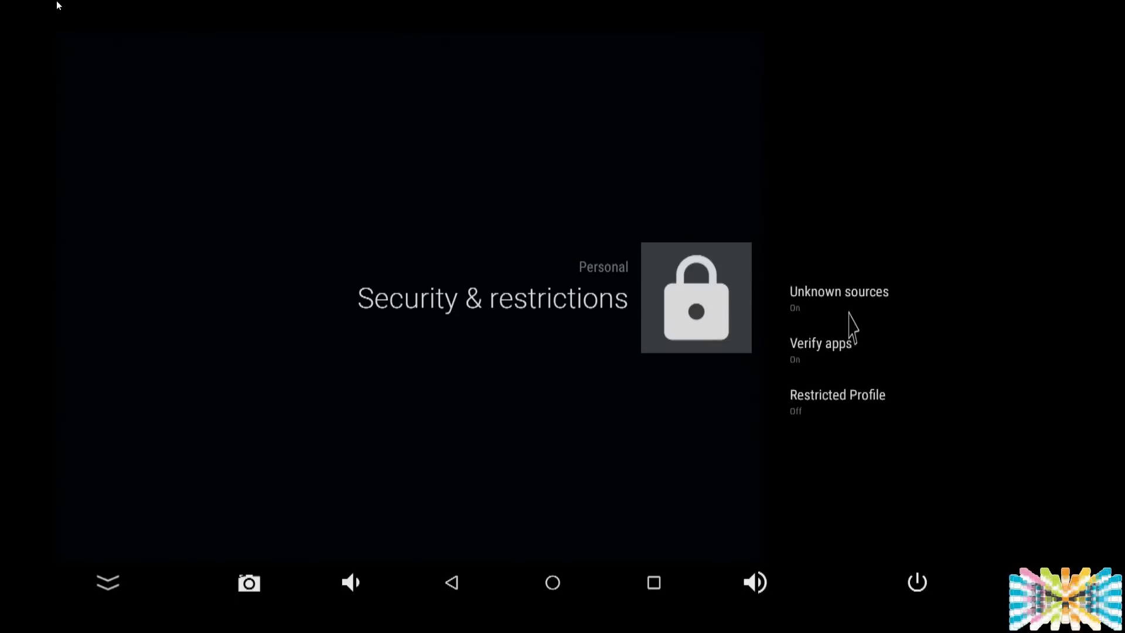
{"action": "right_click", "coordinate": [849, 308]}
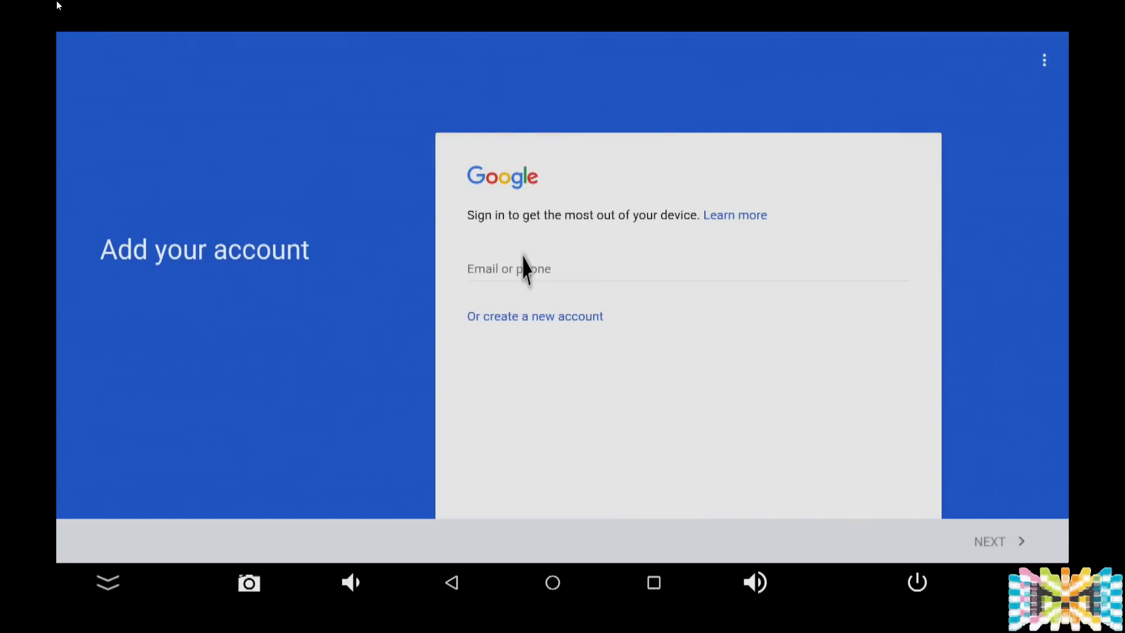
{"action": "left_click", "coordinate": [535, 270]}
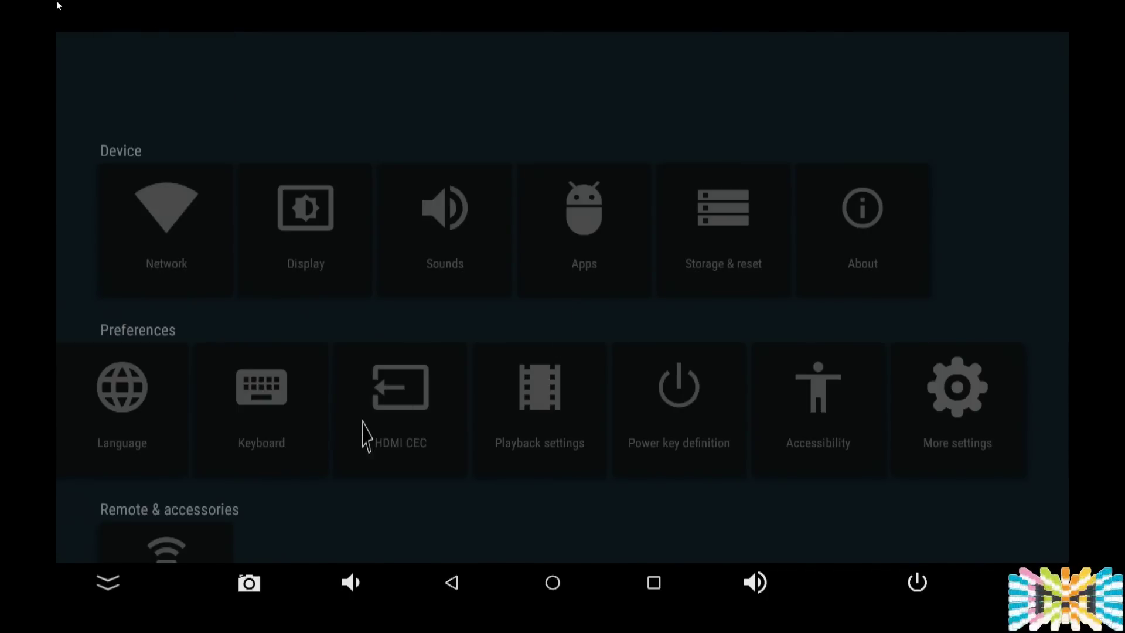
{"action": "scroll", "coordinate": [719, 498], "scroll_direction": "up", "scroll_amount": 5}
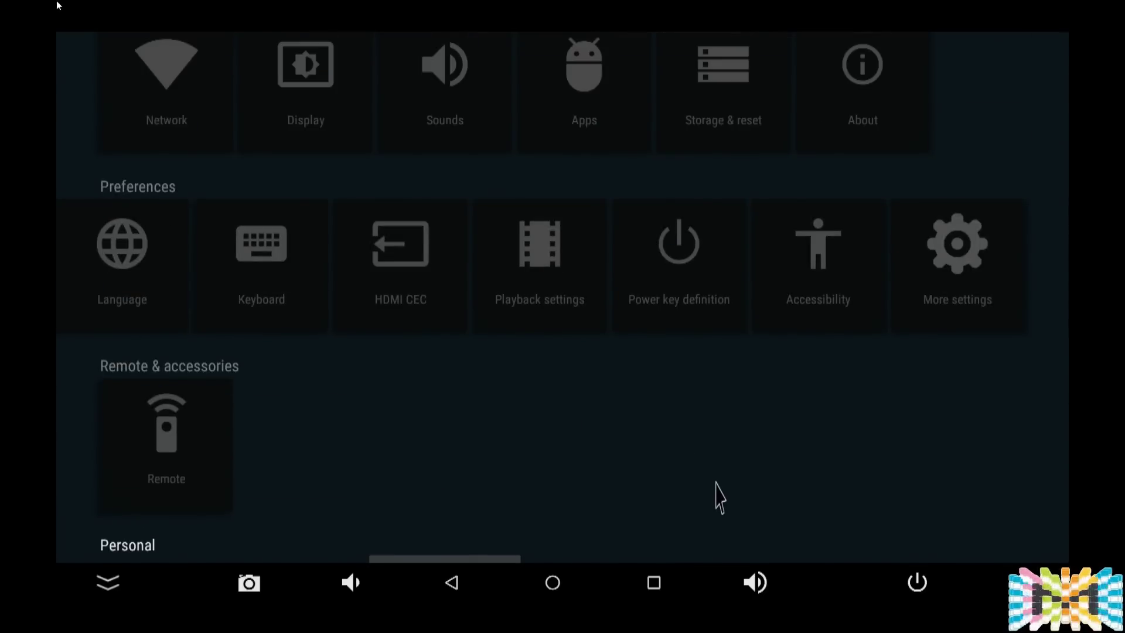
{"action": "scroll", "coordinate": [924, 396], "scroll_direction": "down", "scroll_amount": 1}
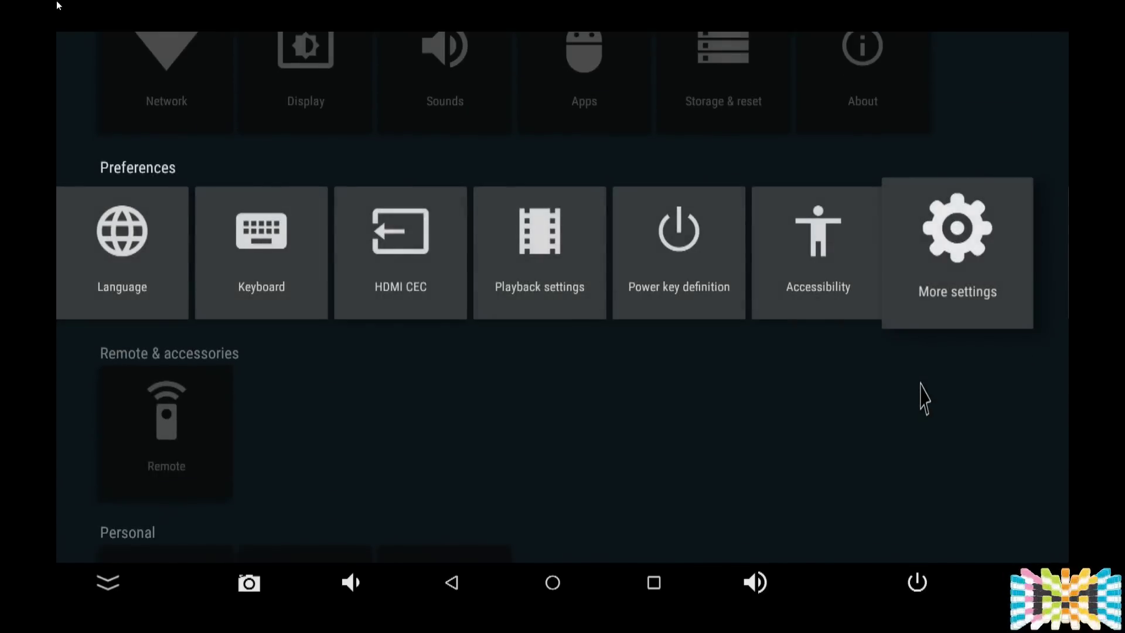
{"action": "left_click", "coordinate": [936, 311]}
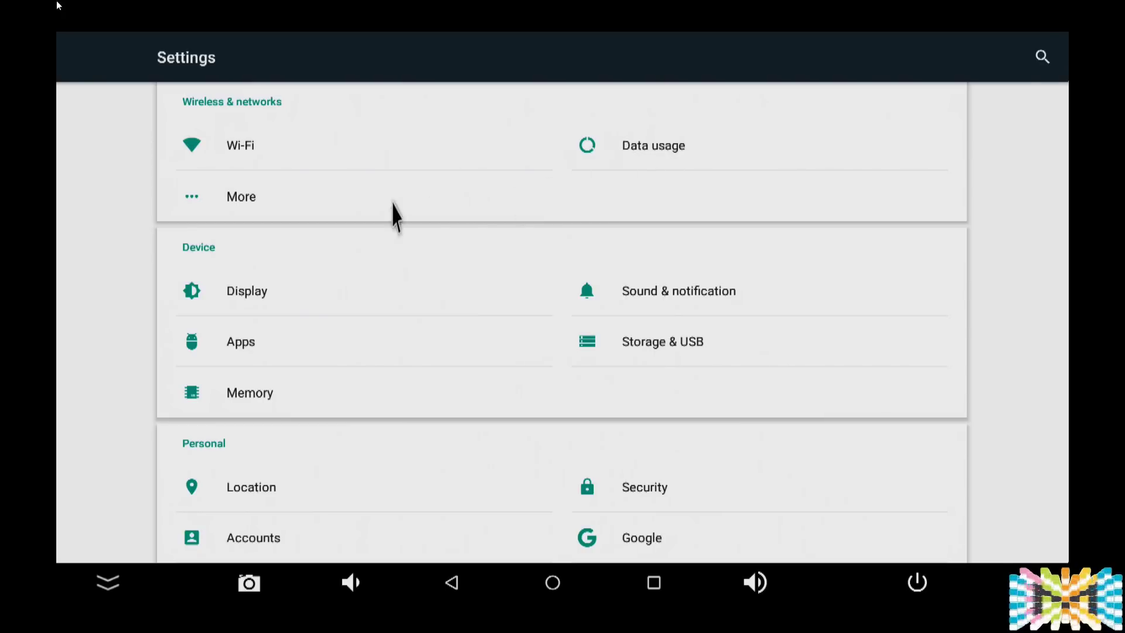
Browse the More wireless, Display and Cast pages, including Cast's overflow menu, then return to the list.
{"action": "left_click", "coordinate": [250, 196]}
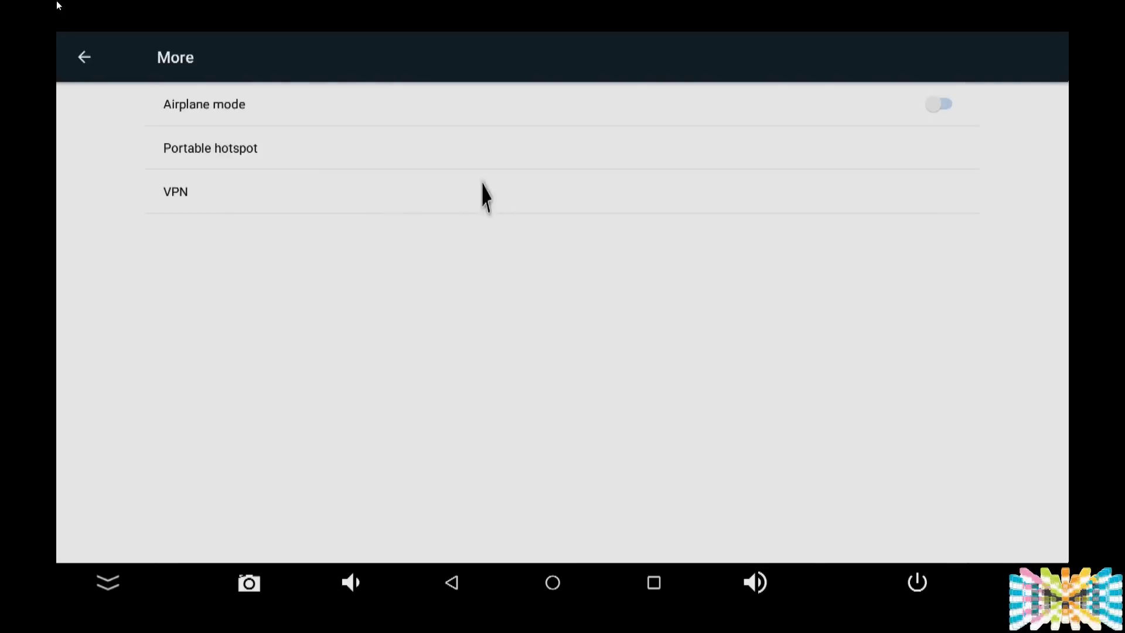
{"action": "right_click", "coordinate": [223, 197]}
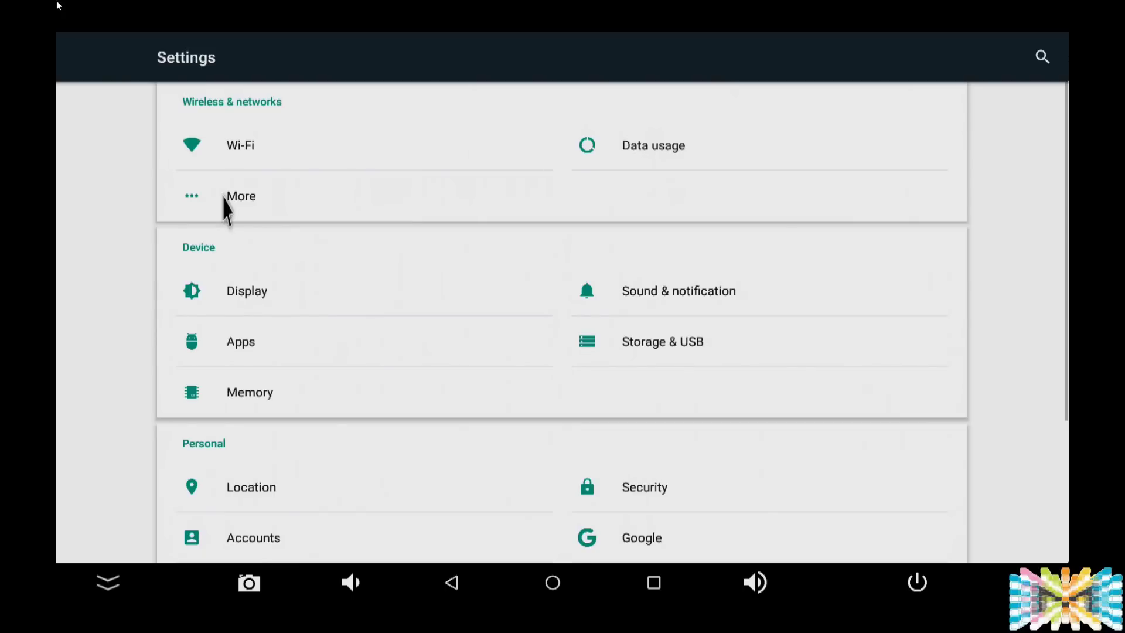
{"action": "left_click", "coordinate": [251, 296]}
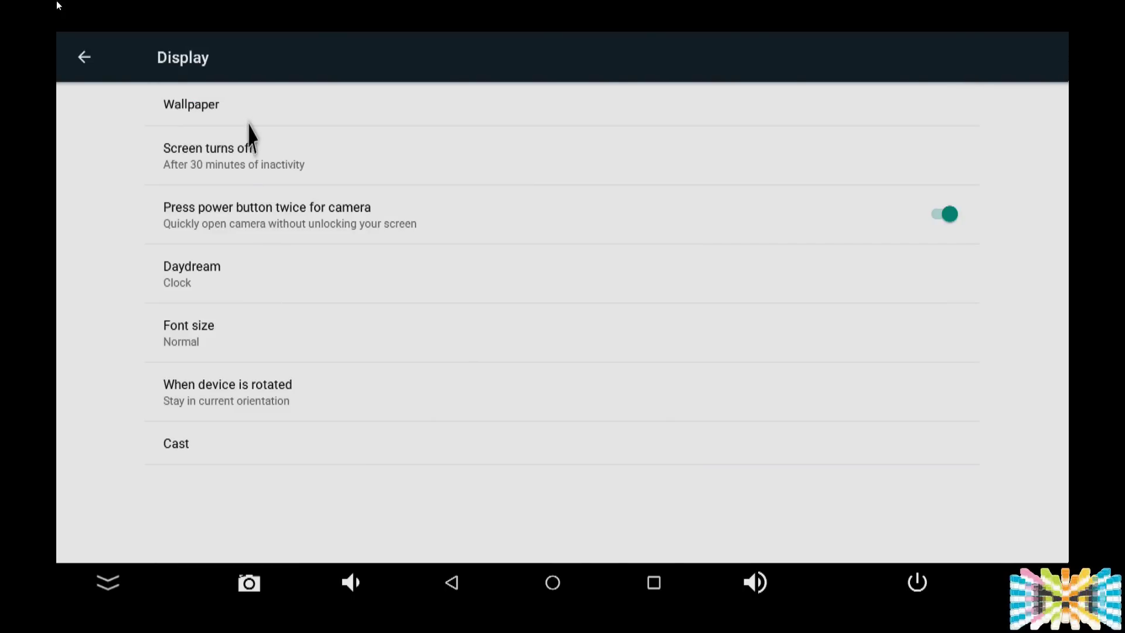
{"action": "left_click", "coordinate": [191, 447]}
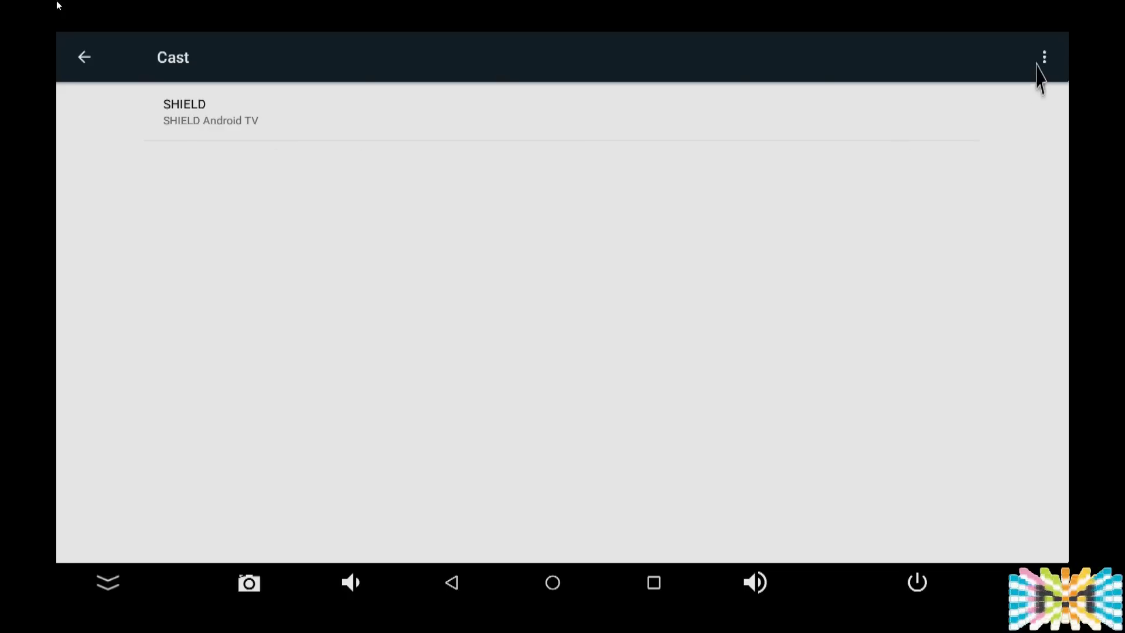
{"action": "left_click", "coordinate": [1044, 56]}
{"action": "left_click", "coordinate": [720, 208]}
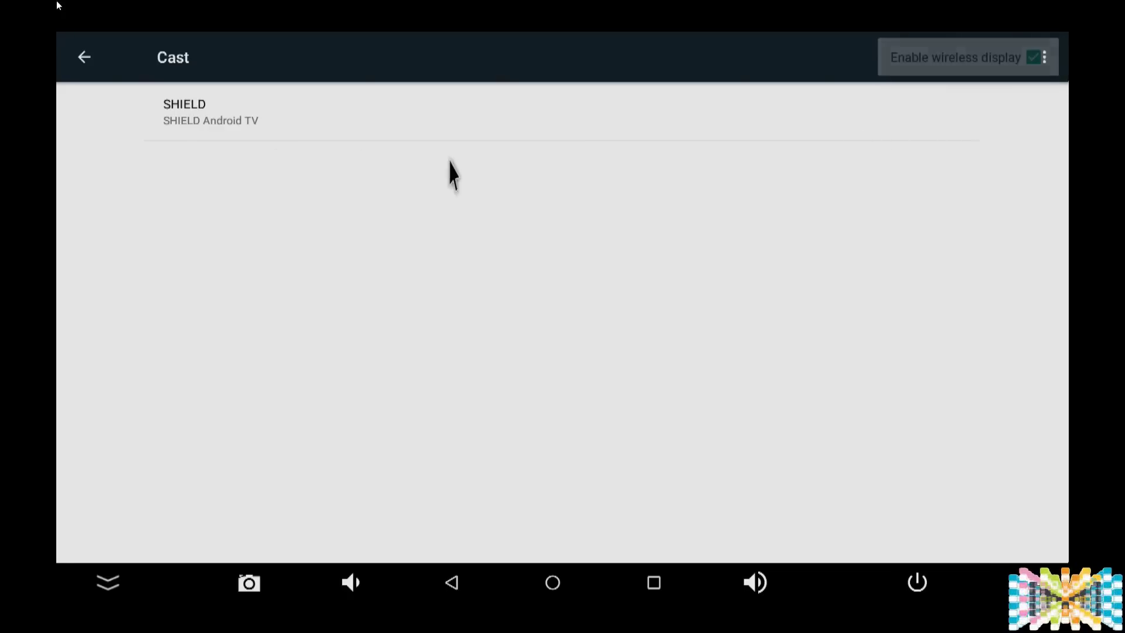
{"action": "left_click", "coordinate": [85, 59]}
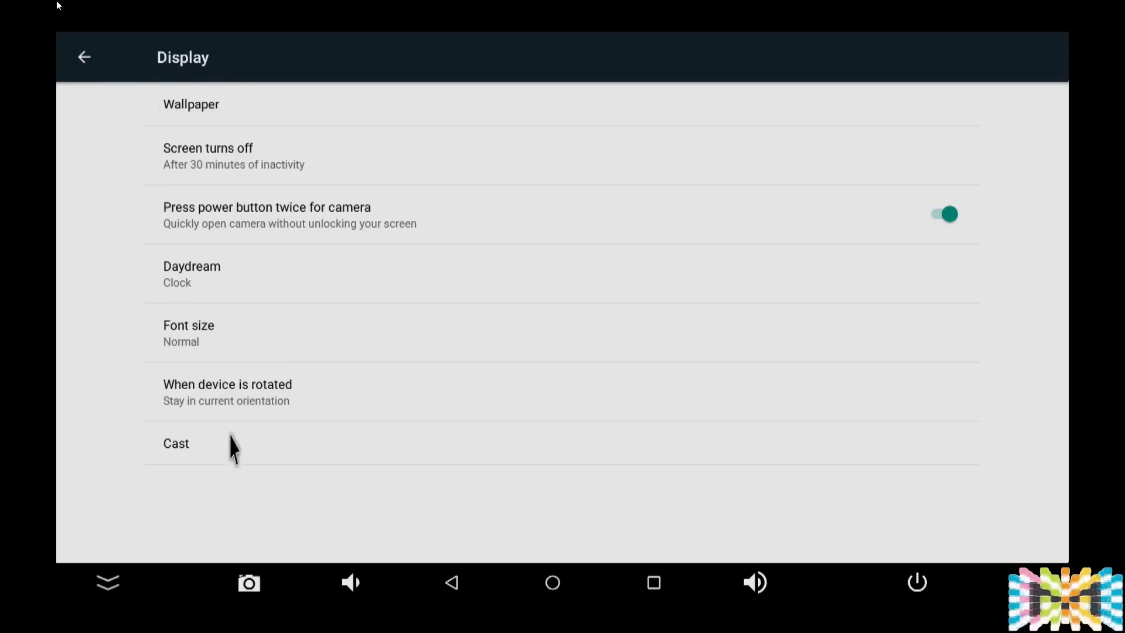
{"action": "left_click", "coordinate": [85, 57]}
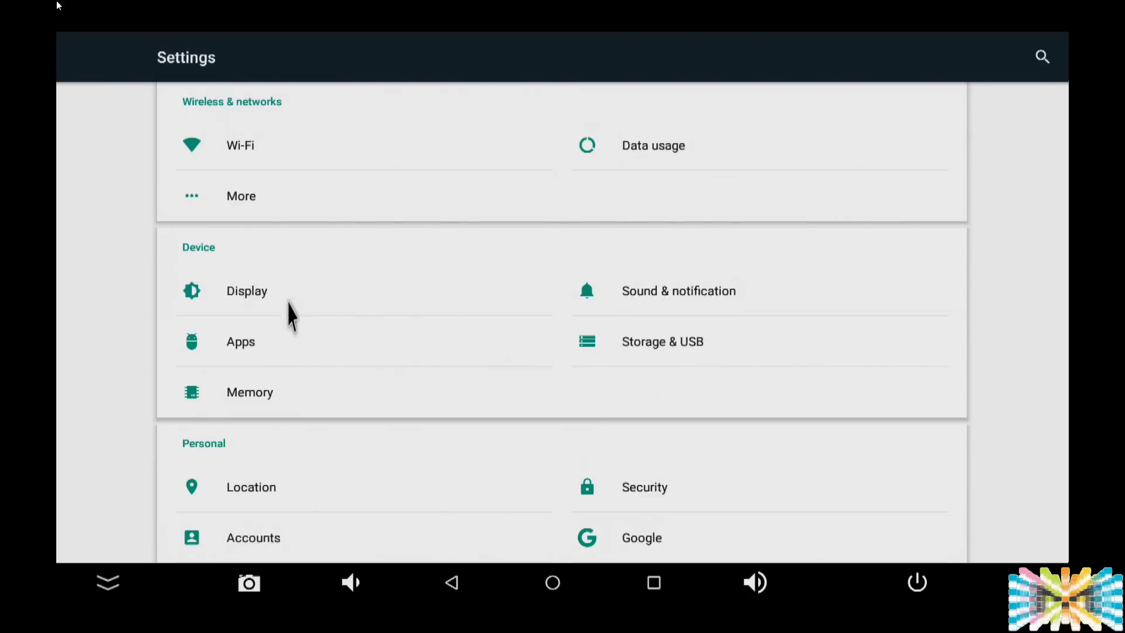
Look through the Sound & notification settings, then back out to the main Settings list.
{"action": "left_click", "coordinate": [640, 311]}
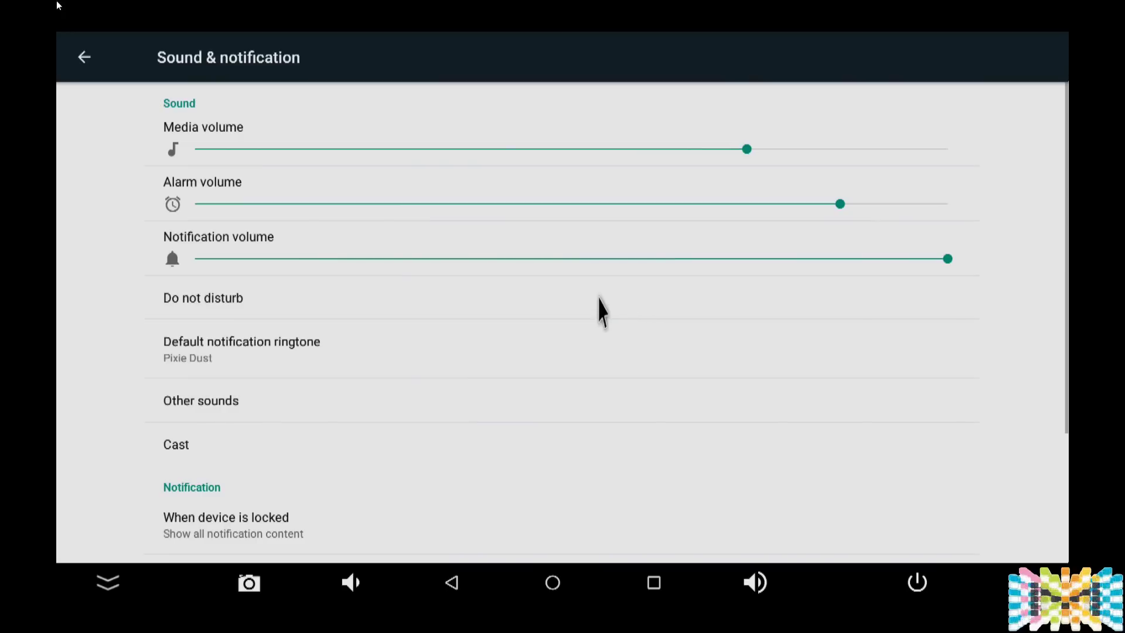
{"action": "scroll", "coordinate": [623, 448], "scroll_direction": "down", "scroll_amount": 3}
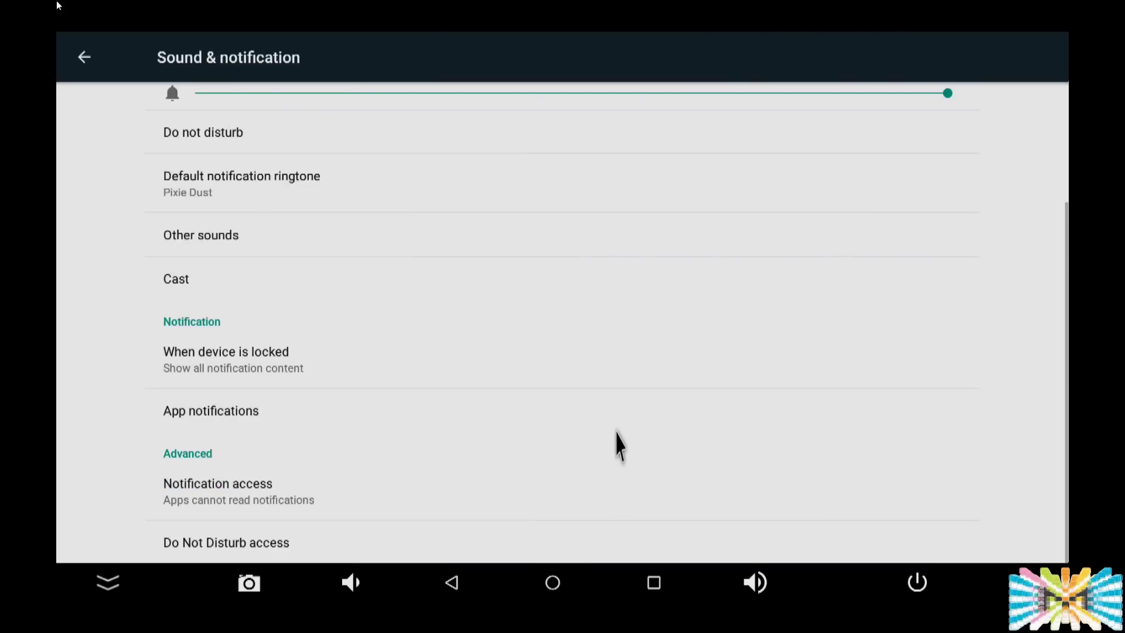
{"action": "scroll", "coordinate": [389, 402], "scroll_direction": "up", "scroll_amount": 3}
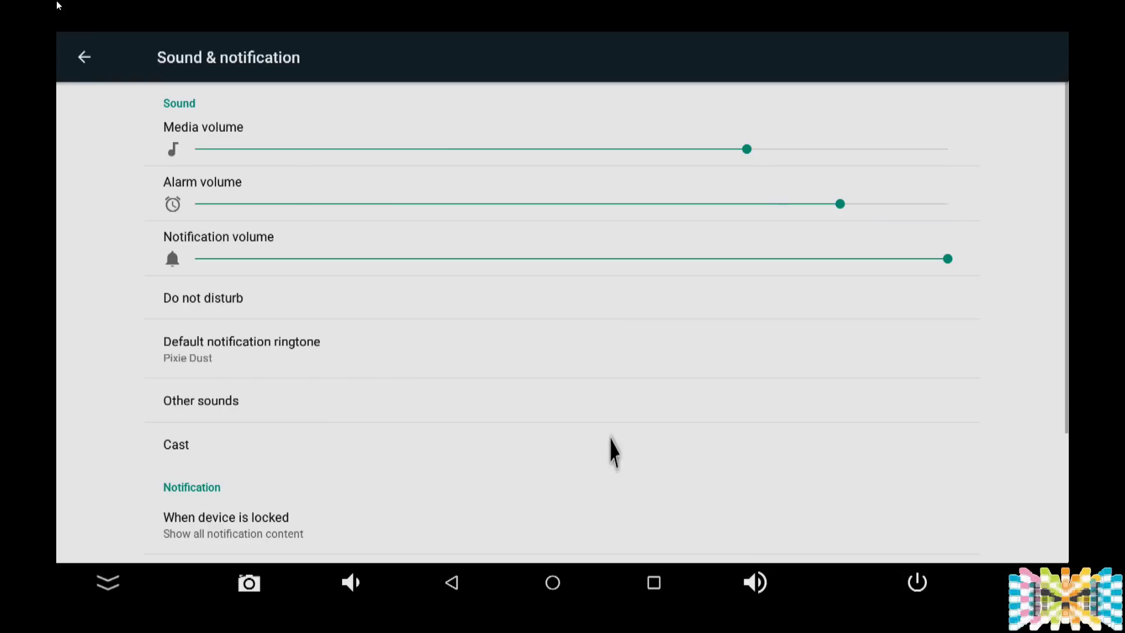
{"action": "left_click", "coordinate": [85, 58]}
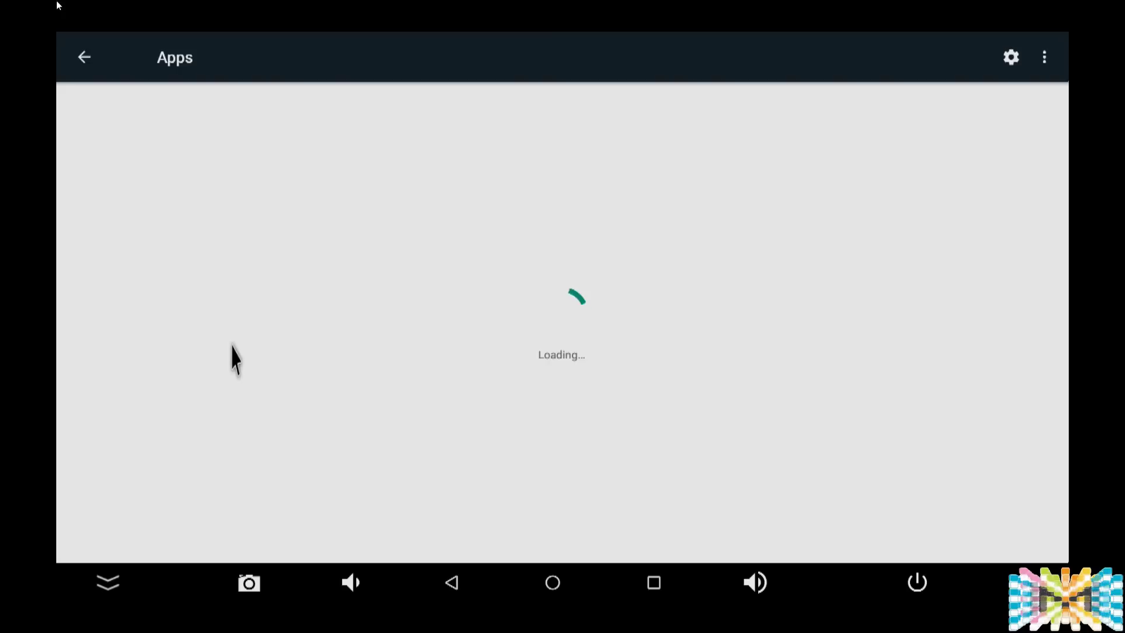
{"action": "left_click", "coordinate": [85, 59]}
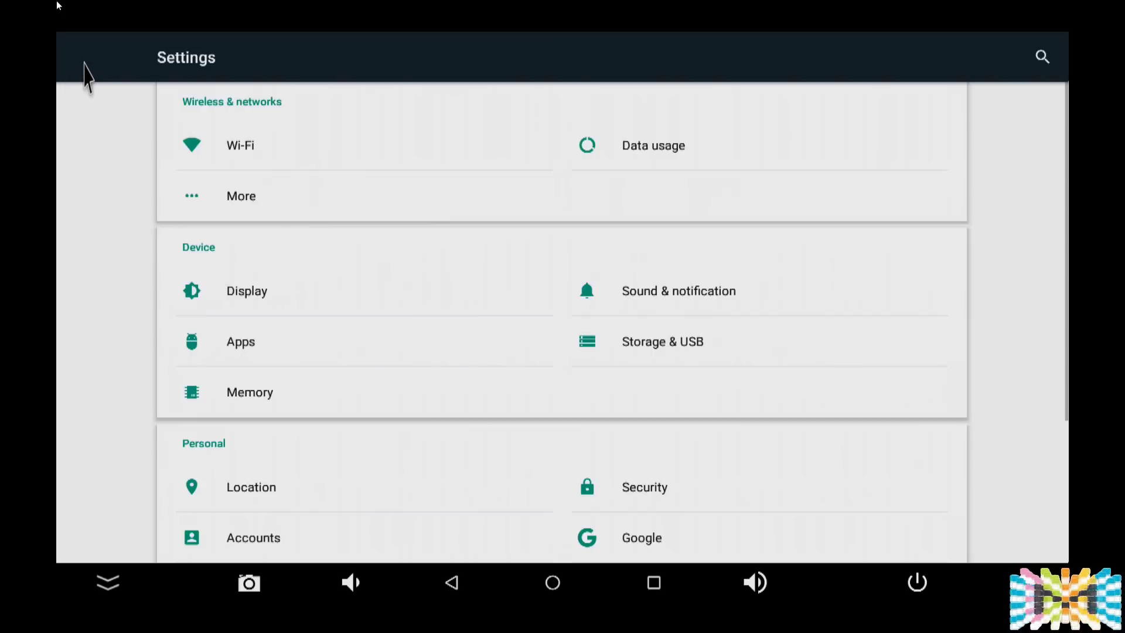
Inspect the Internal storage usage breakdown and return to the Personal section of the list.
{"action": "left_click", "coordinate": [624, 344]}
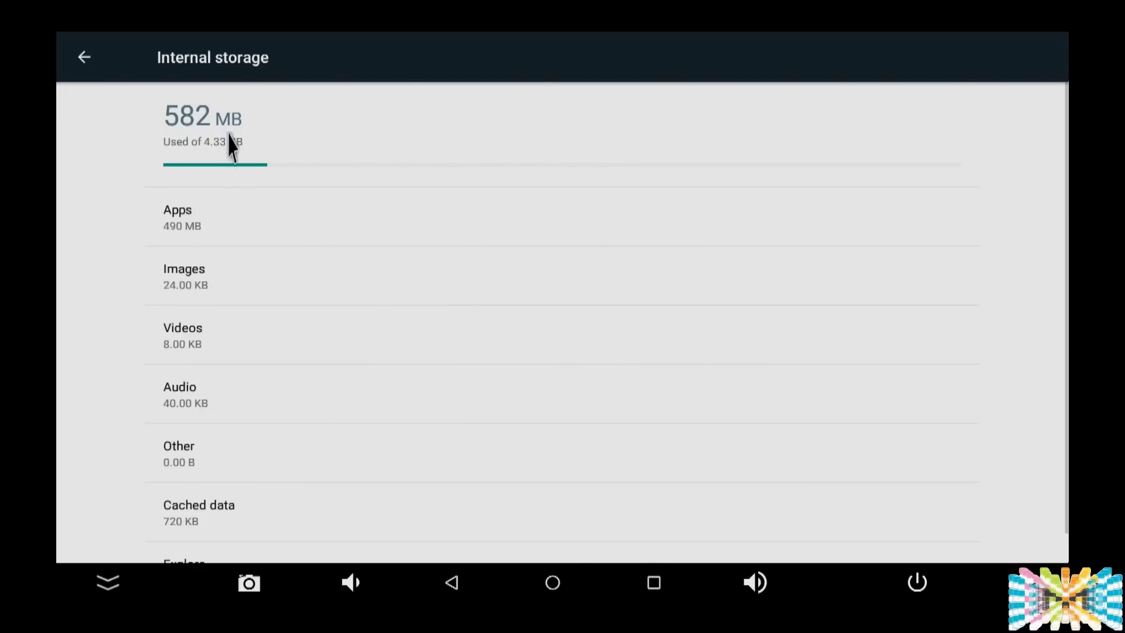
{"action": "scroll", "coordinate": [384, 527], "scroll_direction": "down", "scroll_amount": 1}
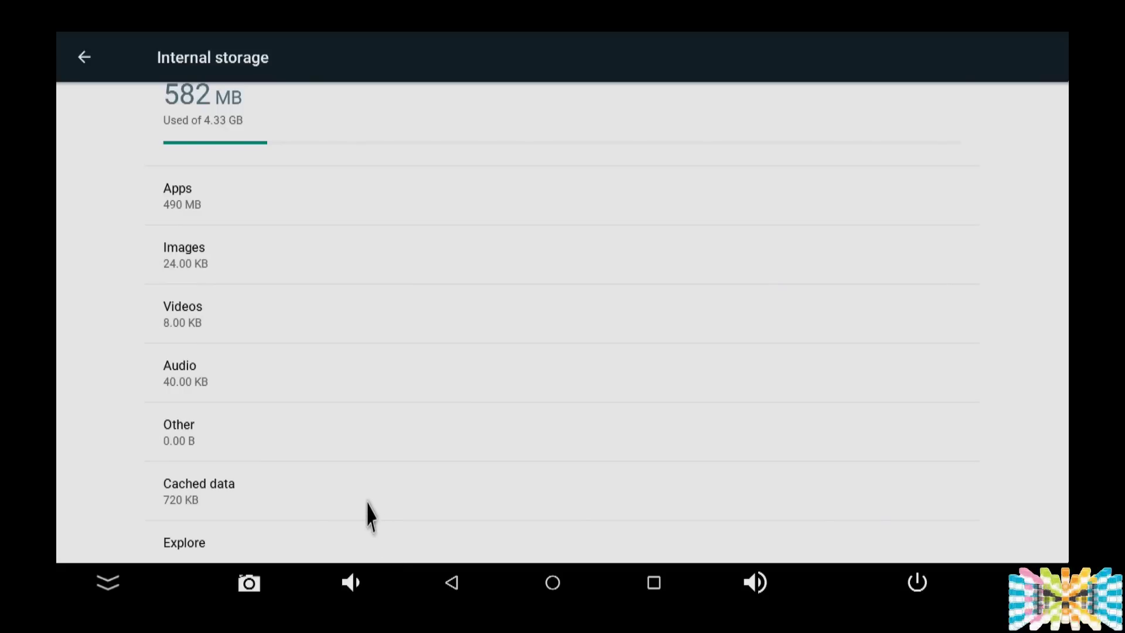
{"action": "scroll", "coordinate": [368, 515], "scroll_direction": "up", "scroll_amount": 1}
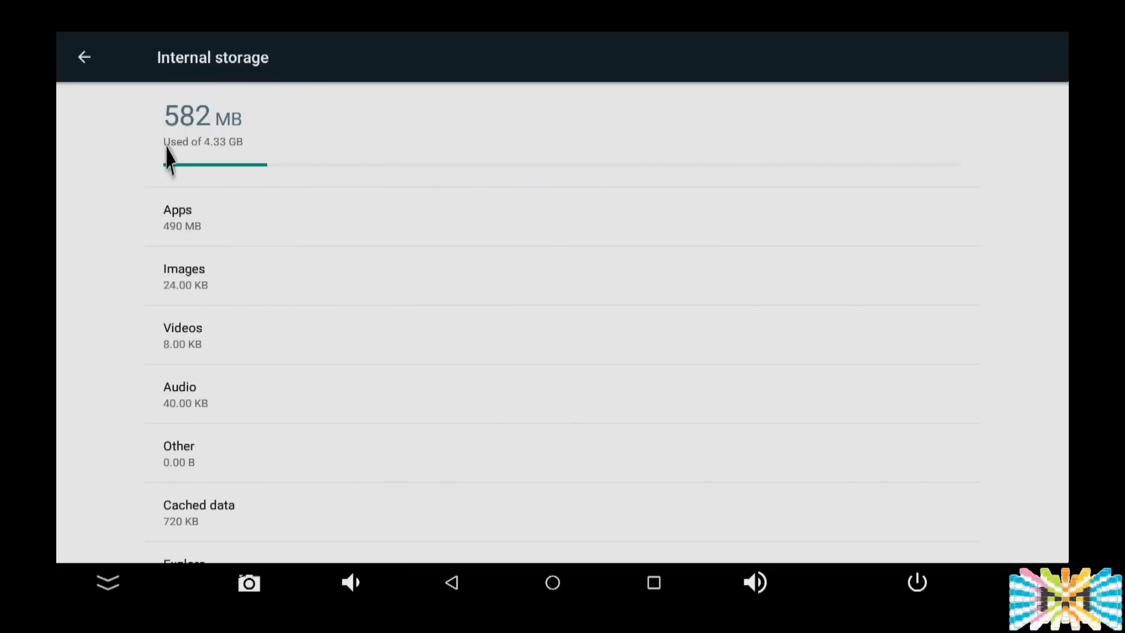
{"action": "left_click", "coordinate": [85, 60]}
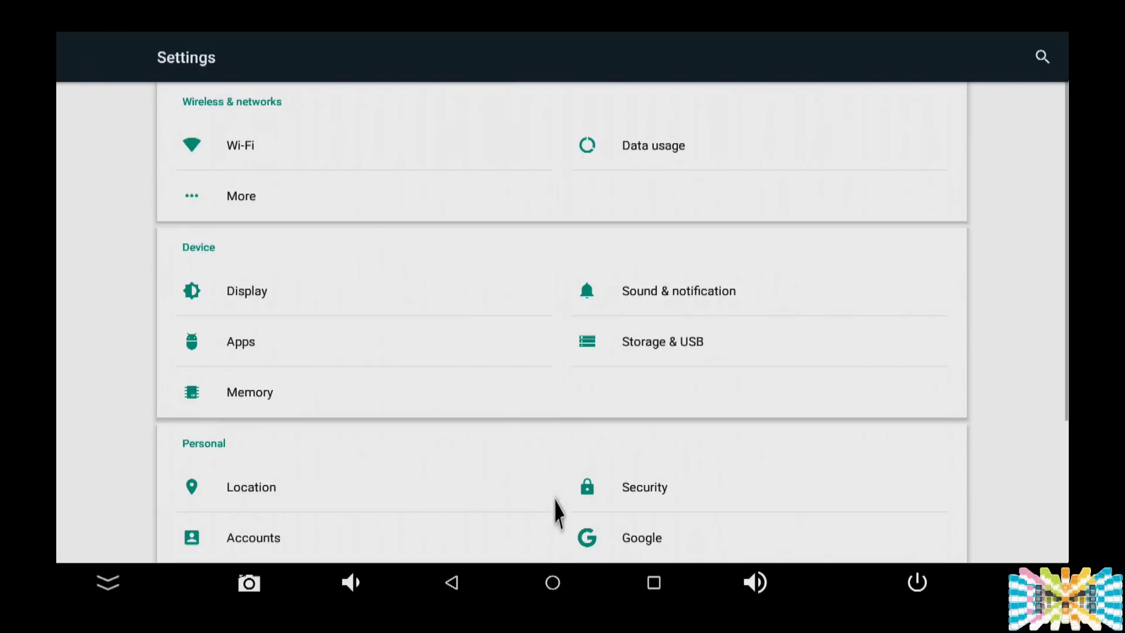
{"action": "scroll", "coordinate": [556, 513], "scroll_direction": "down", "scroll_amount": 2}
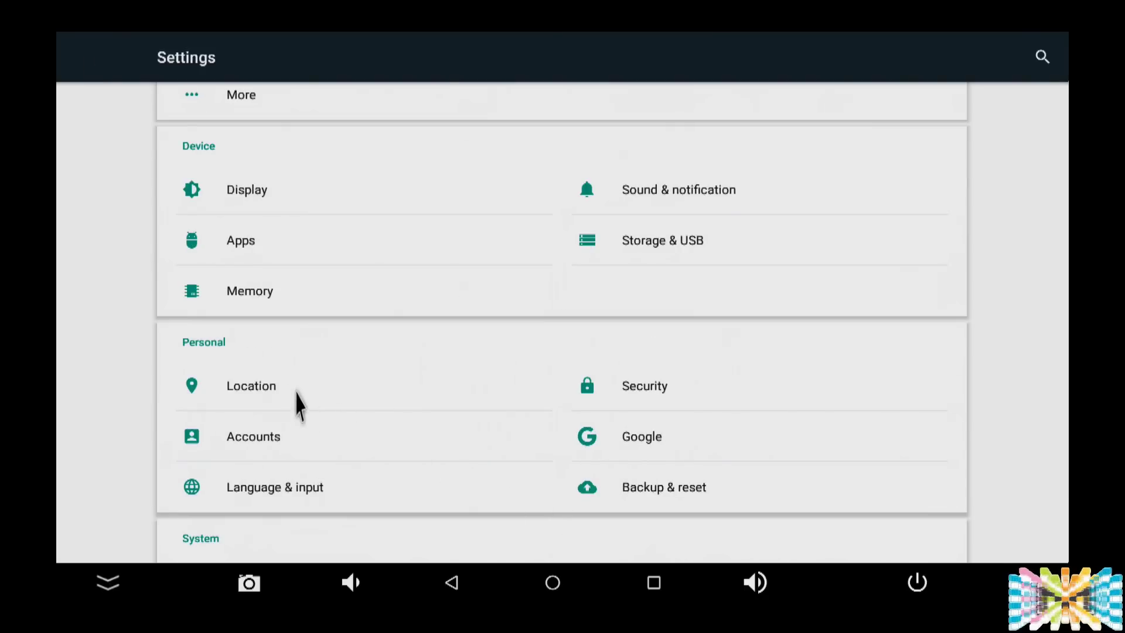
{"action": "left_click", "coordinate": [293, 400]}
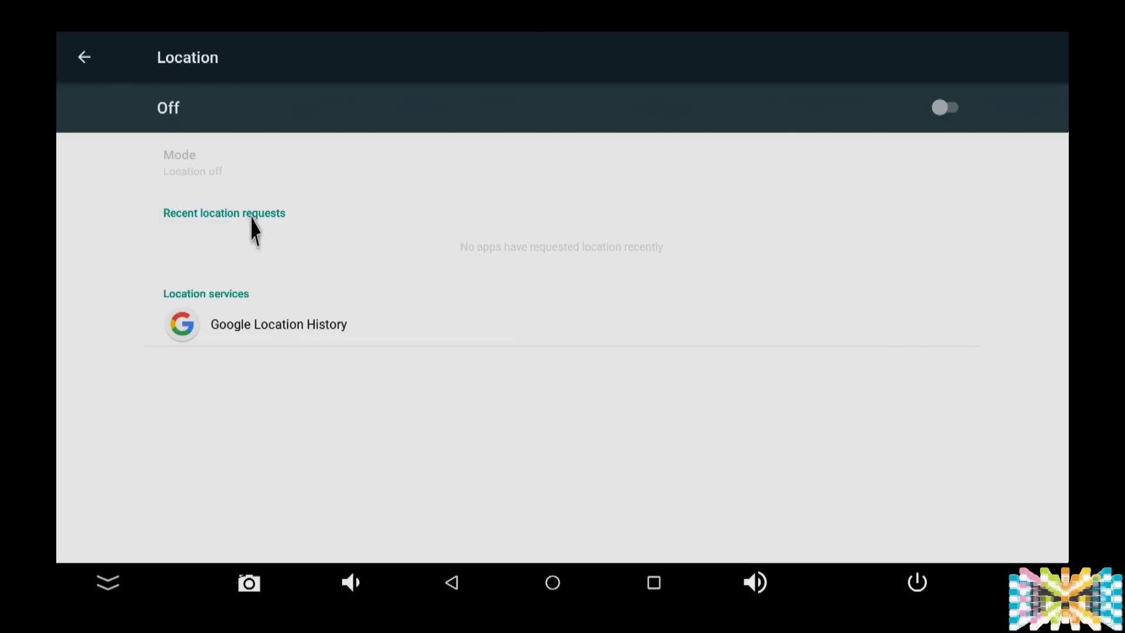
{"action": "left_click", "coordinate": [82, 68]}
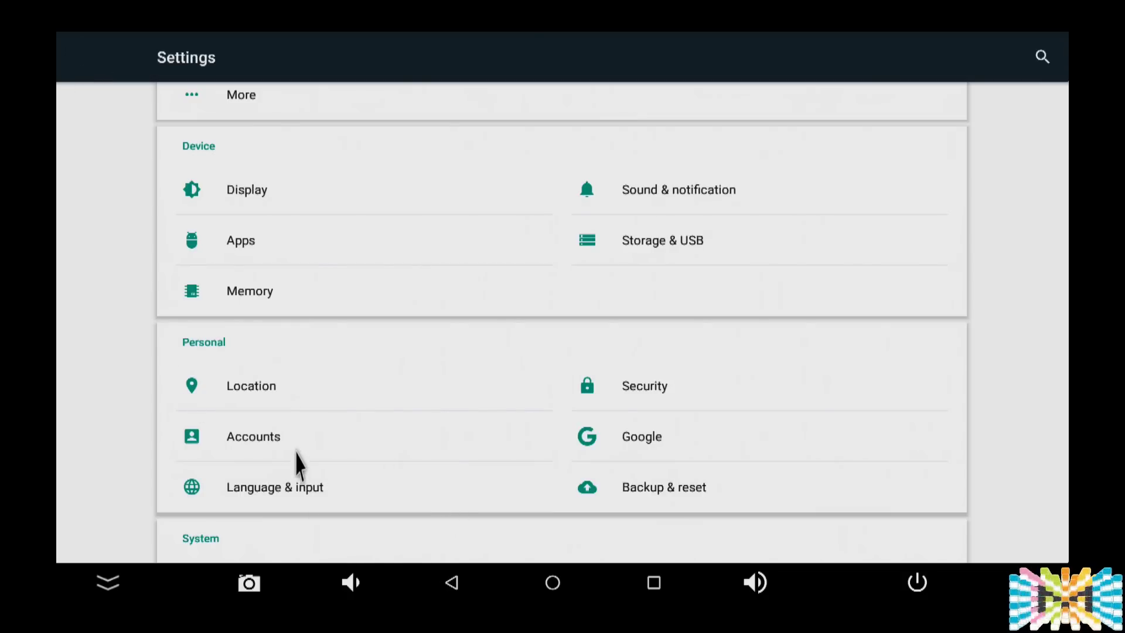
{"action": "left_click", "coordinate": [209, 445]}
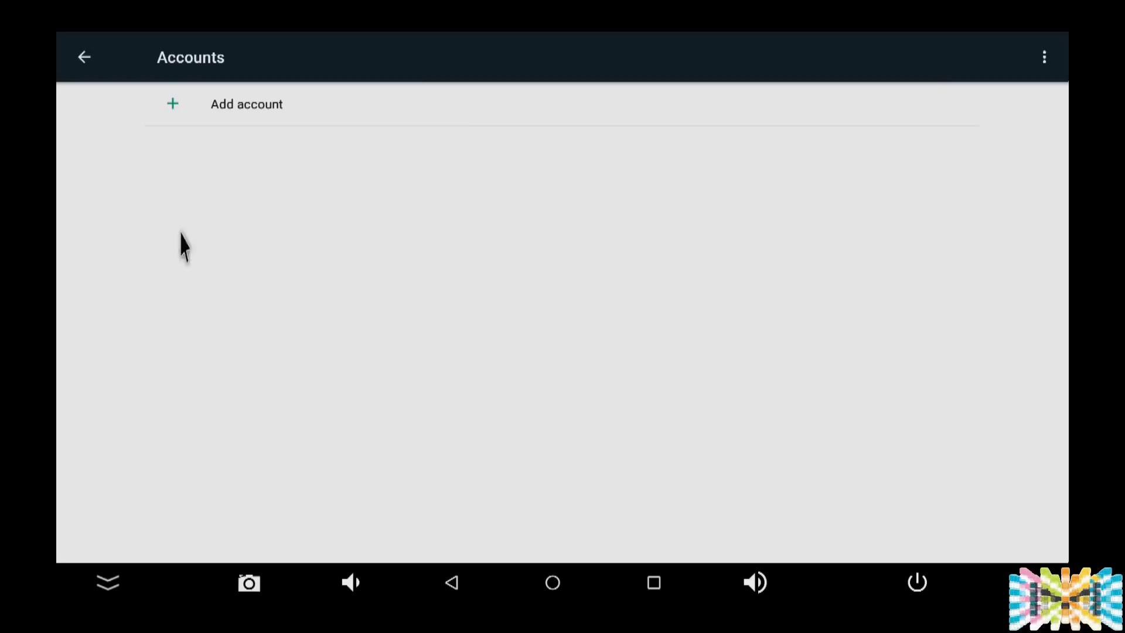
{"action": "left_click", "coordinate": [172, 108]}
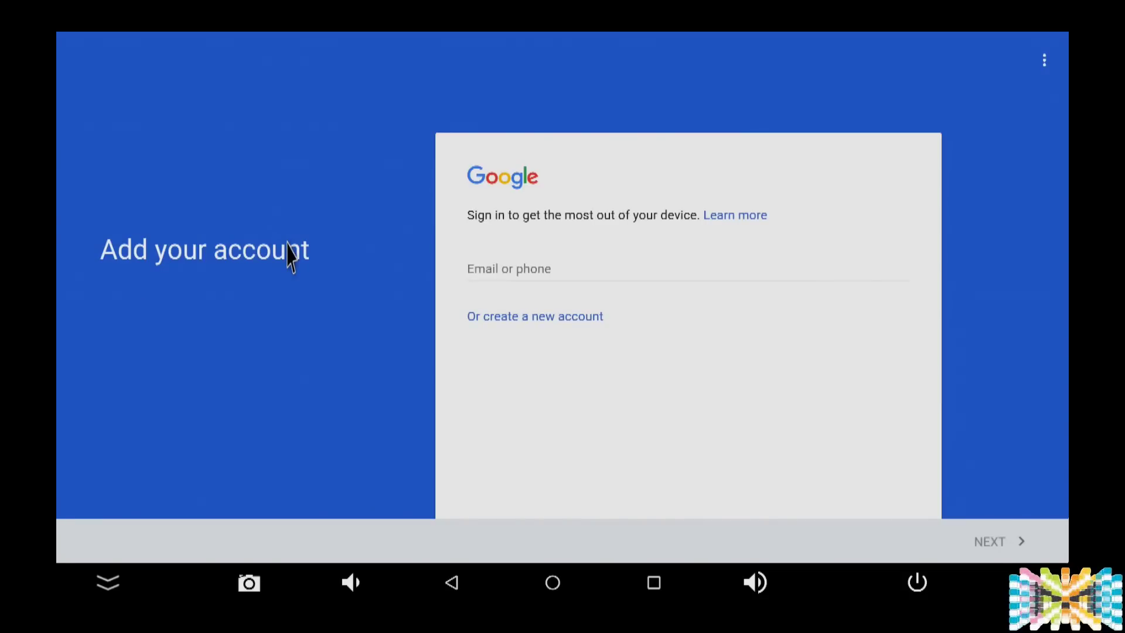
{"action": "key", "text": "Escape"}
{"action": "key", "text": "Escape"}
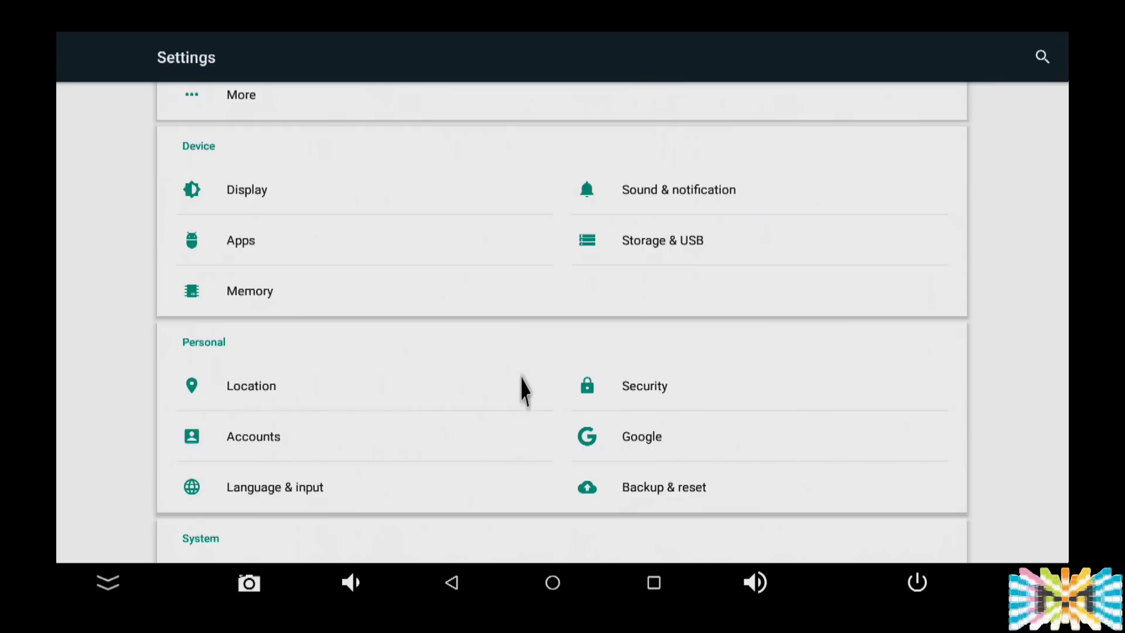
{"action": "left_click", "coordinate": [637, 405]}
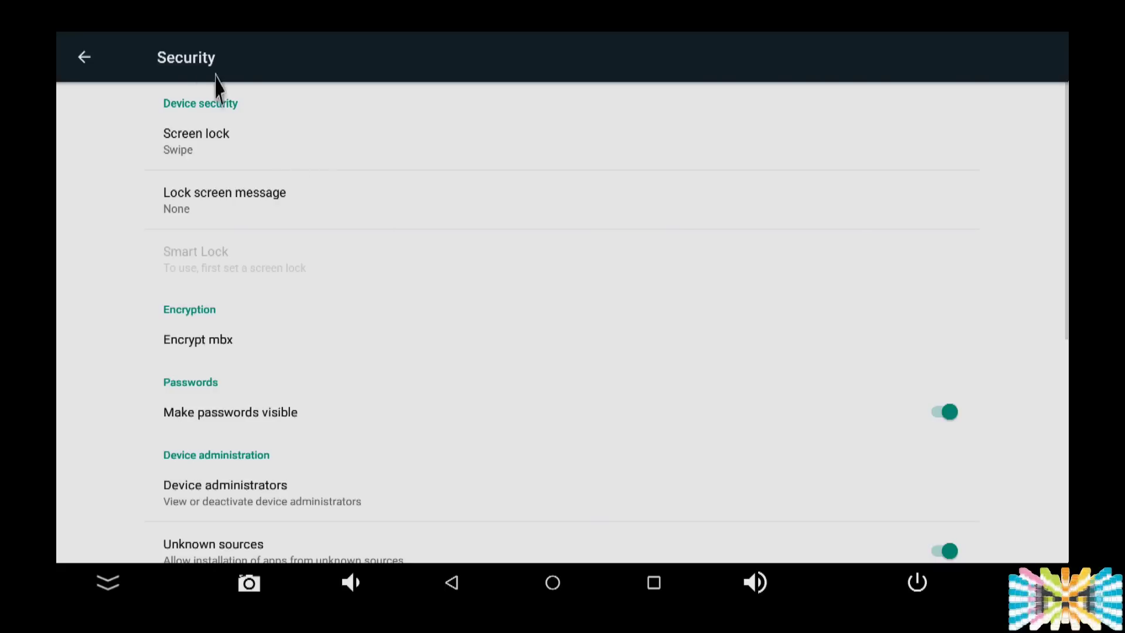
{"action": "scroll", "coordinate": [245, 381], "scroll_direction": "down", "scroll_amount": 3}
{"action": "scroll", "coordinate": [247, 399], "scroll_direction": "down", "scroll_amount": 1}
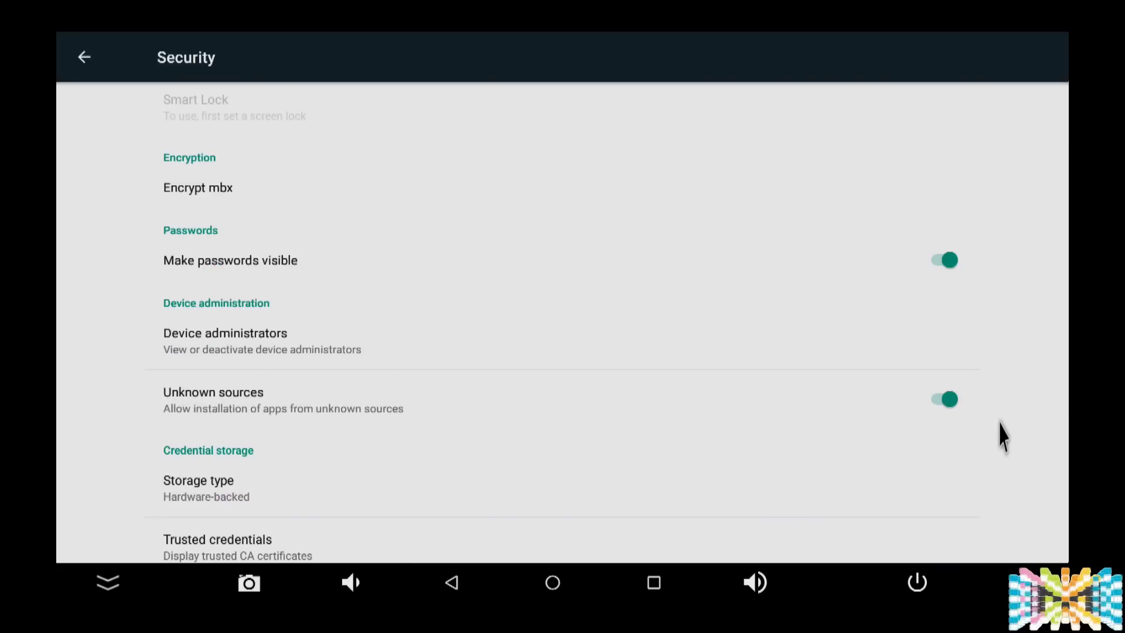
{"action": "scroll", "coordinate": [434, 449], "scroll_direction": "down", "scroll_amount": 5}
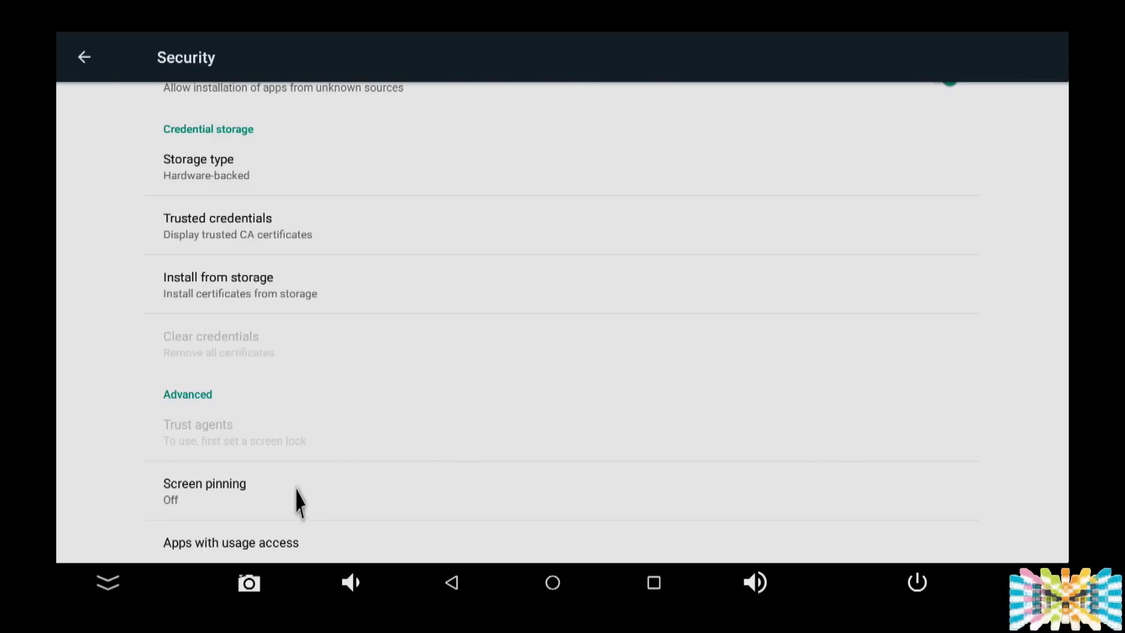
{"action": "scroll", "coordinate": [293, 481], "scroll_direction": "up", "scroll_amount": 7}
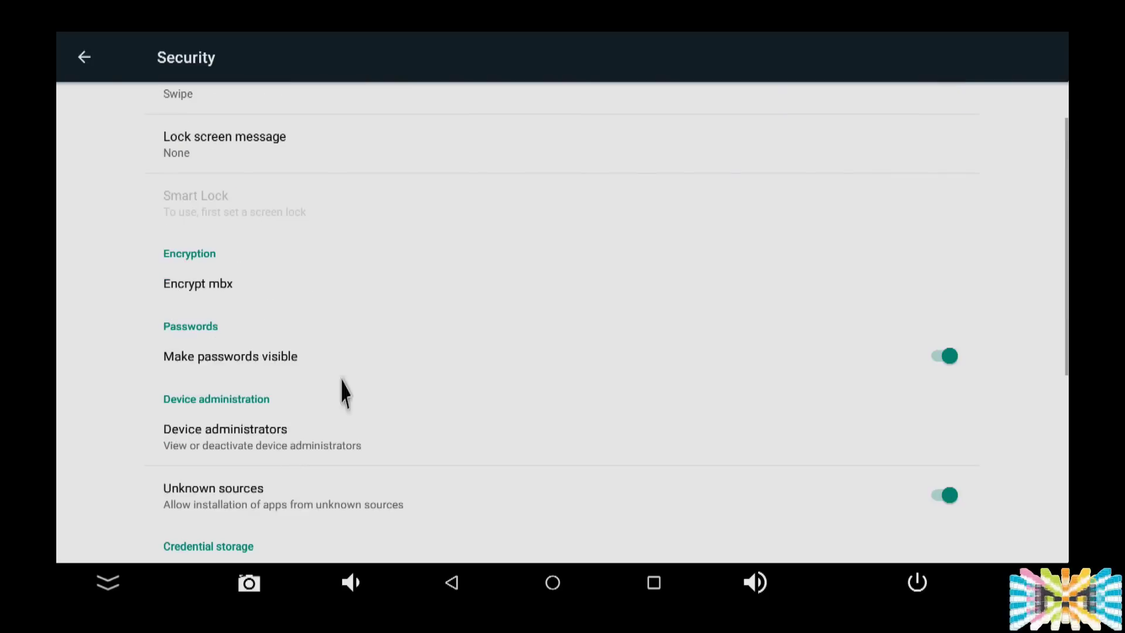
{"action": "left_click", "coordinate": [85, 65]}
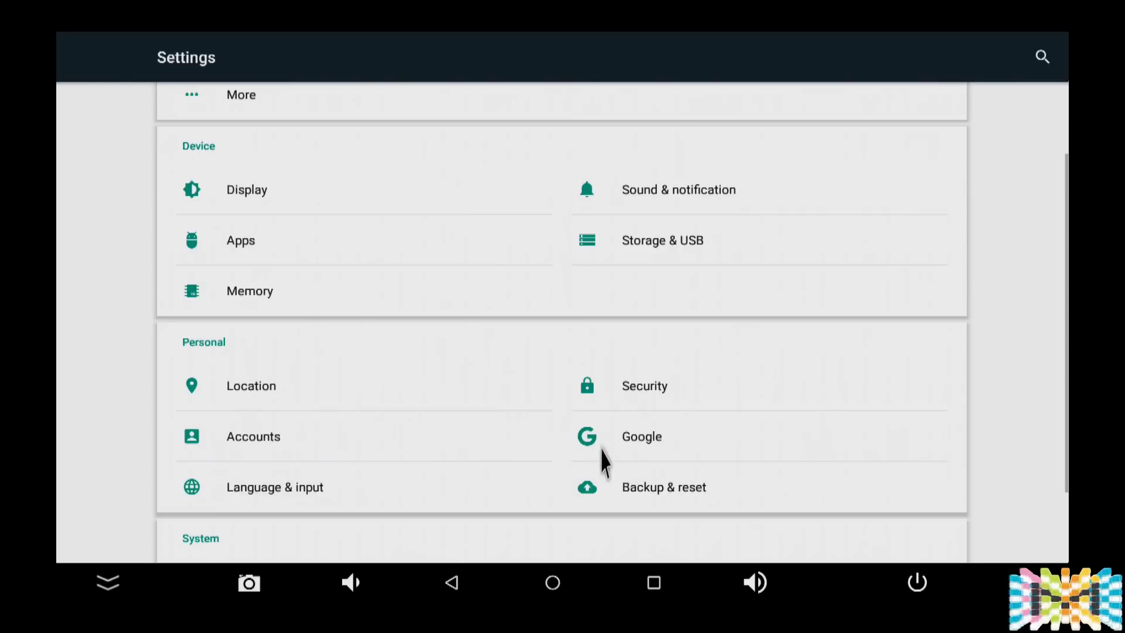
{"action": "left_click", "coordinate": [646, 454]}
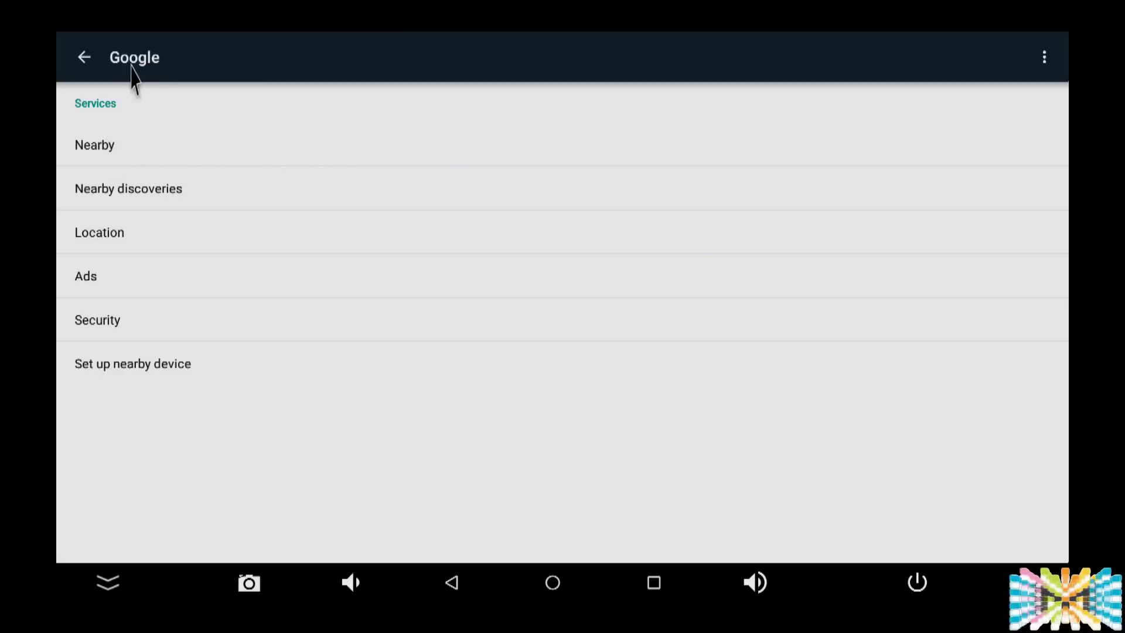
{"action": "left_click", "coordinate": [85, 59]}
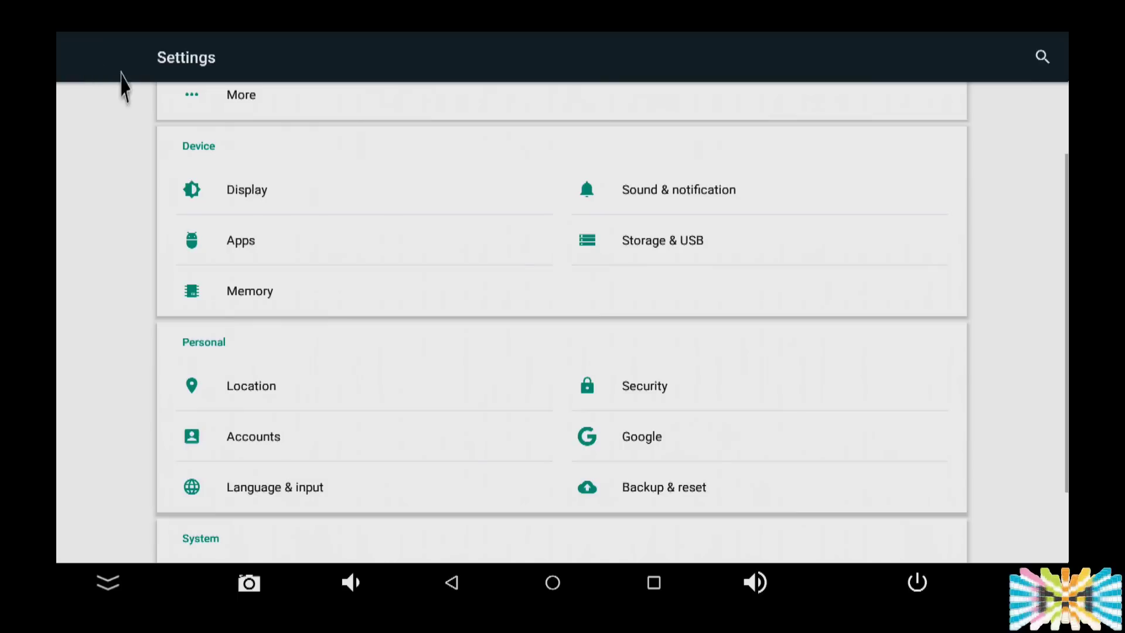
{"action": "scroll", "coordinate": [398, 468], "scroll_direction": "down", "scroll_amount": 1}
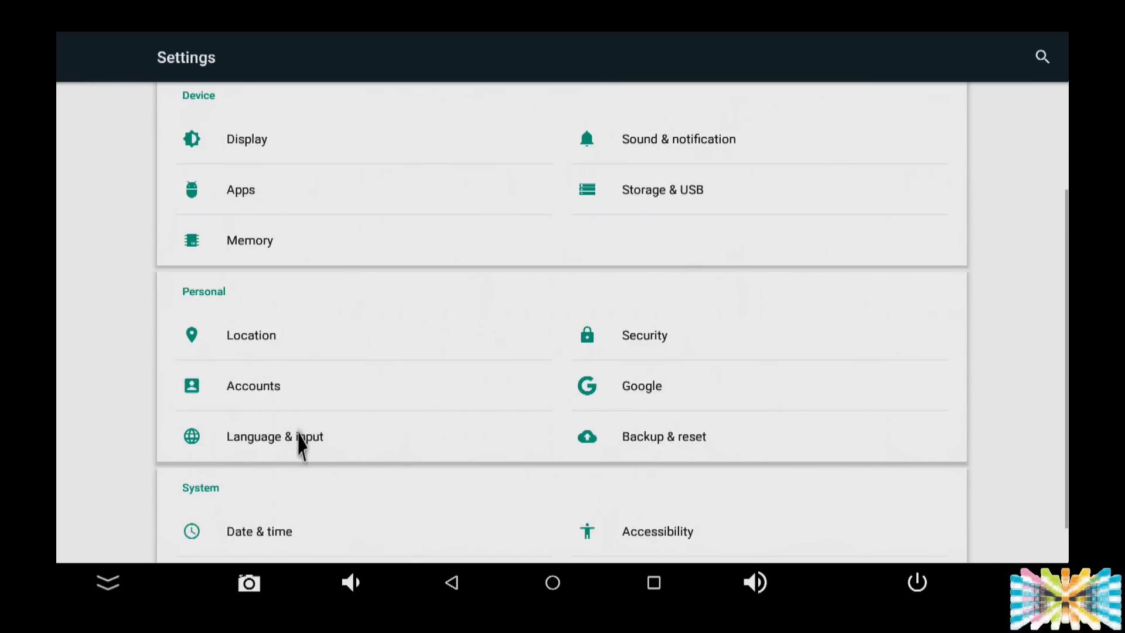
{"action": "left_click", "coordinate": [624, 446]}
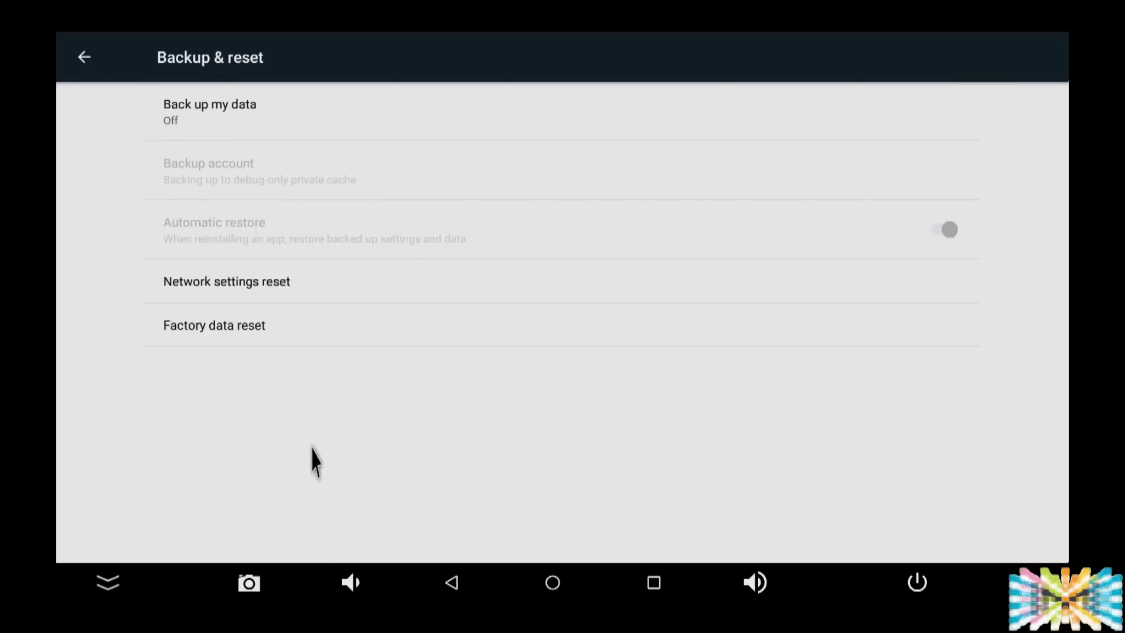
{"action": "left_click", "coordinate": [272, 294]}
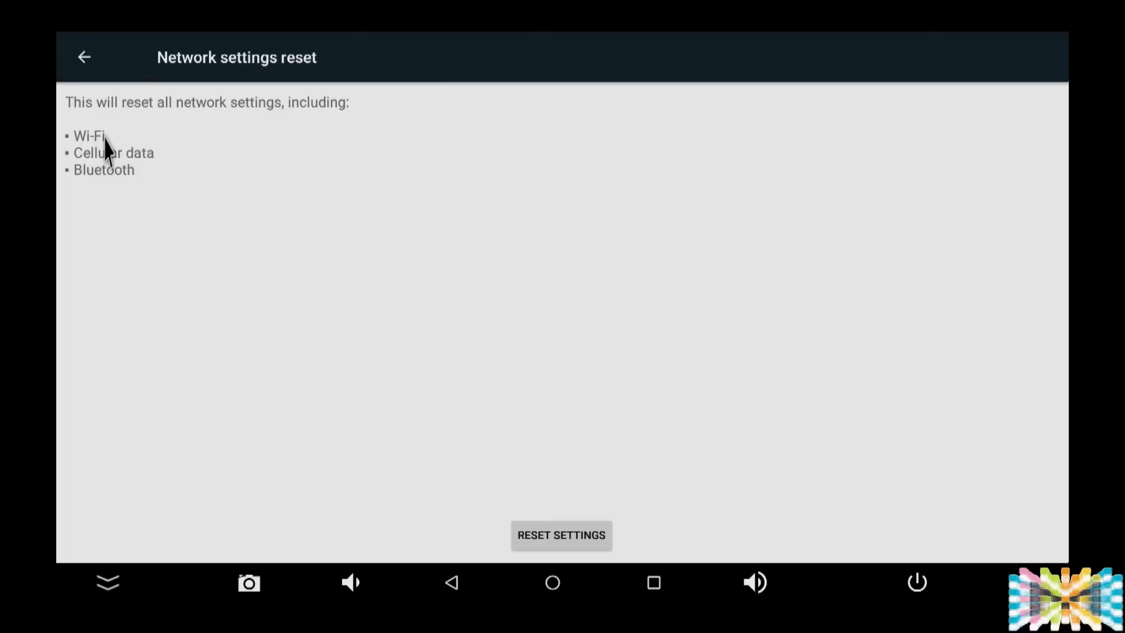
{"action": "left_click", "coordinate": [82, 59]}
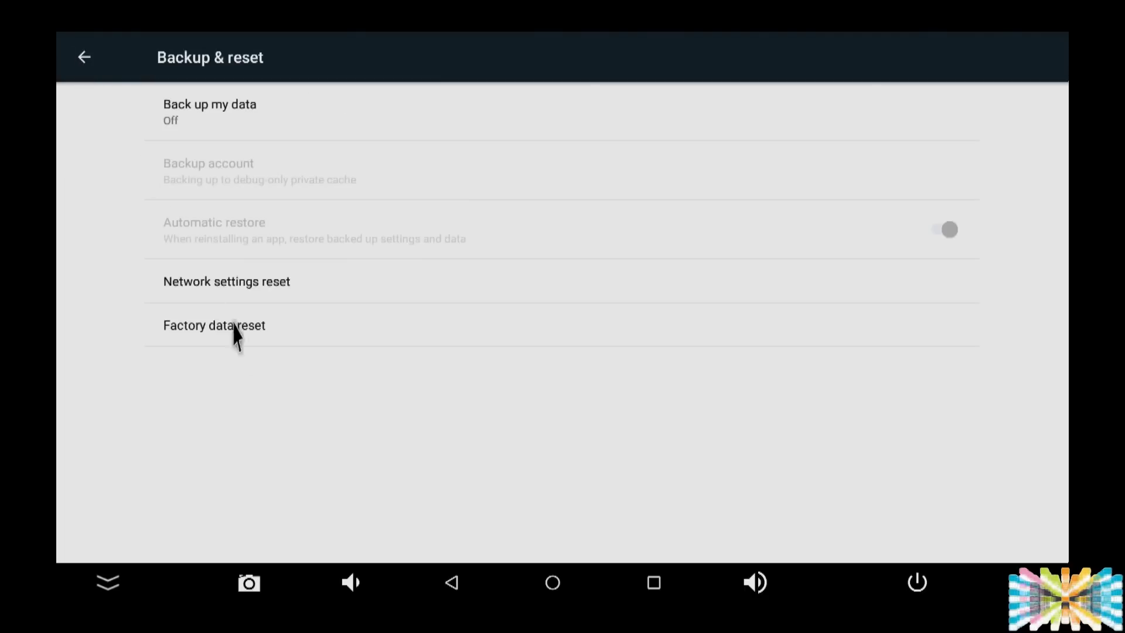
{"action": "left_click", "coordinate": [258, 329]}
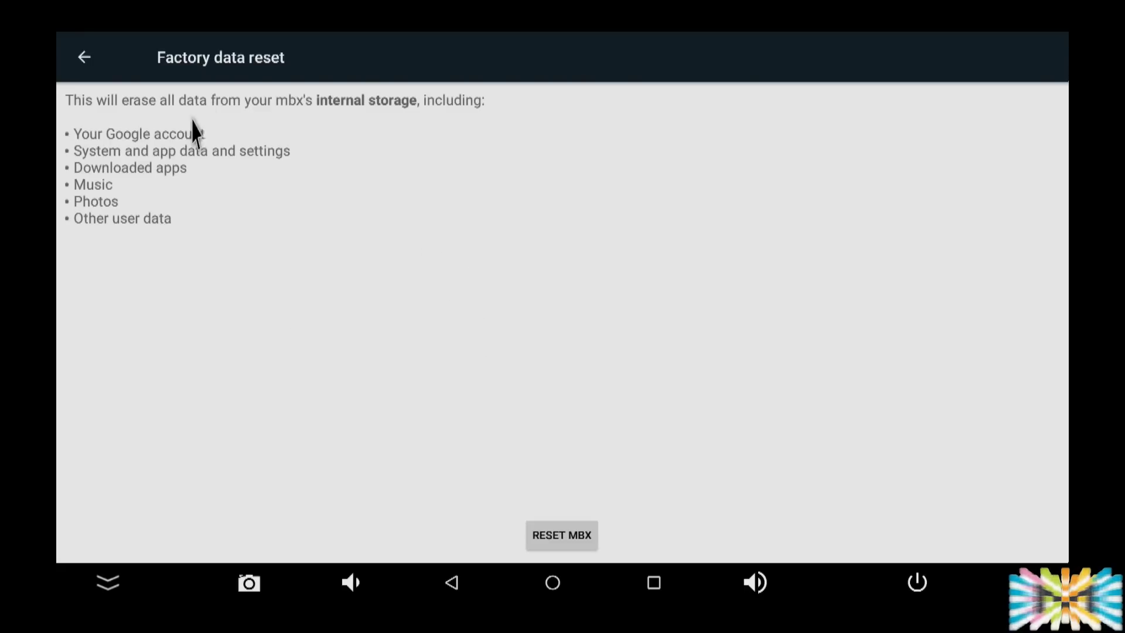
{"action": "right_click", "coordinate": [154, 170]}
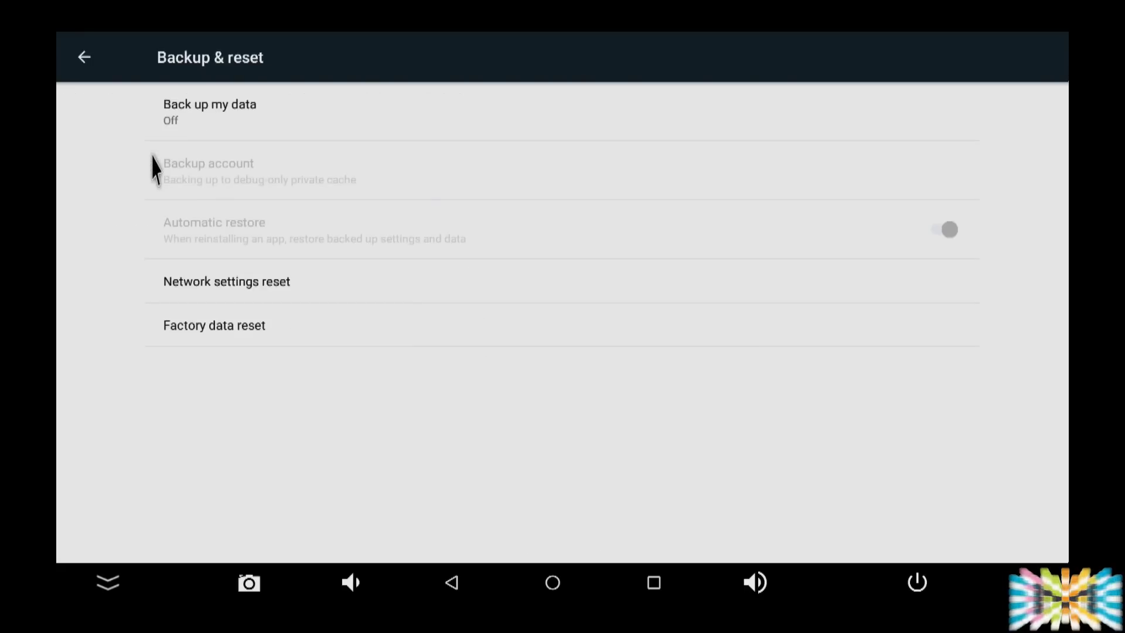
{"action": "right_click", "coordinate": [153, 170]}
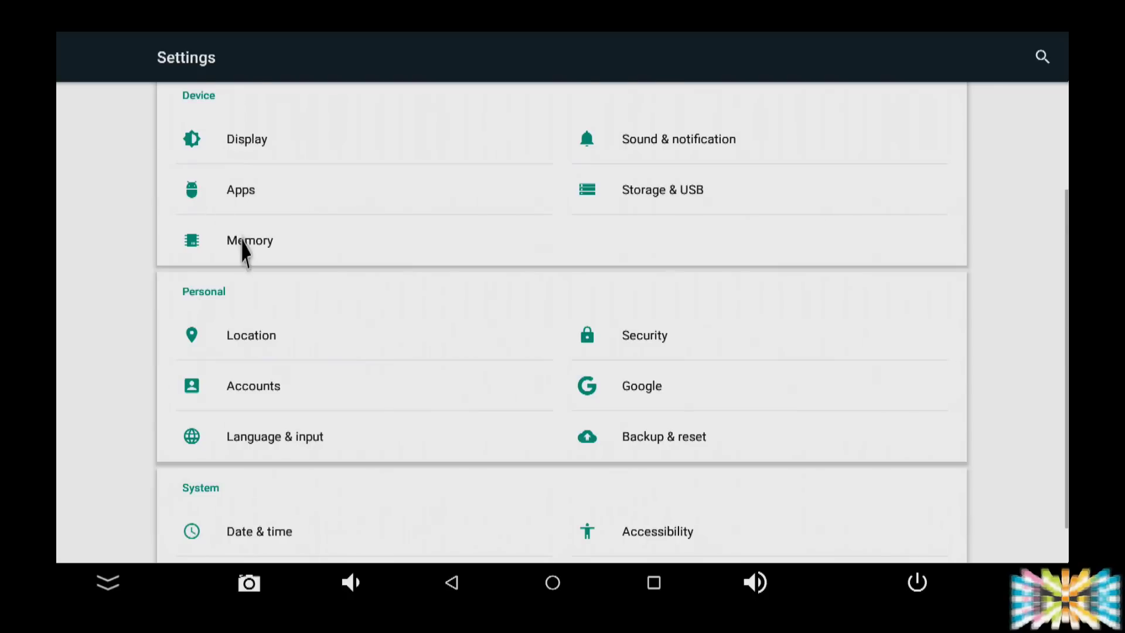
{"action": "scroll", "coordinate": [249, 270], "scroll_direction": "down", "scroll_amount": 1}
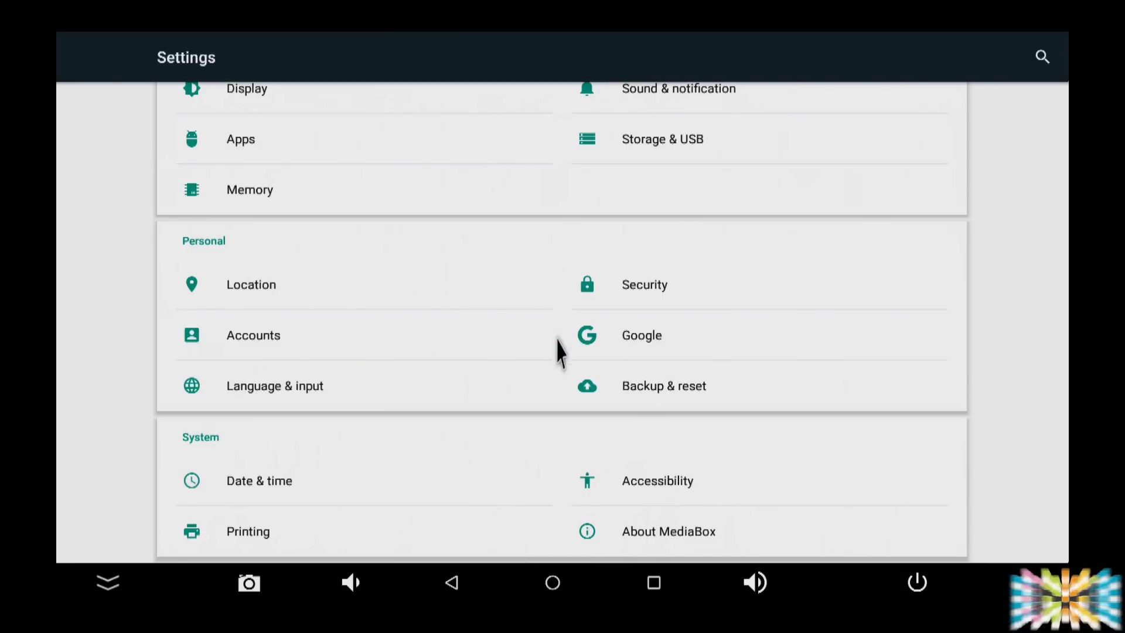
Leave the phone-style Android list for the TV Settings grid and scroll to Device and Preferences.
{"action": "right_click", "coordinate": [545, 357]}
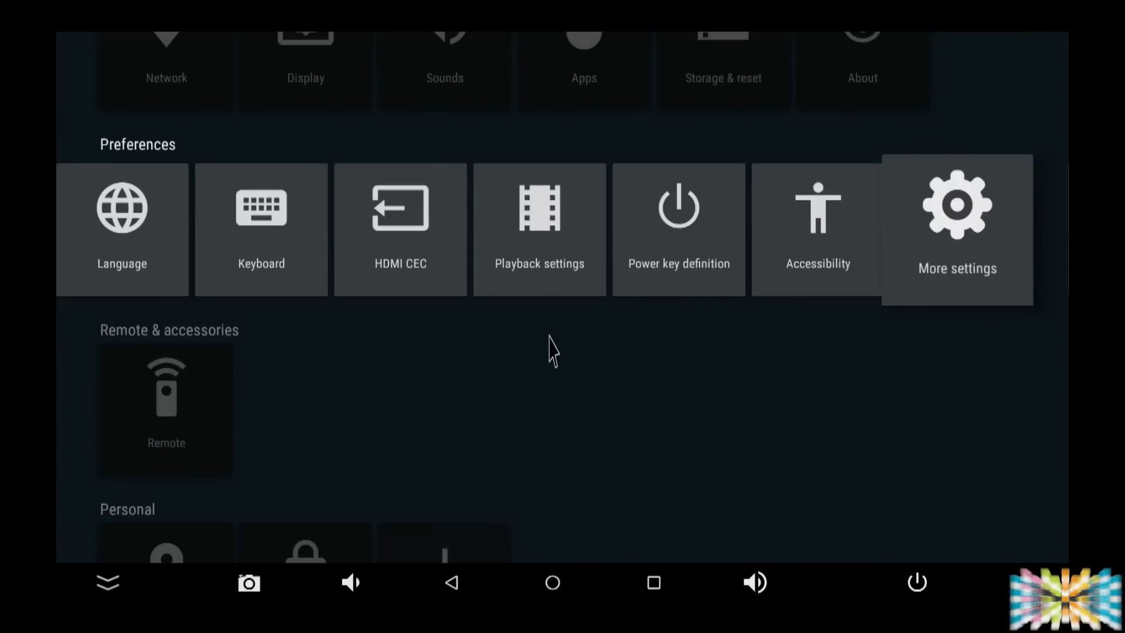
{"action": "scroll", "coordinate": [477, 454], "scroll_direction": "down", "scroll_amount": 3}
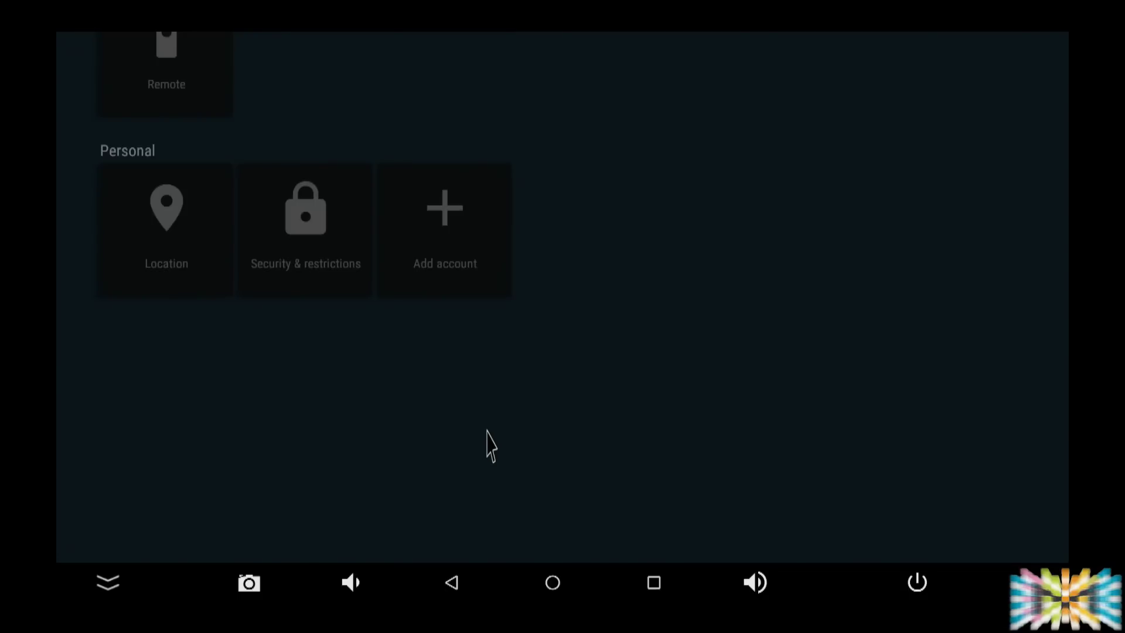
{"action": "scroll", "coordinate": [487, 431], "scroll_direction": "up", "scroll_amount": 5}
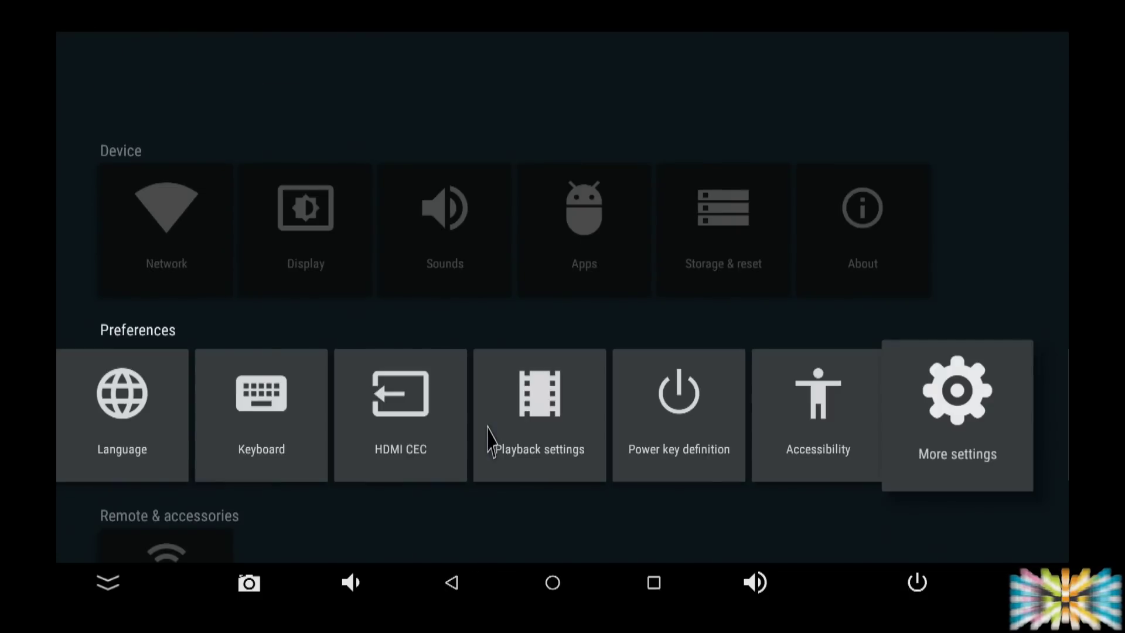